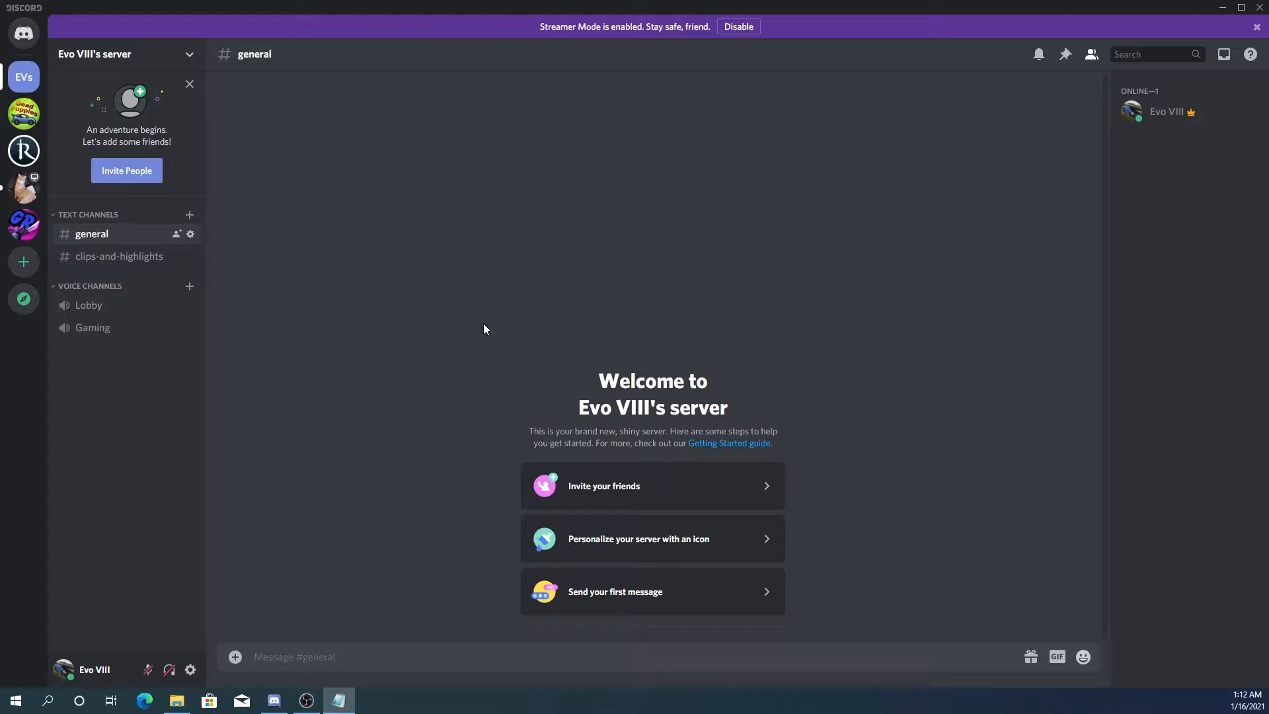
Create a server from scratch for me and my friends, naming it My Server
{"action": "left_click", "coordinate": [25, 263]}
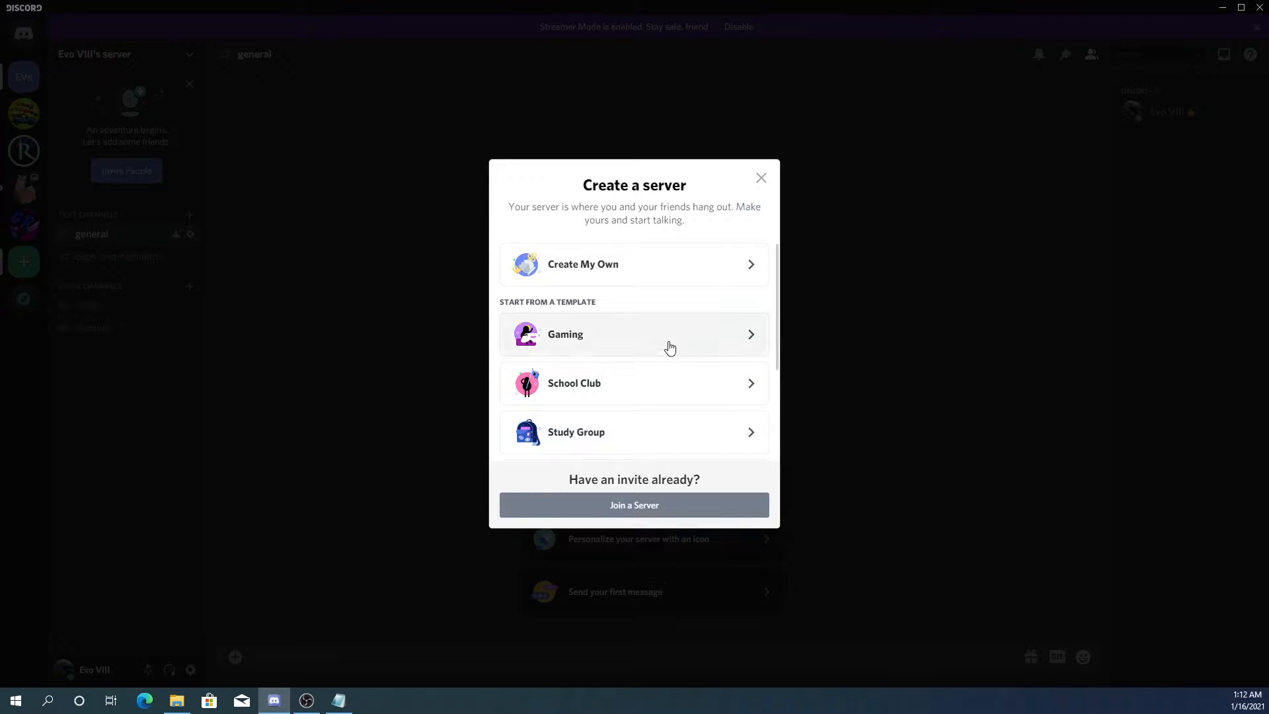
{"action": "scroll", "coordinate": [660, 371], "scroll_direction": "down", "scroll_amount": 3}
{"action": "scroll", "coordinate": [660, 371], "scroll_direction": "up", "scroll_amount": 3}
{"action": "scroll", "coordinate": [608, 350], "scroll_direction": "down", "scroll_amount": 1}
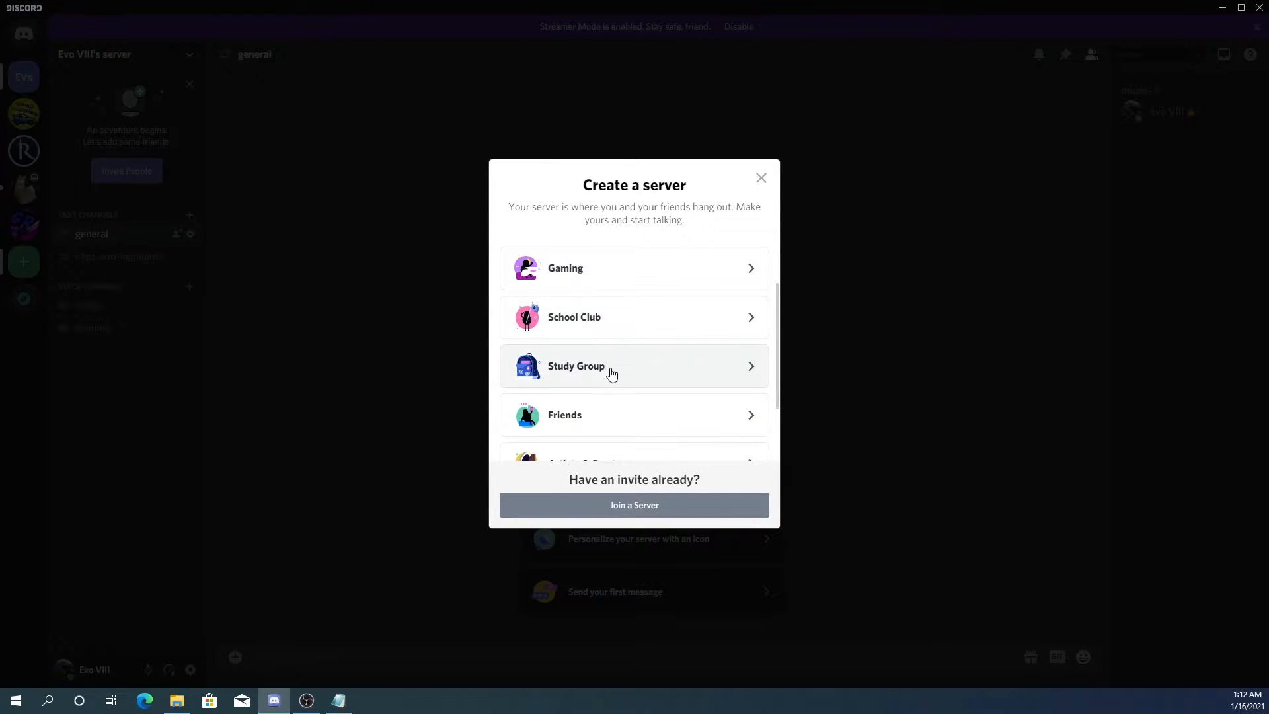
{"action": "scroll", "coordinate": [613, 428], "scroll_direction": "down", "scroll_amount": 1}
{"action": "scroll", "coordinate": [613, 418], "scroll_direction": "up", "scroll_amount": 2}
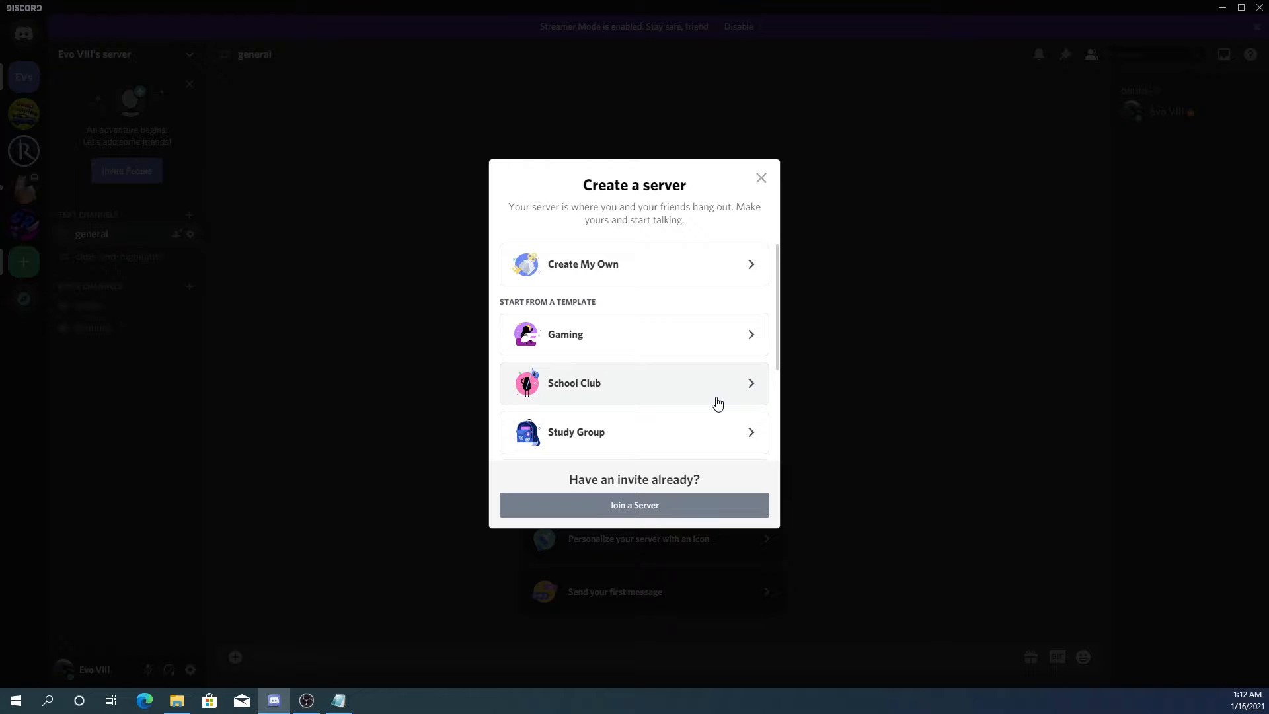
{"action": "left_click", "coordinate": [616, 271]}
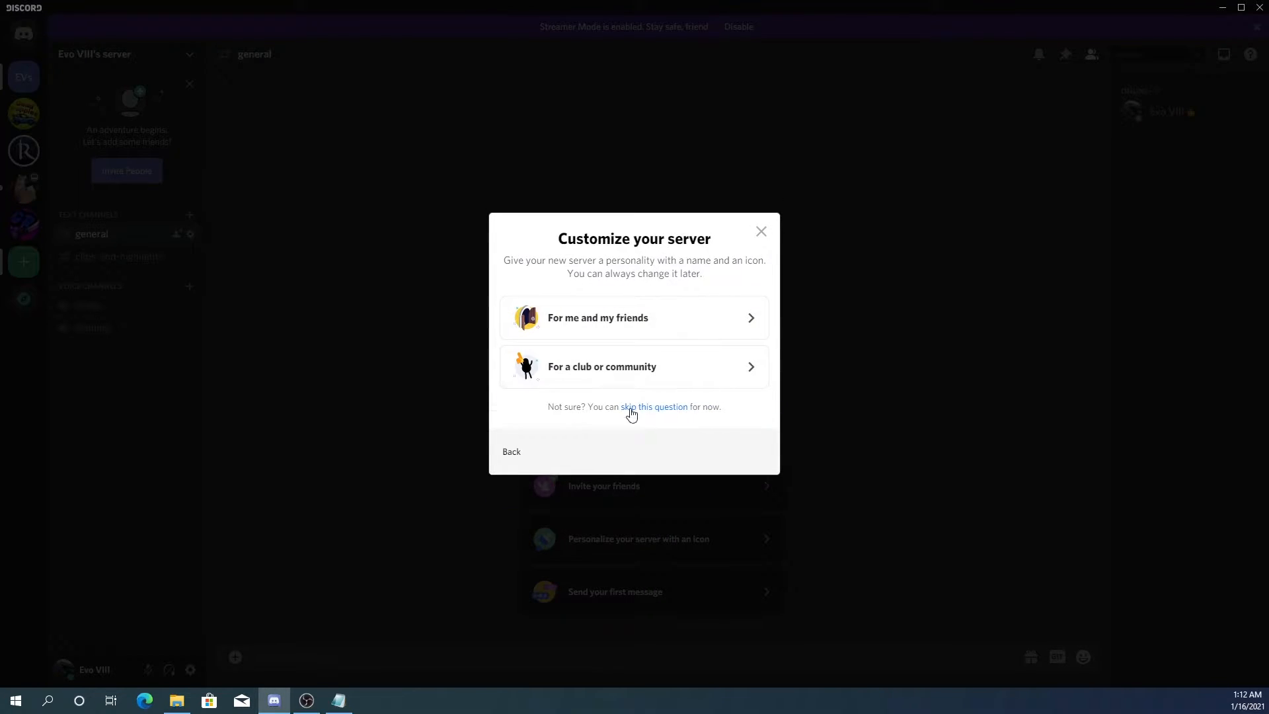
{"action": "left_click", "coordinate": [641, 336]}
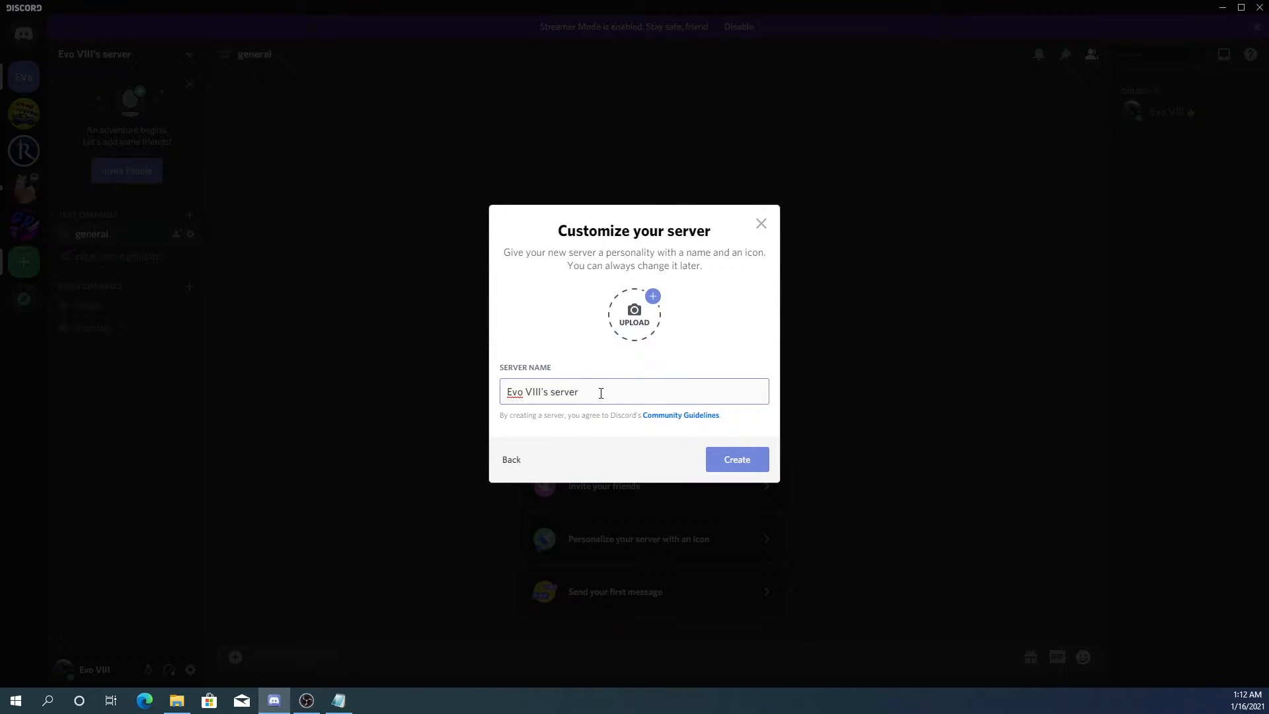
{"action": "left_click_drag", "start_coordinate": [593, 389], "coordinate": [414, 382]}
{"action": "type", "text": "My Server"}
{"action": "left_click", "coordinate": [739, 462]}
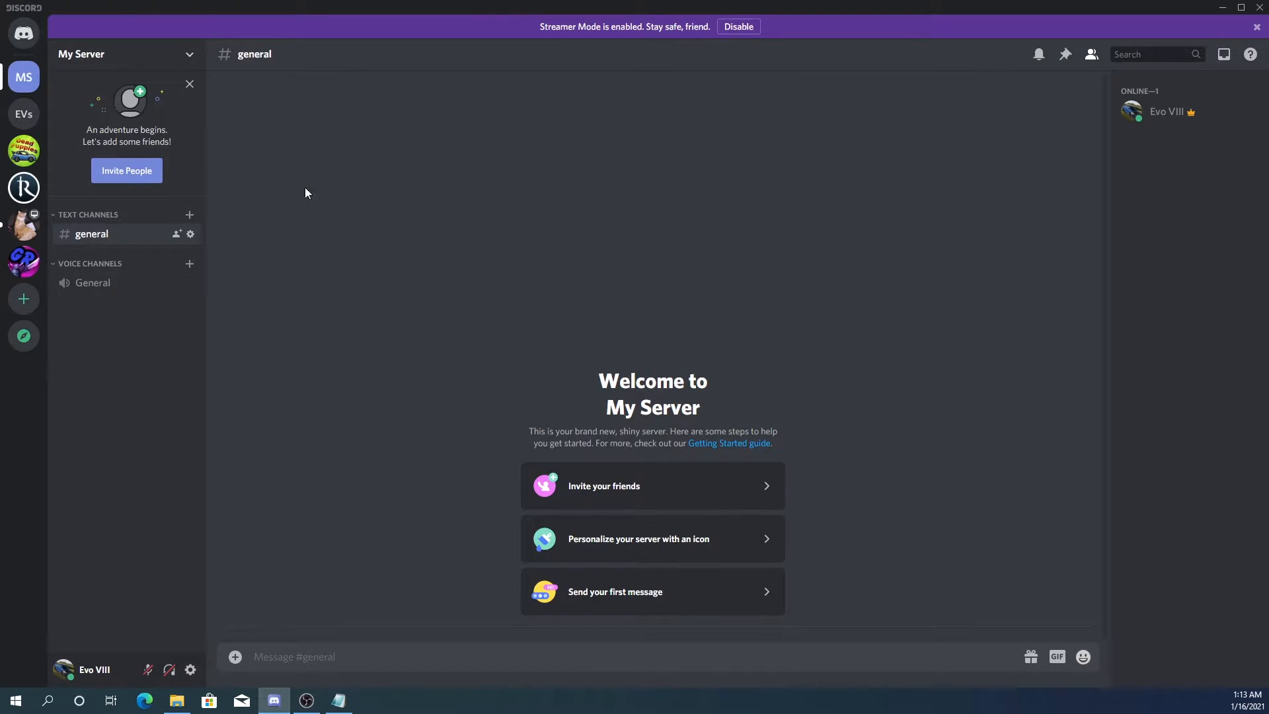
Examine My Server's settings, including the Roles, Emoji, Audit Log and Integrations pages and the full server overview
{"action": "left_click", "coordinate": [150, 61]}
{"action": "left_click", "coordinate": [160, 69]}
{"action": "left_click", "coordinate": [159, 61]}
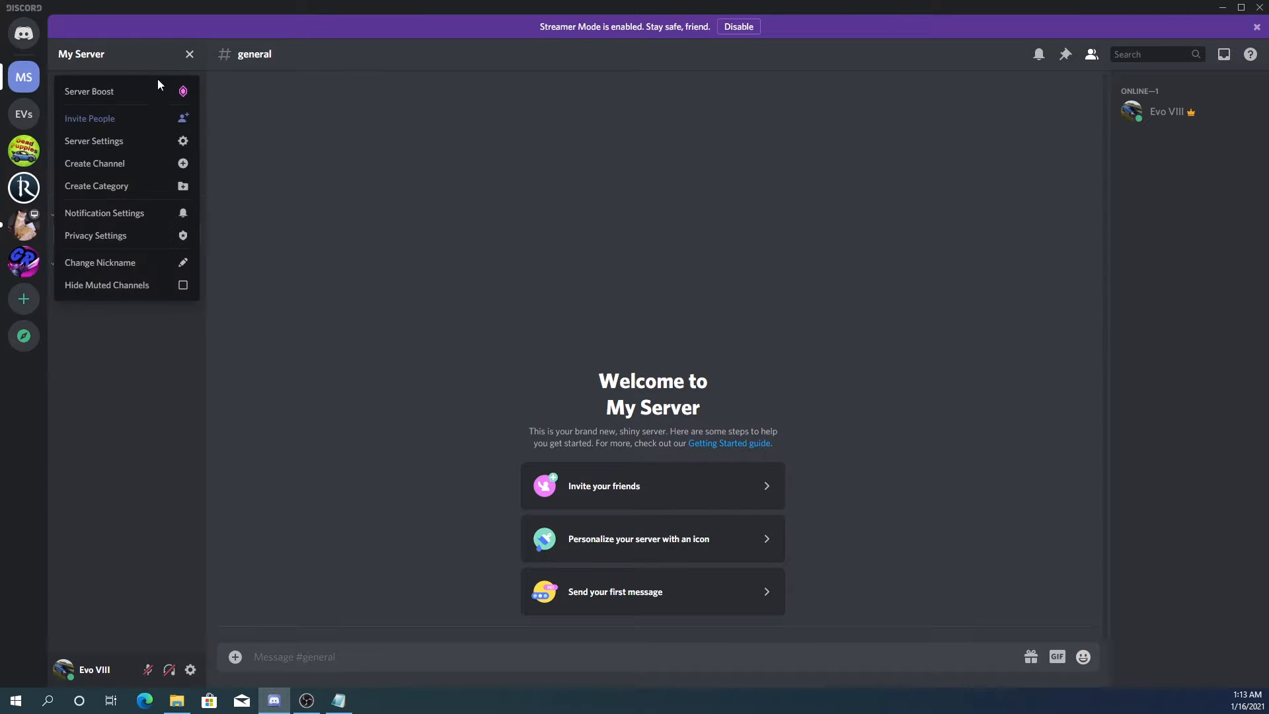
{"action": "left_click", "coordinate": [146, 140]}
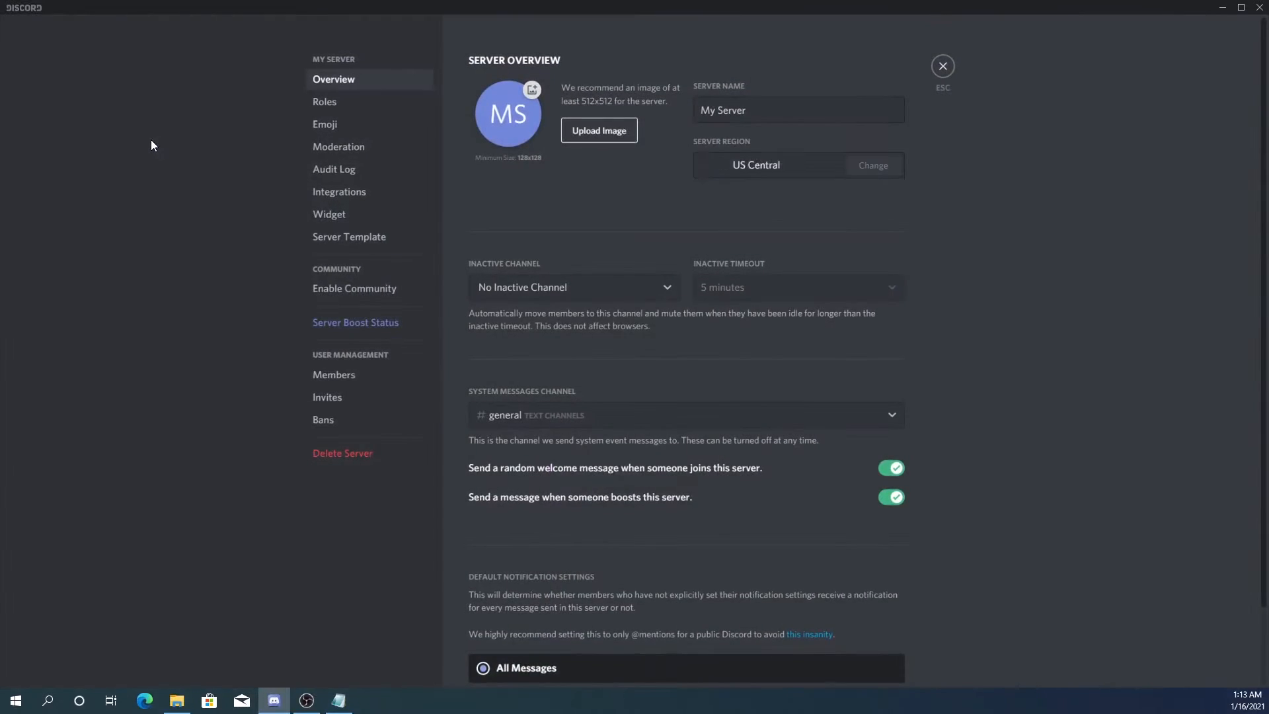
{"action": "left_click", "coordinate": [365, 101]}
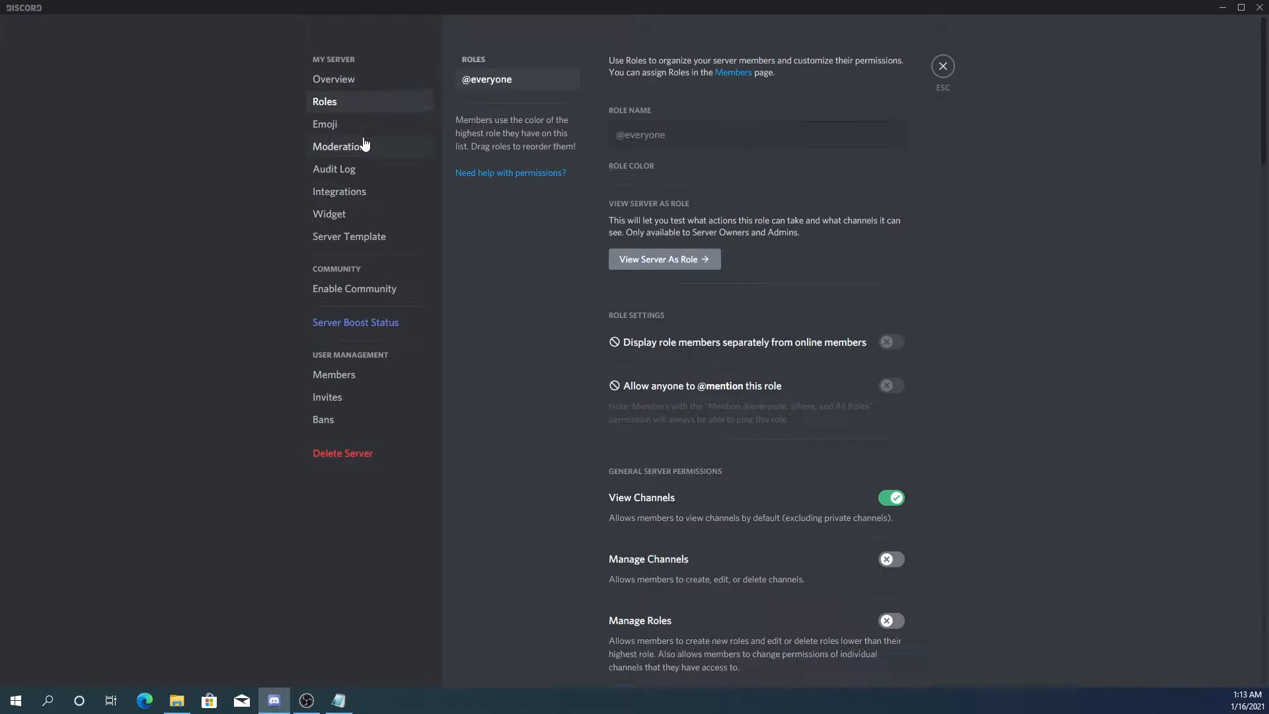
{"action": "left_click", "coordinate": [363, 123]}
{"action": "left_click", "coordinate": [361, 169]}
{"action": "left_click", "coordinate": [360, 192]}
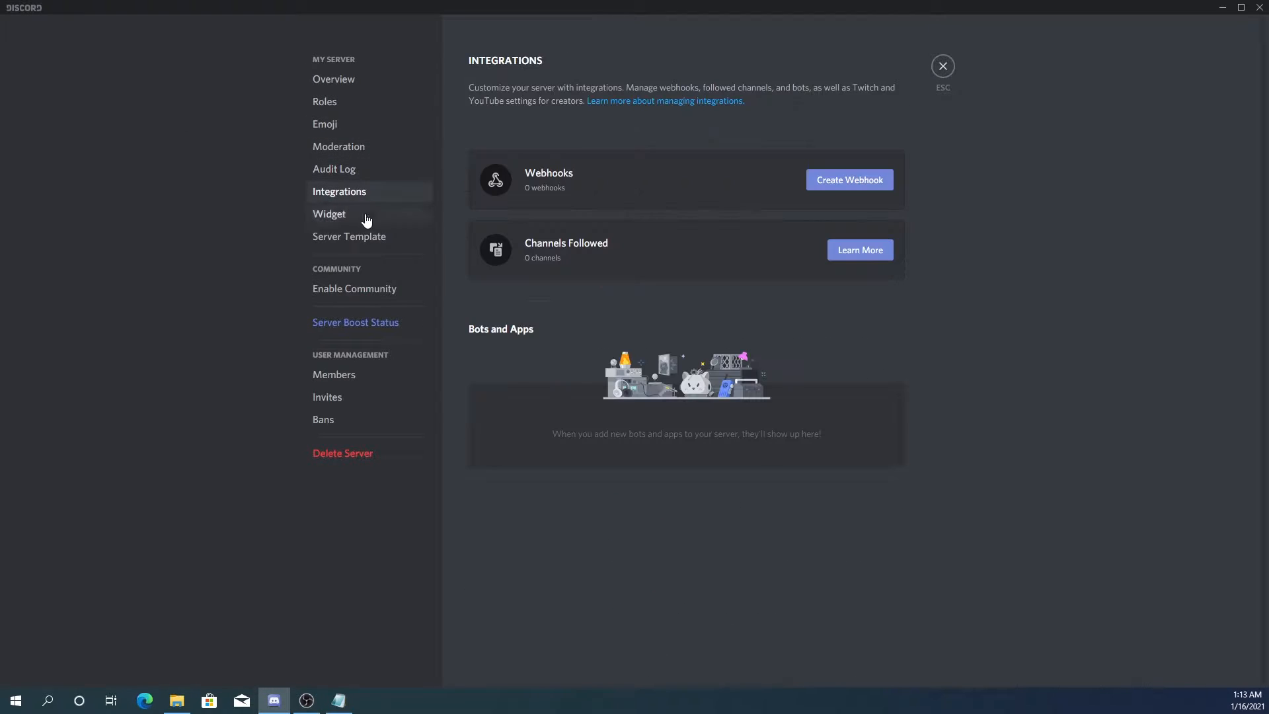
{"action": "left_click", "coordinate": [386, 82]}
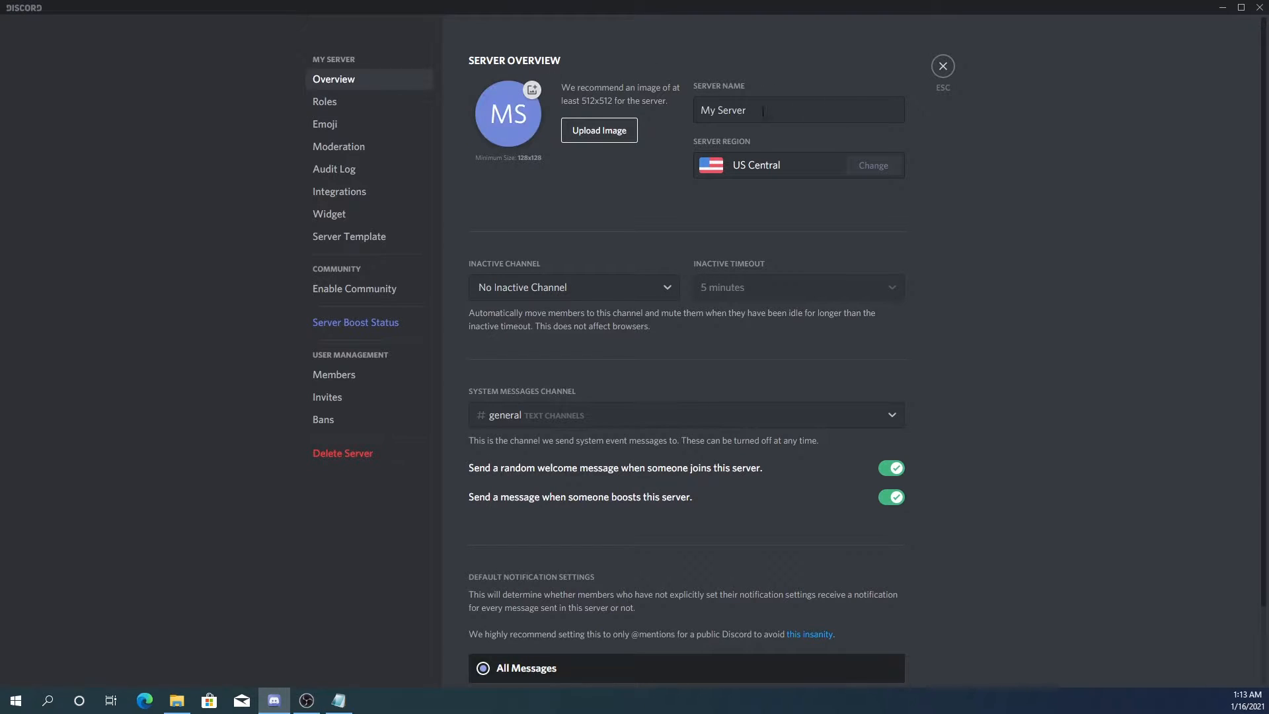
{"action": "left_click", "coordinate": [788, 100]}
{"action": "scroll", "coordinate": [635, 391], "scroll_direction": "down", "scroll_amount": 2}
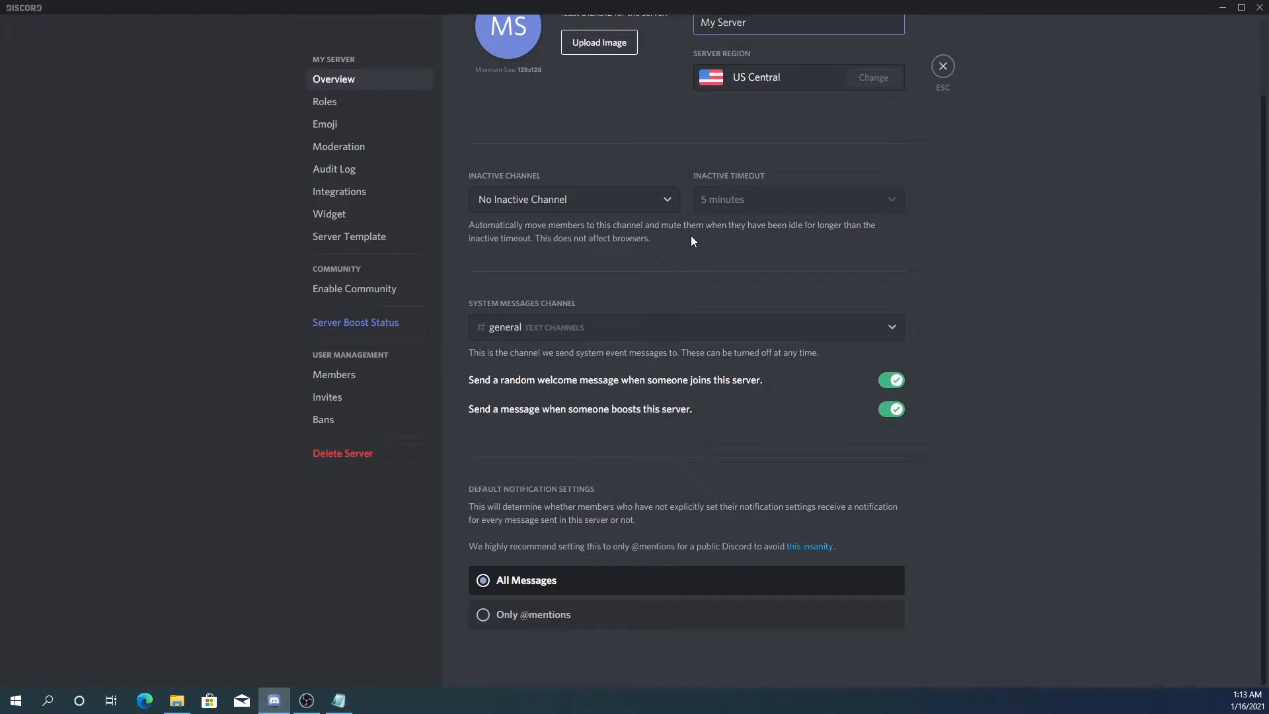
Create a server role named Veteran, give it the bright pink colour and save the changes
{"action": "left_click", "coordinate": [367, 105]}
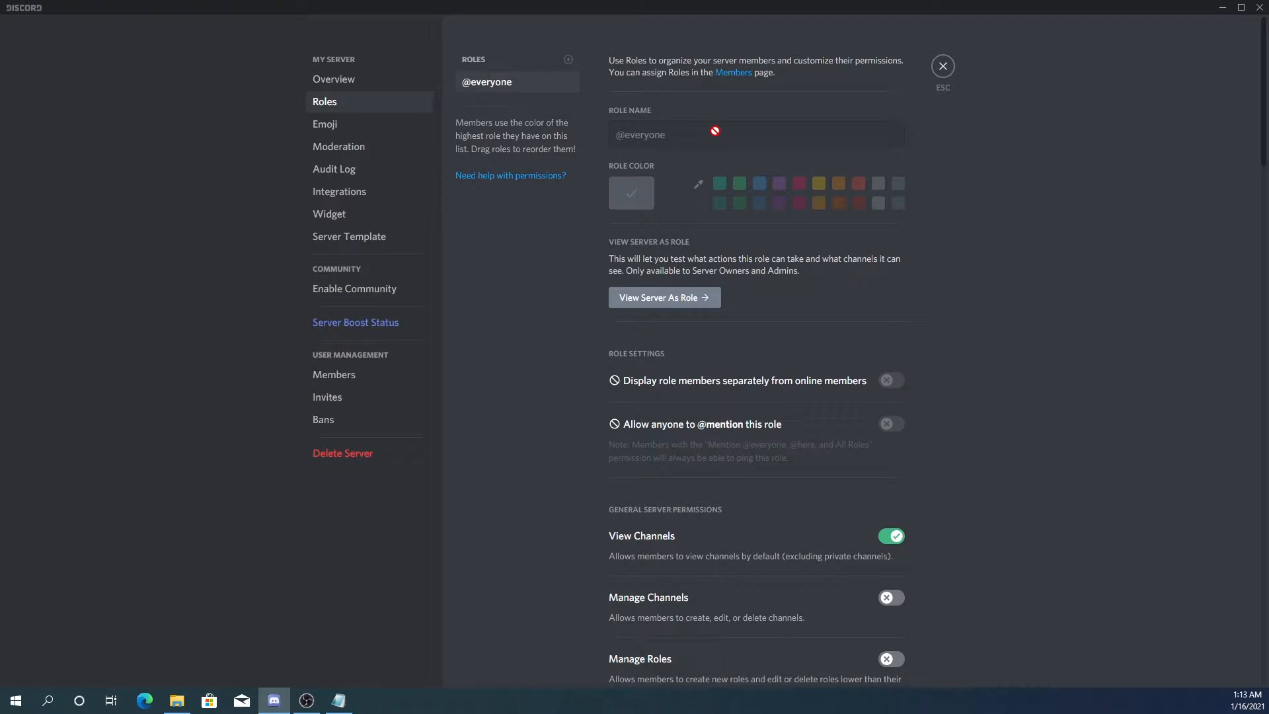
{"action": "left_click", "coordinate": [568, 61]}
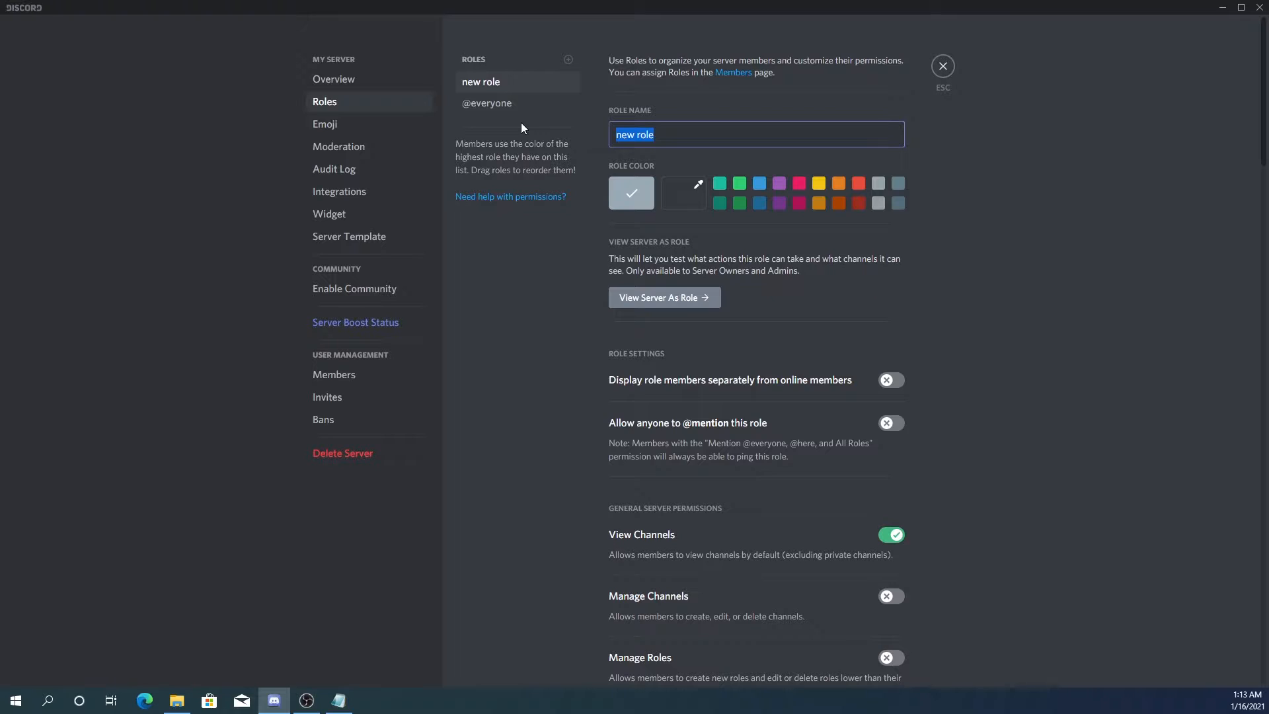
{"action": "type", "text": "Veteran"}
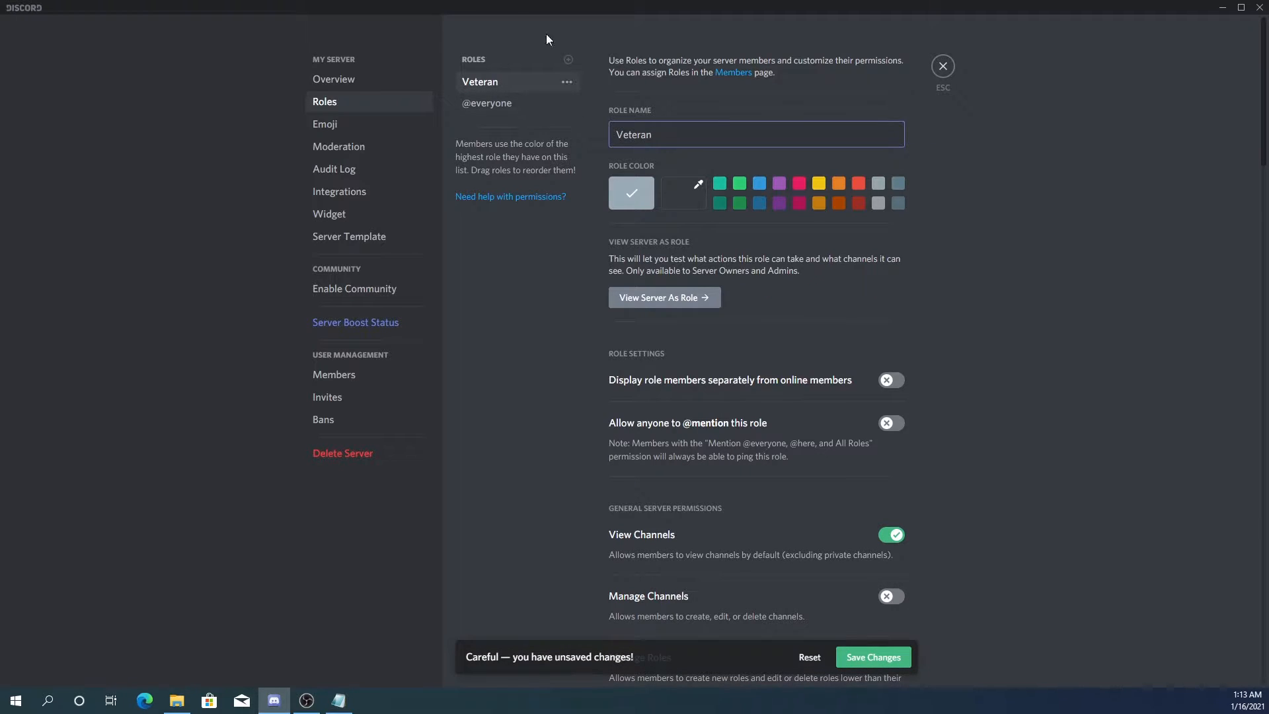
{"action": "left_click", "coordinate": [818, 185]}
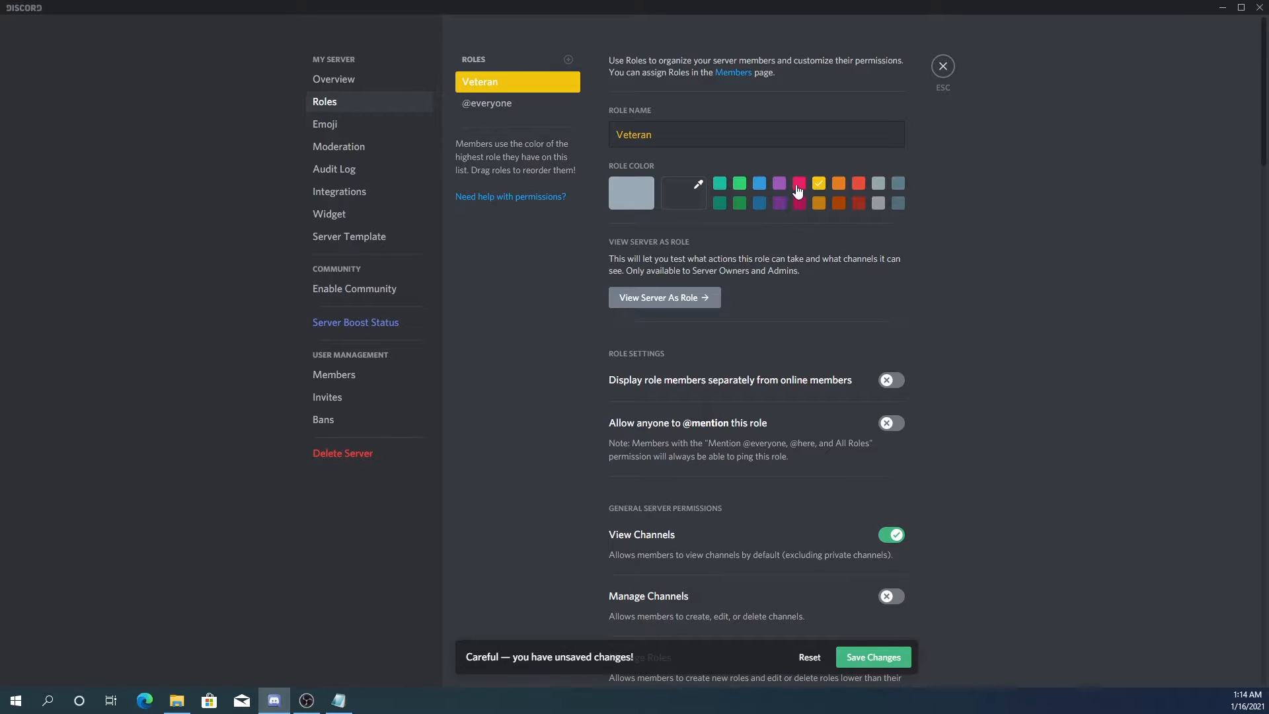
{"action": "left_click", "coordinate": [798, 189]}
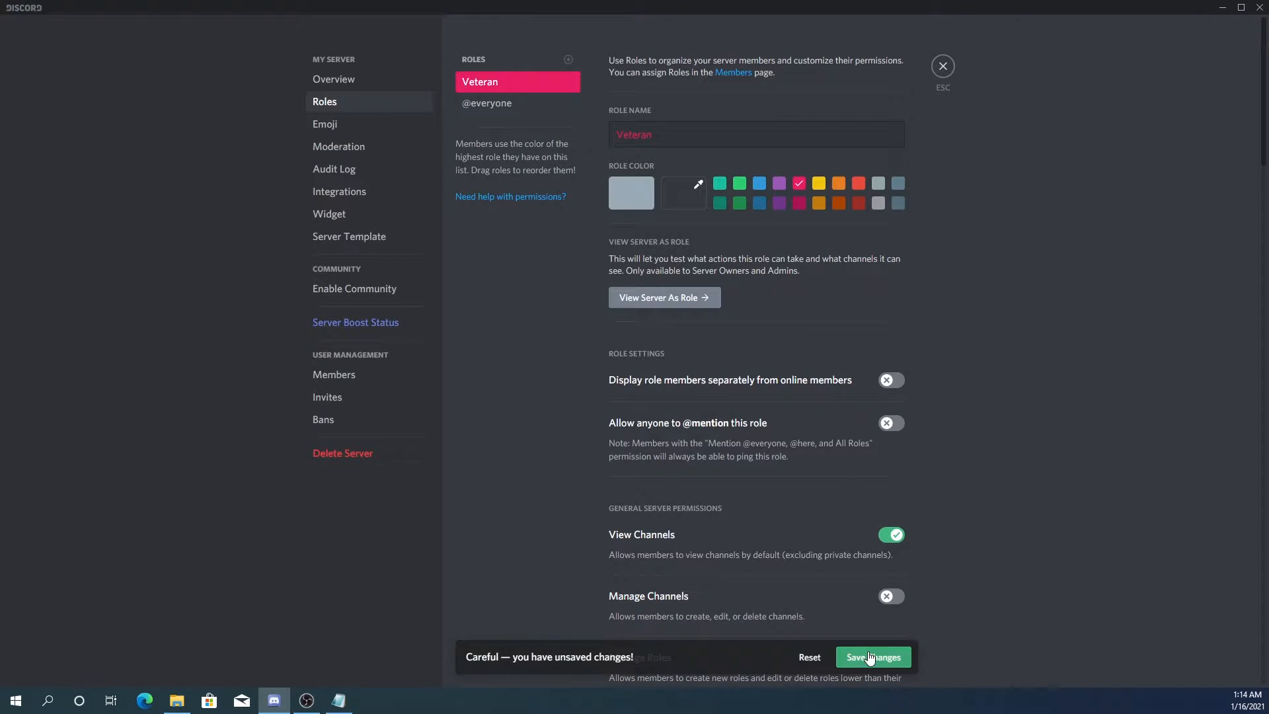
{"action": "left_click", "coordinate": [889, 658]}
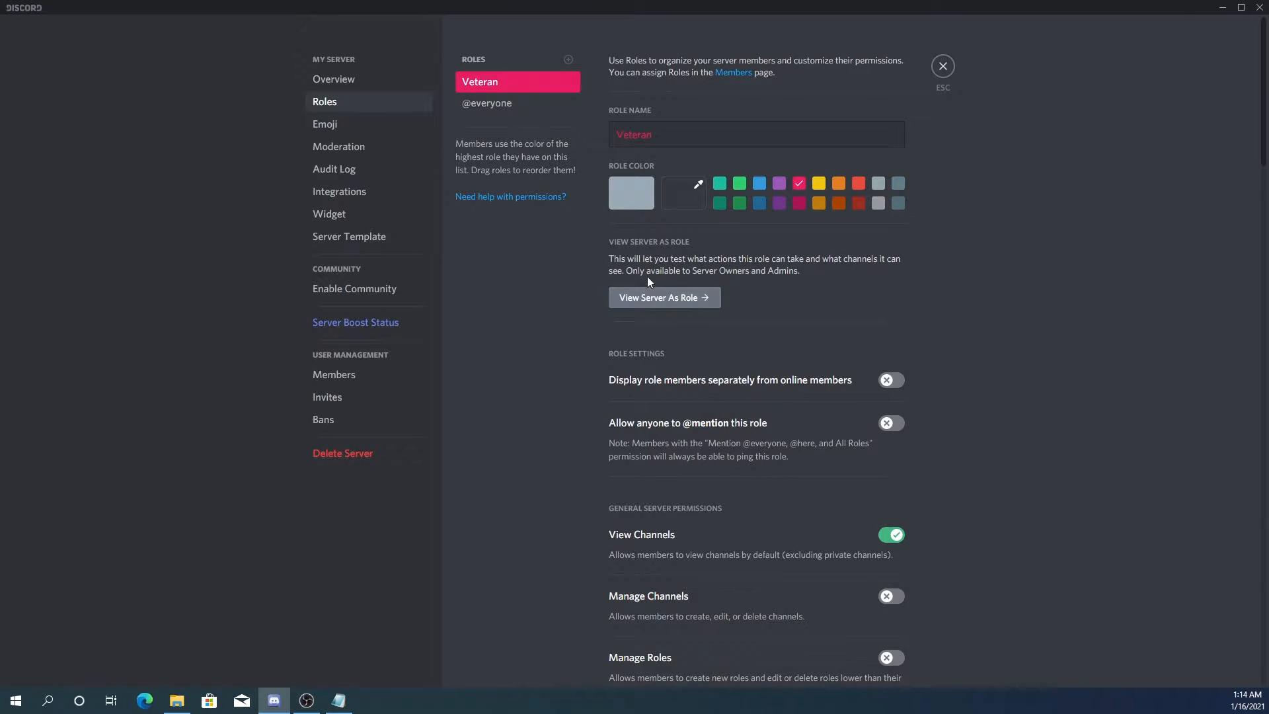
Add a role named Legendary with the bright green colour and save the changes
{"action": "left_click", "coordinate": [568, 60]}
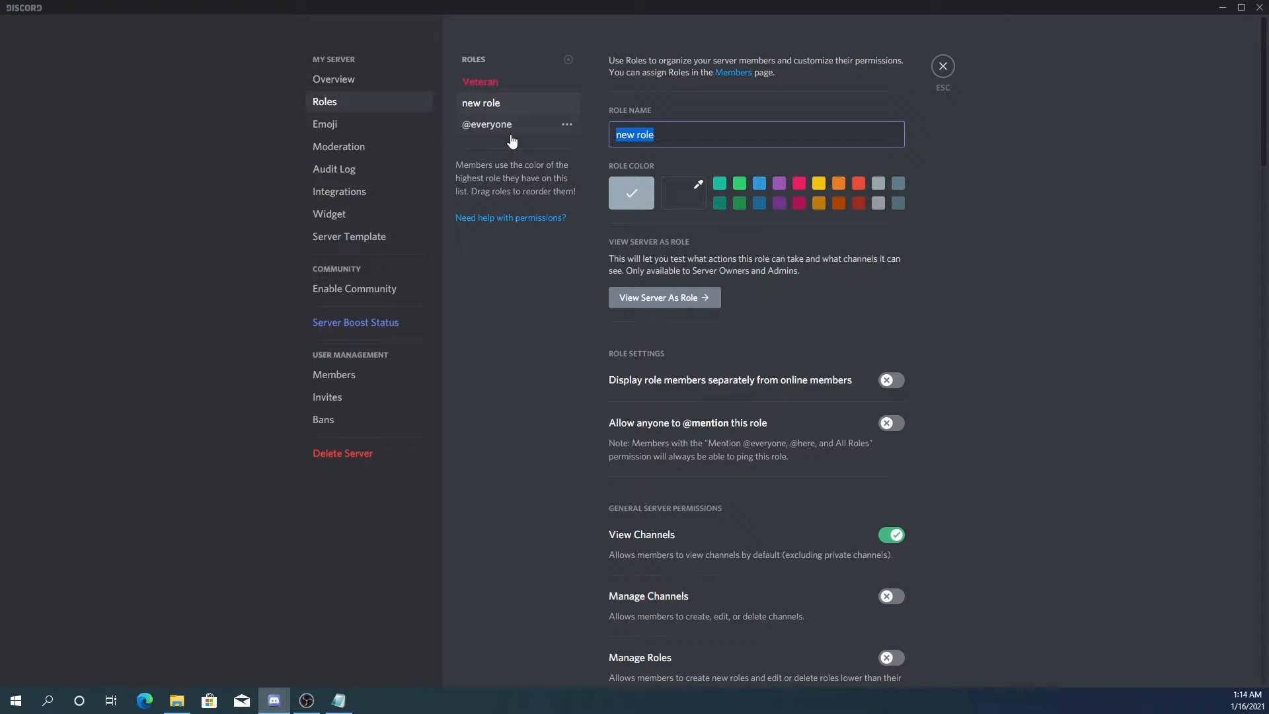
{"action": "type", "text": "Legenda"}
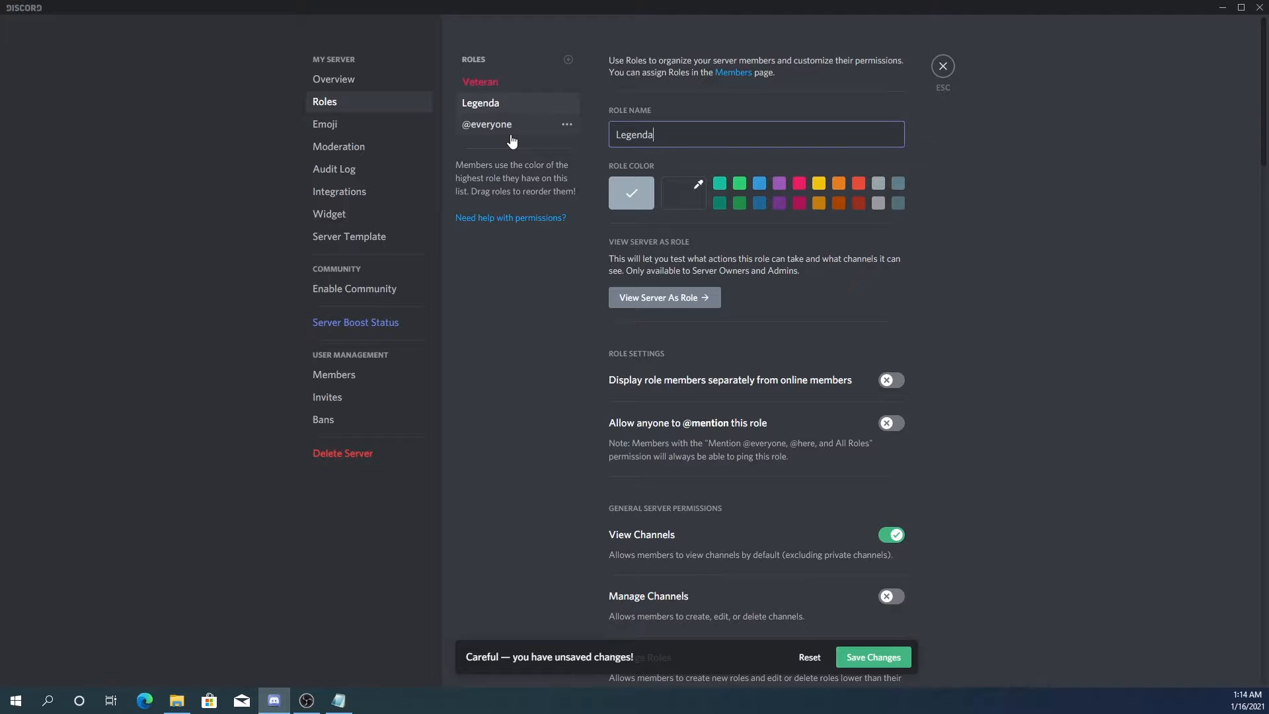
{"action": "type", "text": "ry"}
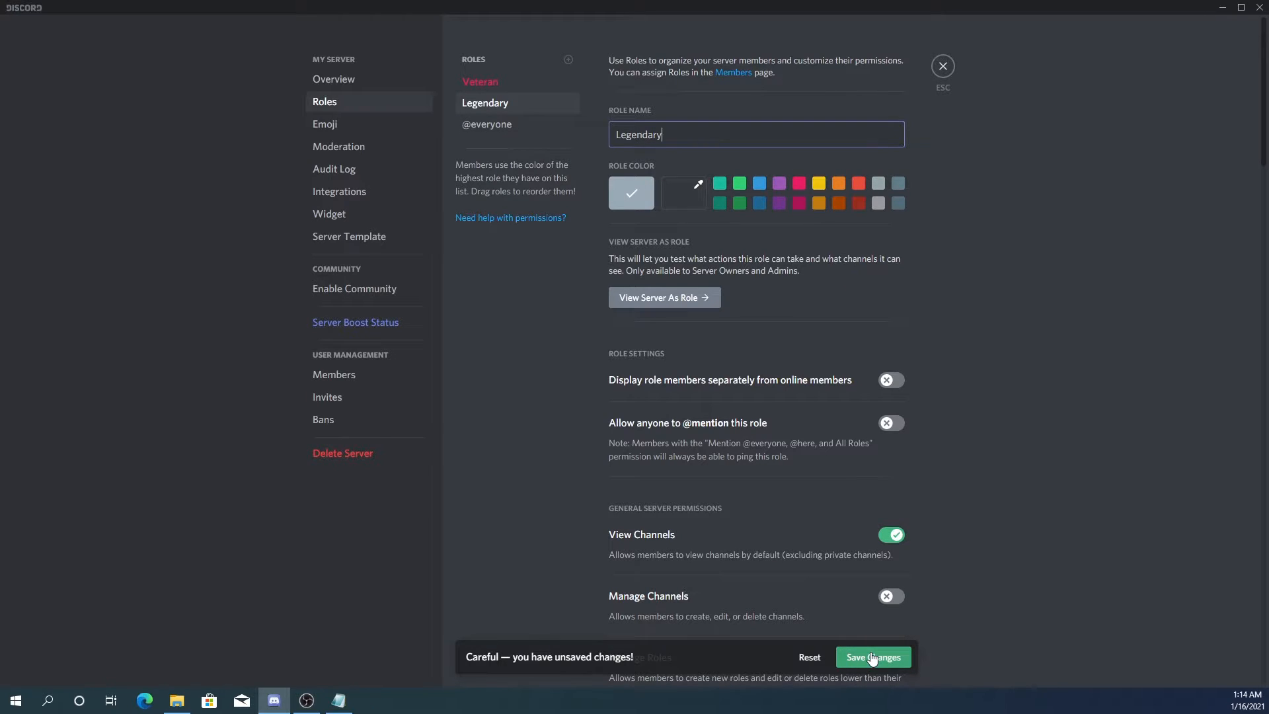
{"action": "left_click", "coordinate": [739, 188]}
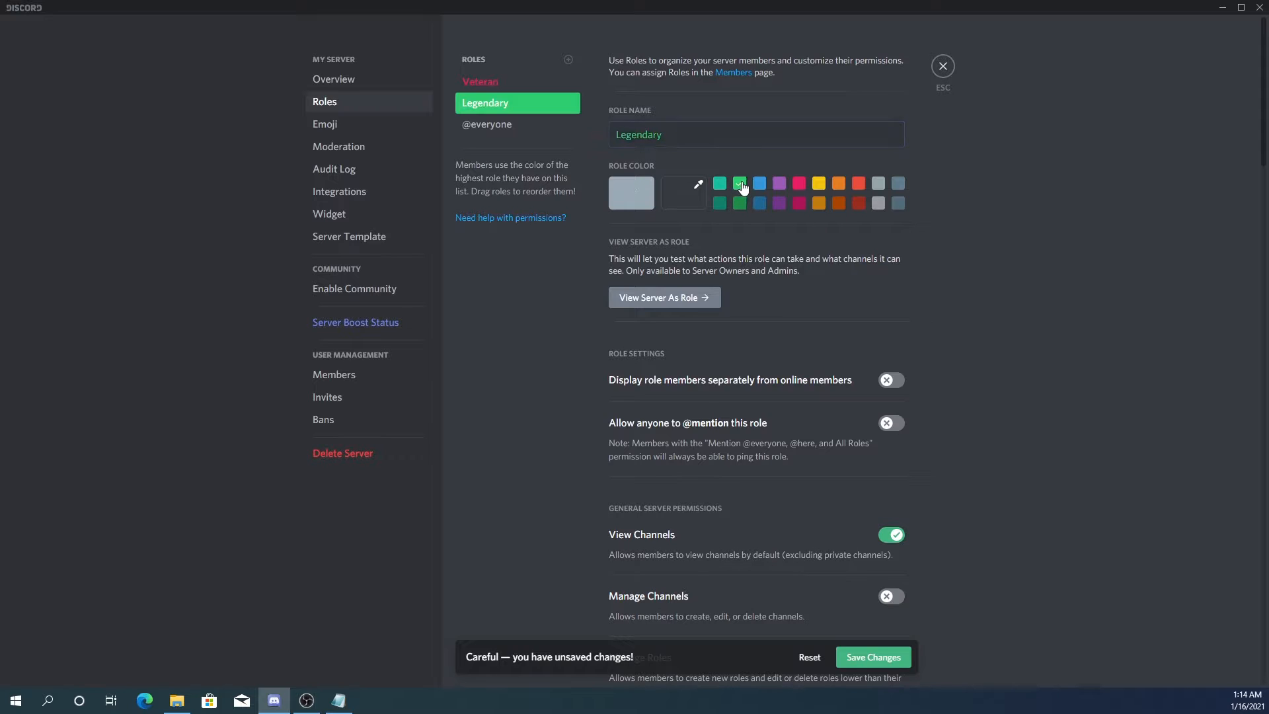
{"action": "left_click", "coordinate": [863, 657]}
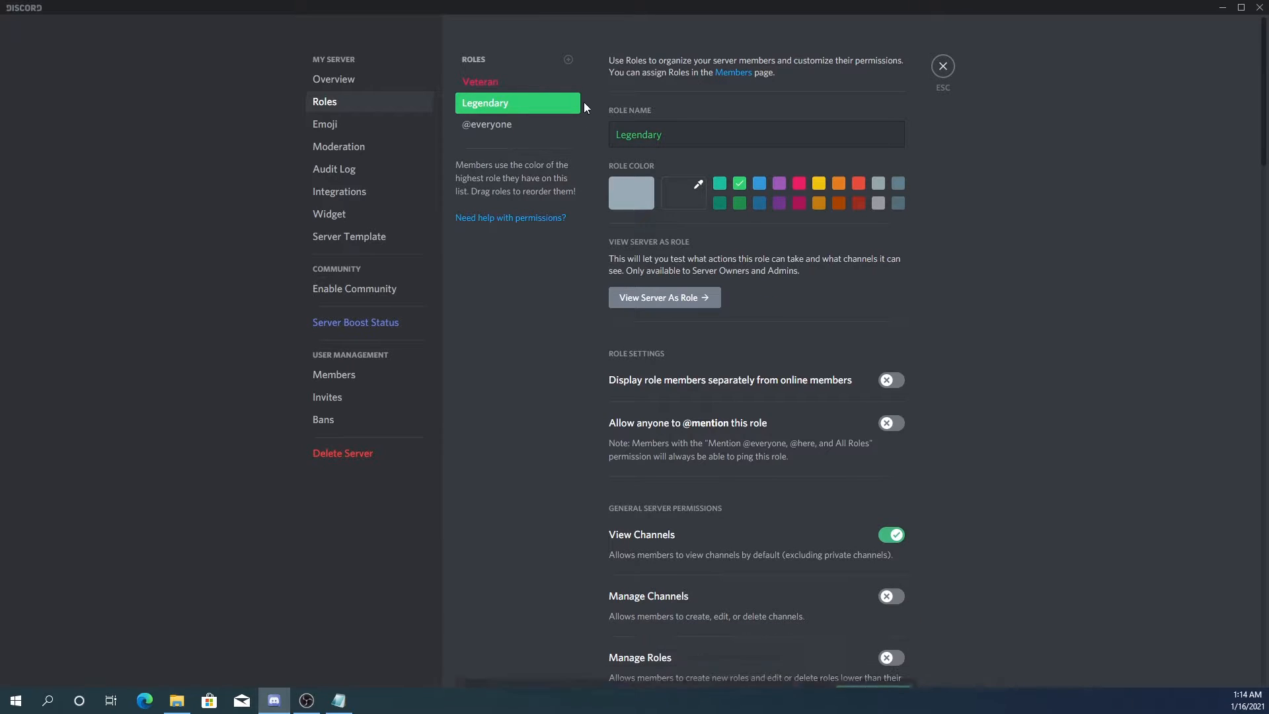
Add a role named Amateur with the bright yellow colour and save the changes
{"action": "left_click", "coordinate": [568, 59]}
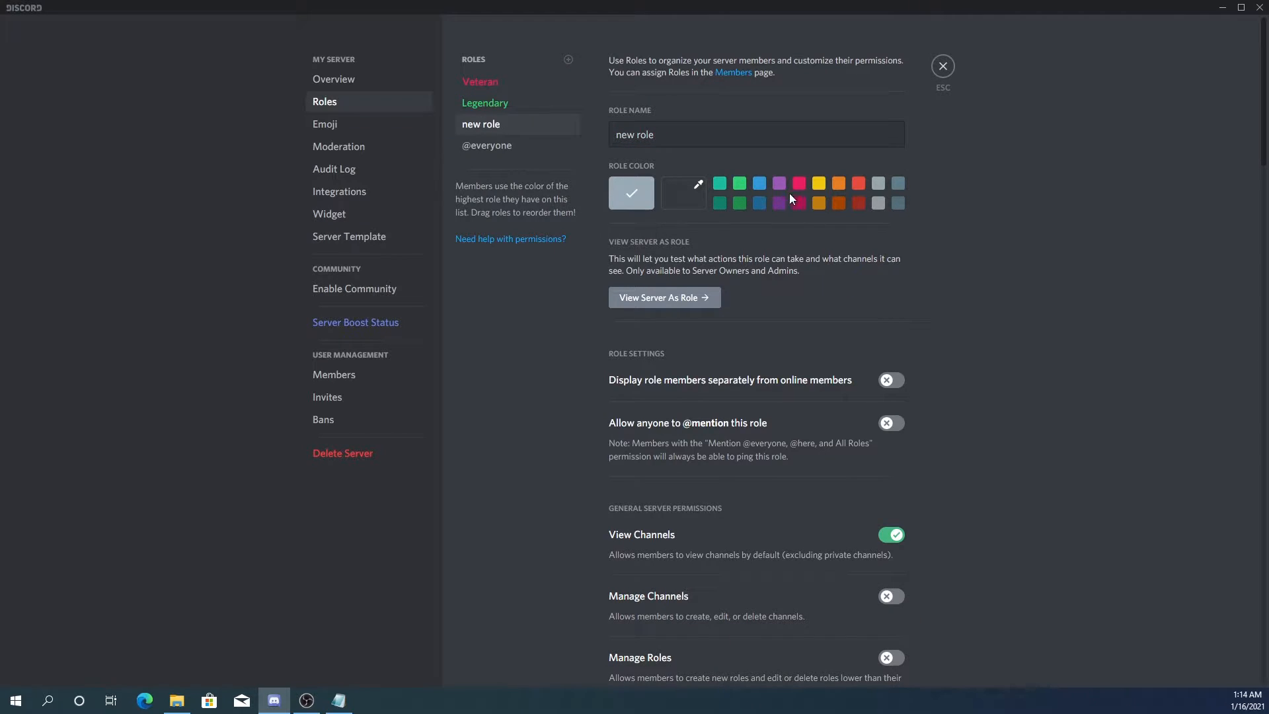
{"action": "left_click_drag", "start_coordinate": [735, 139], "coordinate": [466, 156]}
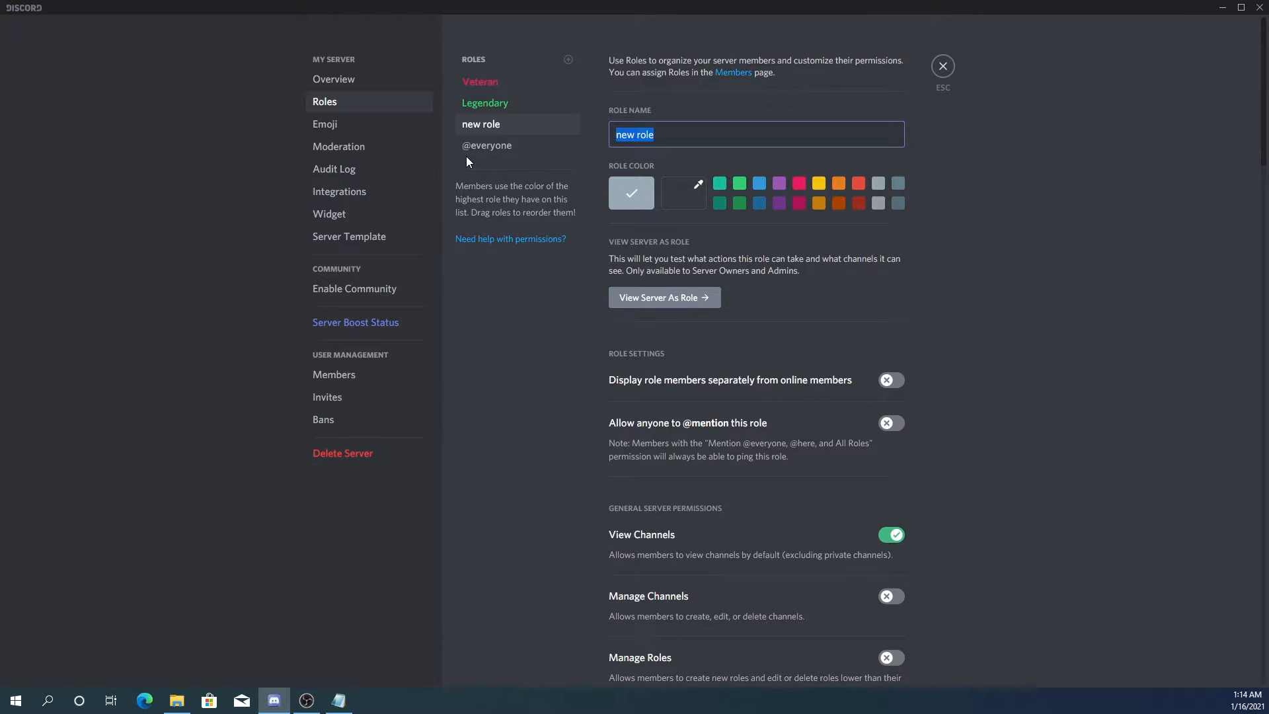
{"action": "type", "text": "Amateur"}
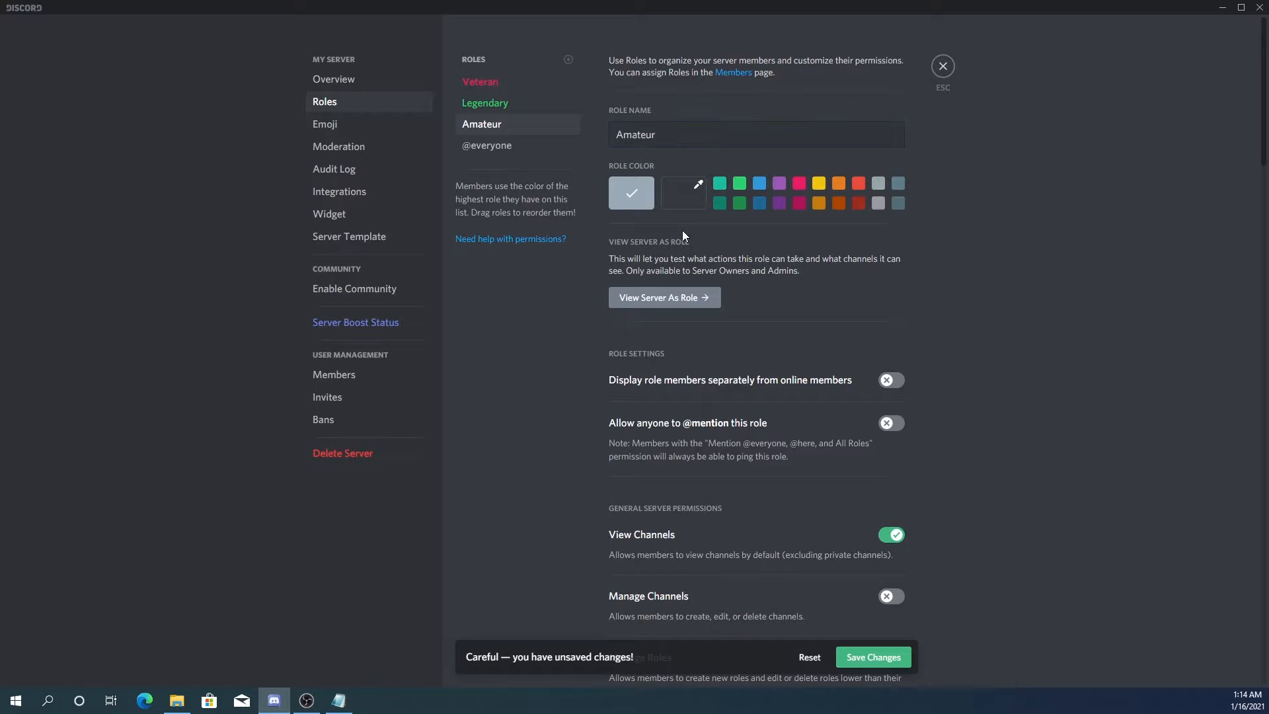
{"action": "left_click", "coordinate": [819, 184]}
{"action": "left_click", "coordinate": [855, 657]}
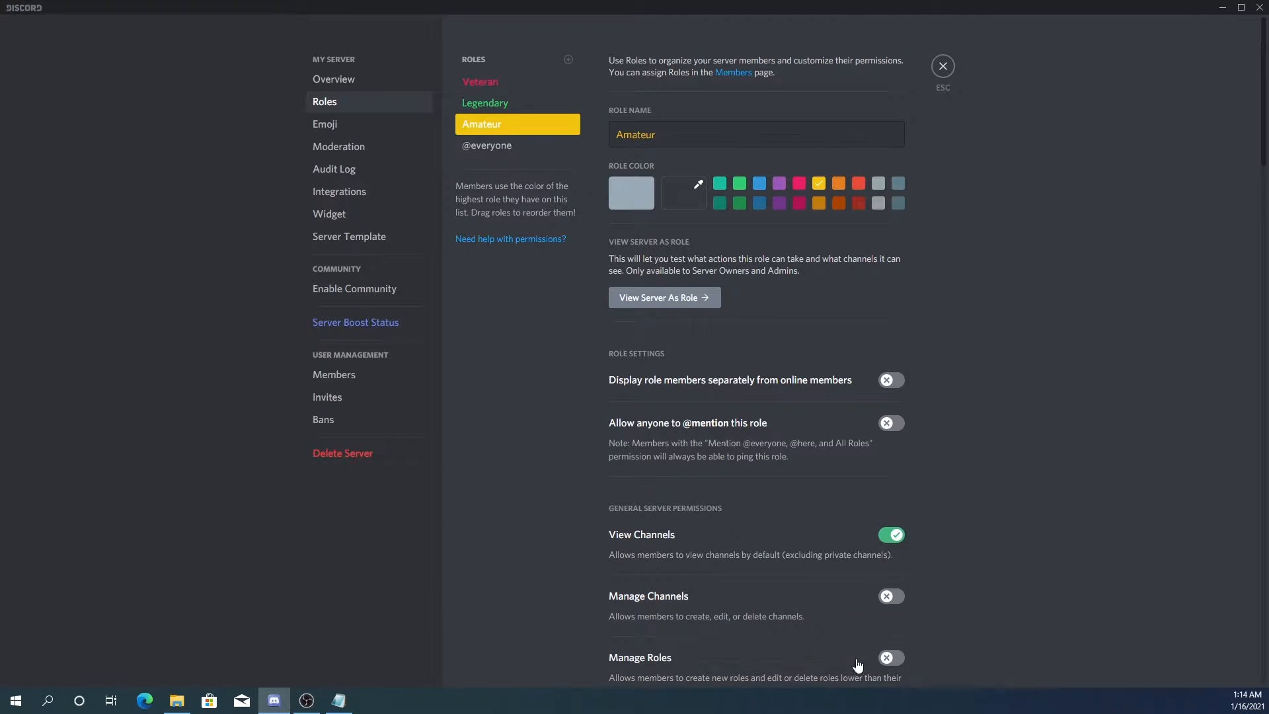
Leave the server settings and assign the Veteran role to the server owner from the member list
{"action": "left_click", "coordinate": [511, 83]}
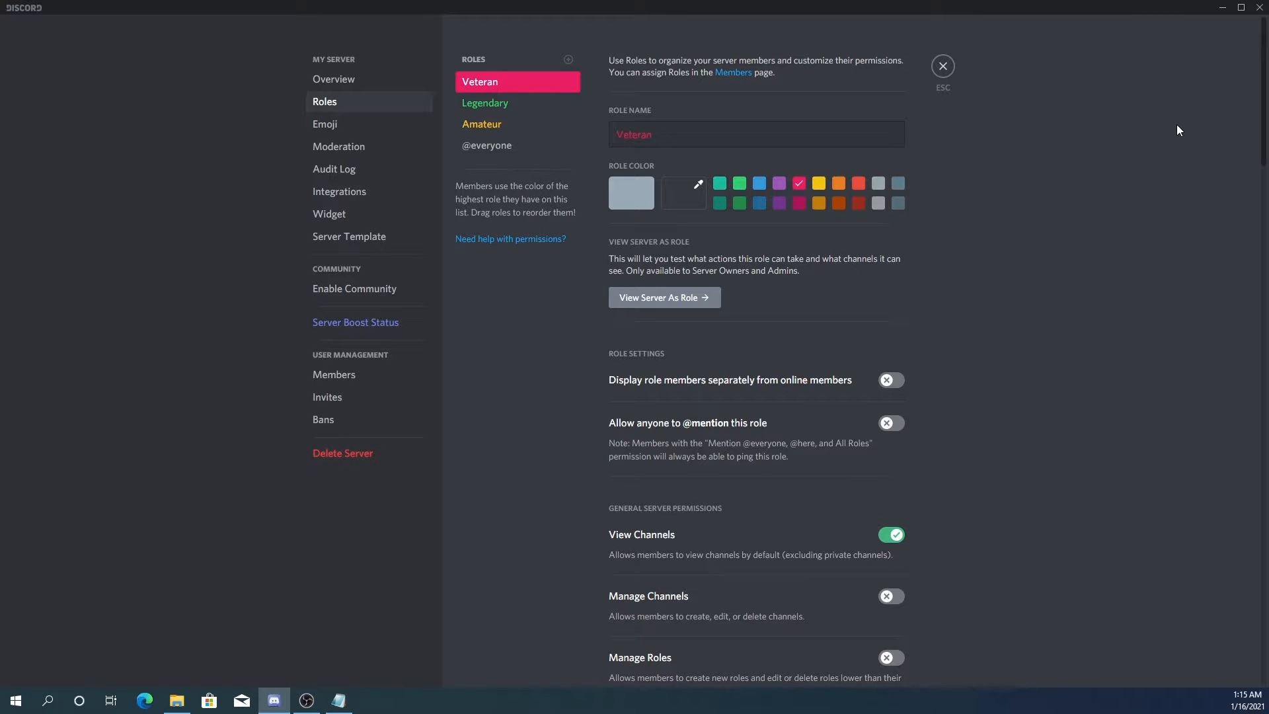
{"action": "left_click", "coordinate": [944, 67]}
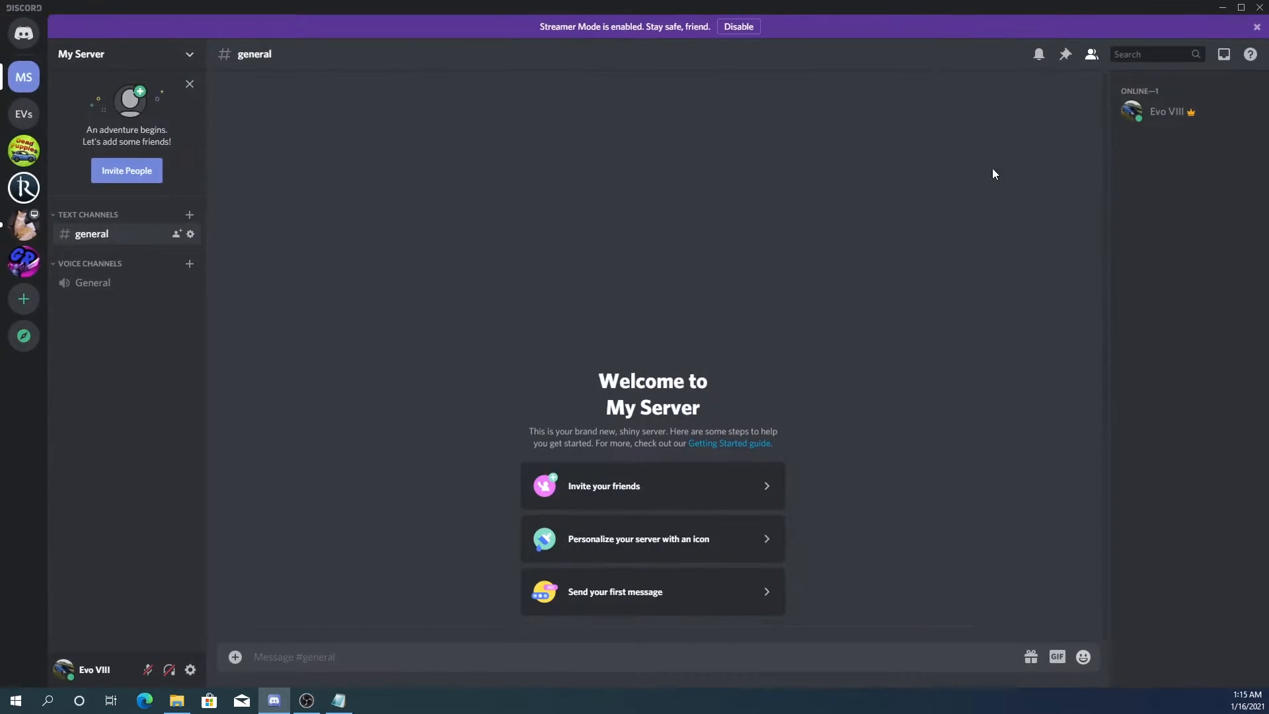
{"action": "left_click", "coordinate": [1158, 112]}
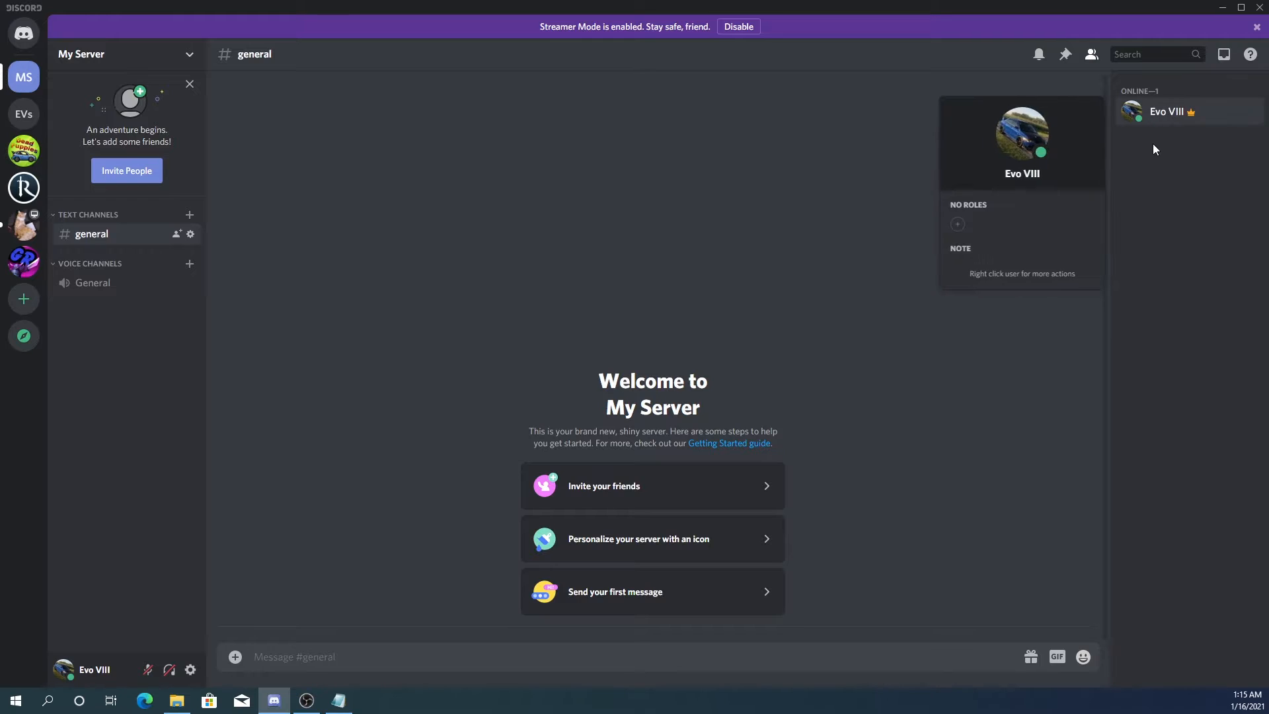
{"action": "left_click", "coordinate": [959, 224]}
{"action": "left_click", "coordinate": [949, 290]}
{"action": "left_click", "coordinate": [905, 135]}
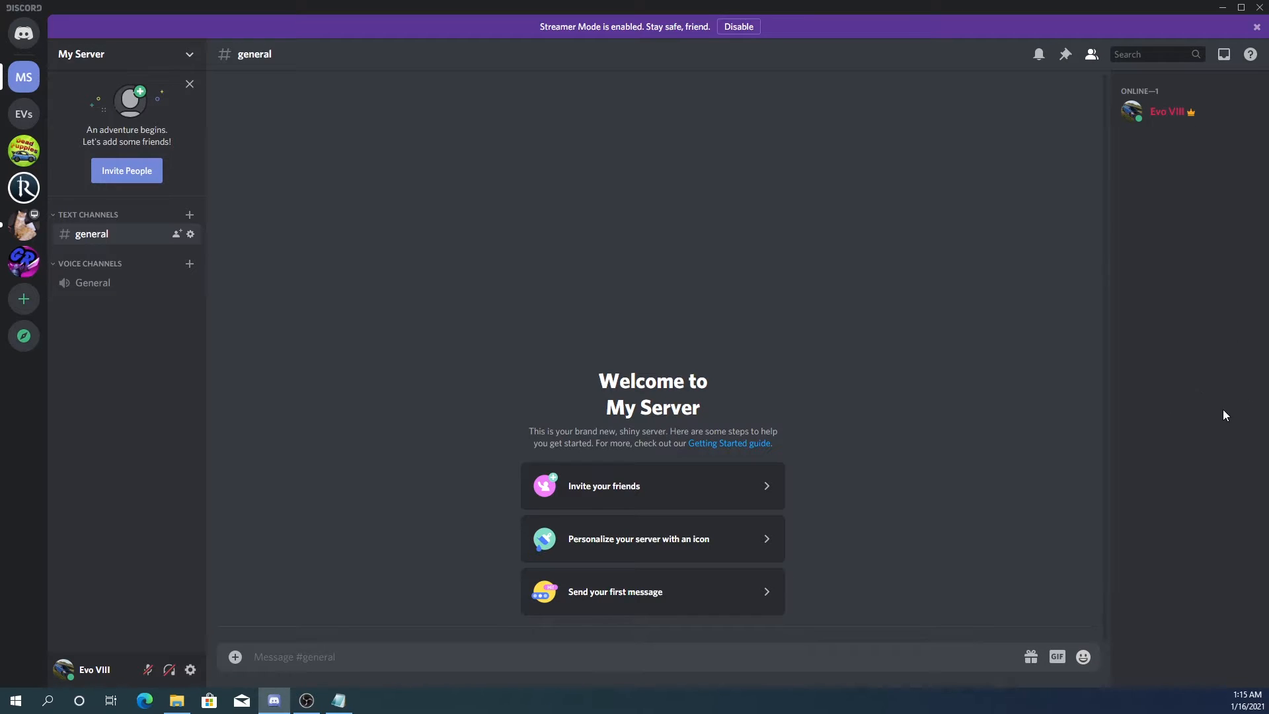
In the server's role settings, set the Veteran role to display its members separately from online members
{"action": "left_click", "coordinate": [85, 57]}
{"action": "left_click", "coordinate": [130, 141]}
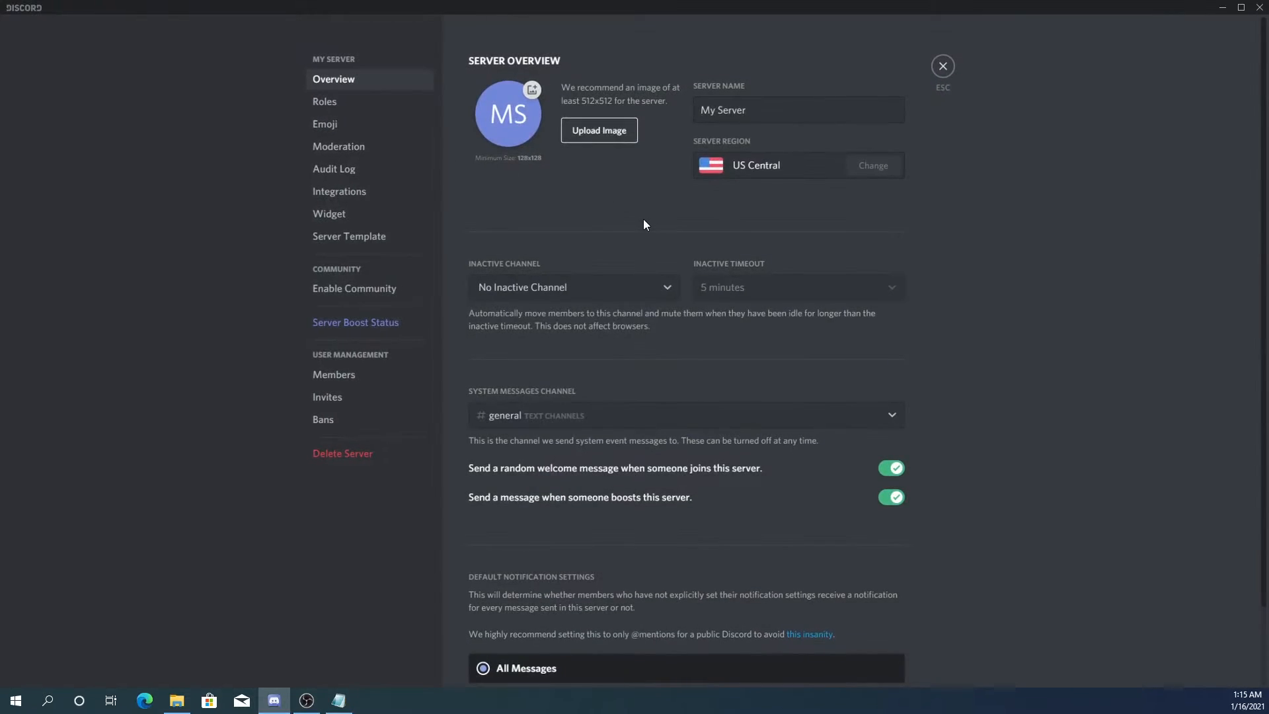
{"action": "left_click", "coordinate": [357, 100]}
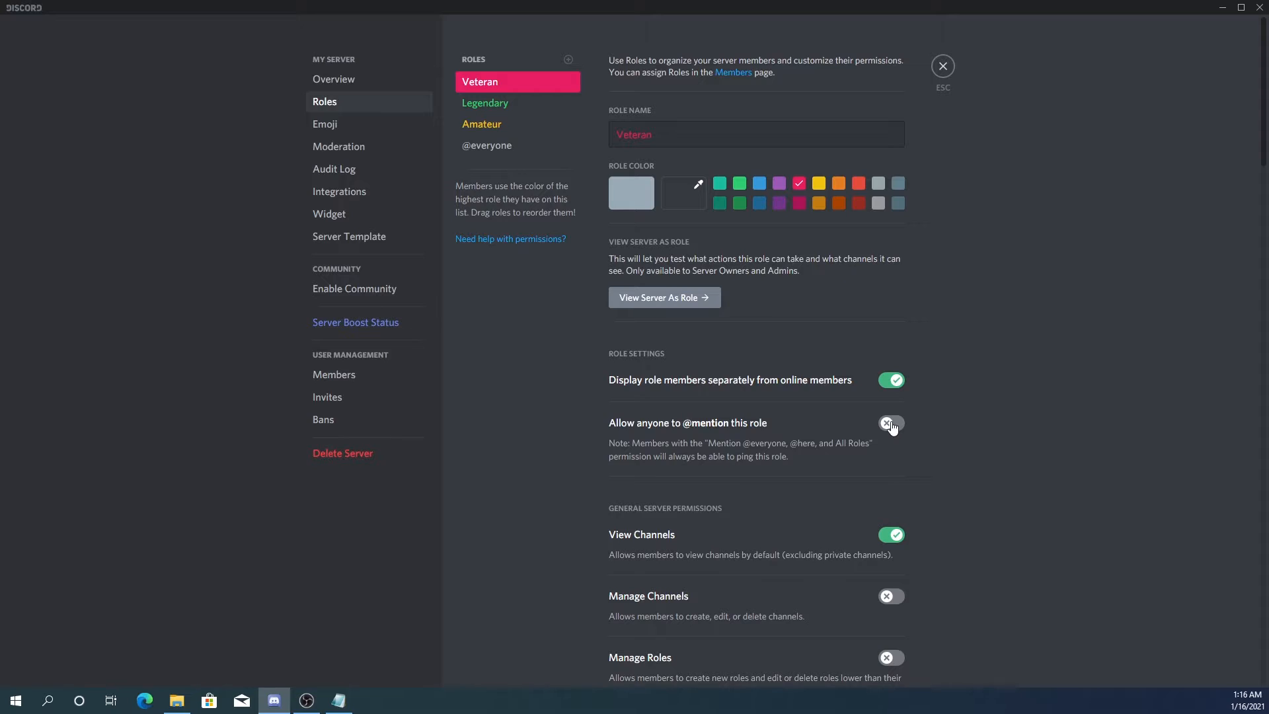
Enable the Administrator permission for the Veteran role and save the changes
{"action": "scroll", "coordinate": [815, 349], "scroll_direction": "down", "scroll_amount": 1}
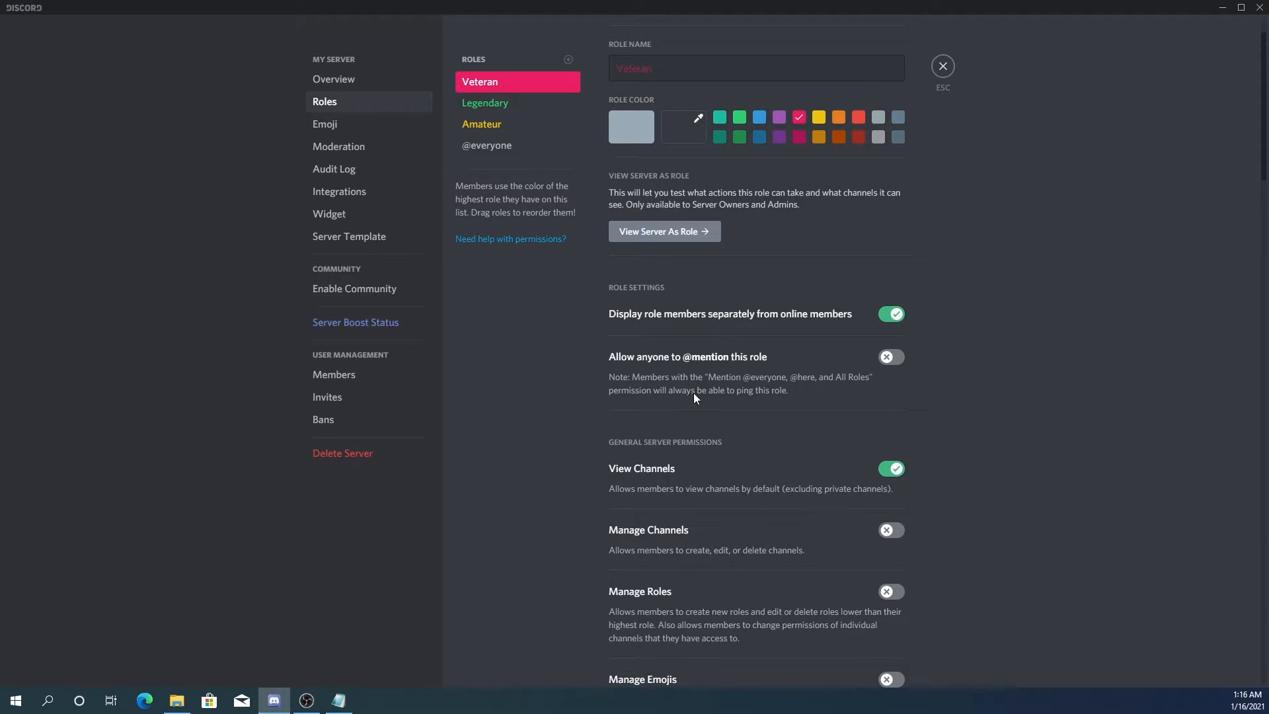
{"action": "scroll", "coordinate": [727, 388], "scroll_direction": "down", "scroll_amount": 3}
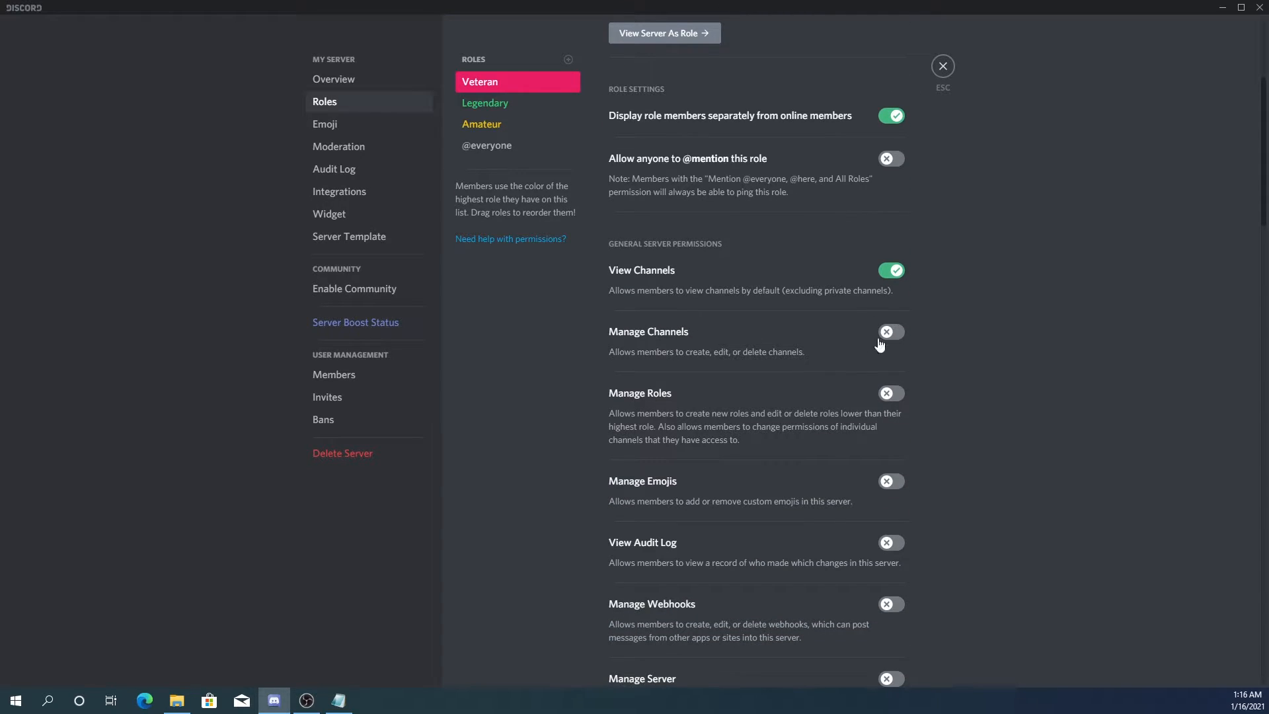
{"action": "scroll", "coordinate": [650, 354], "scroll_direction": "down", "scroll_amount": 2}
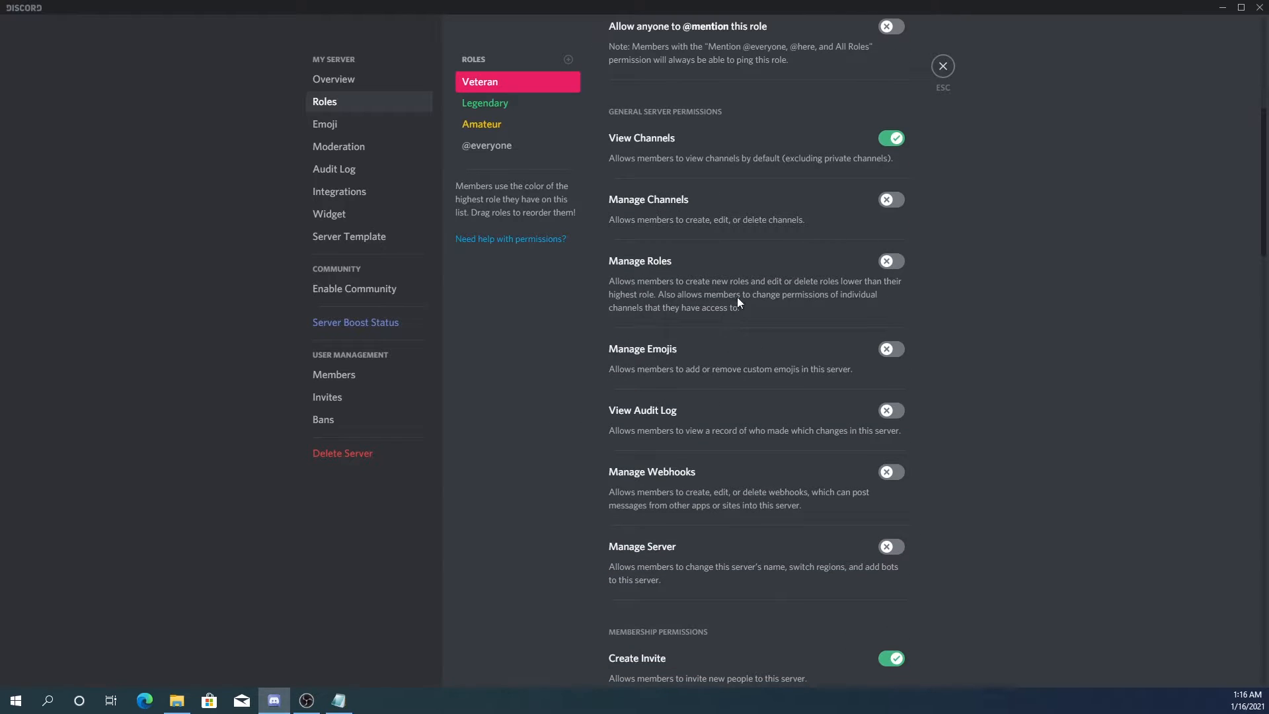
{"action": "scroll", "coordinate": [738, 303], "scroll_direction": "down", "scroll_amount": 20}
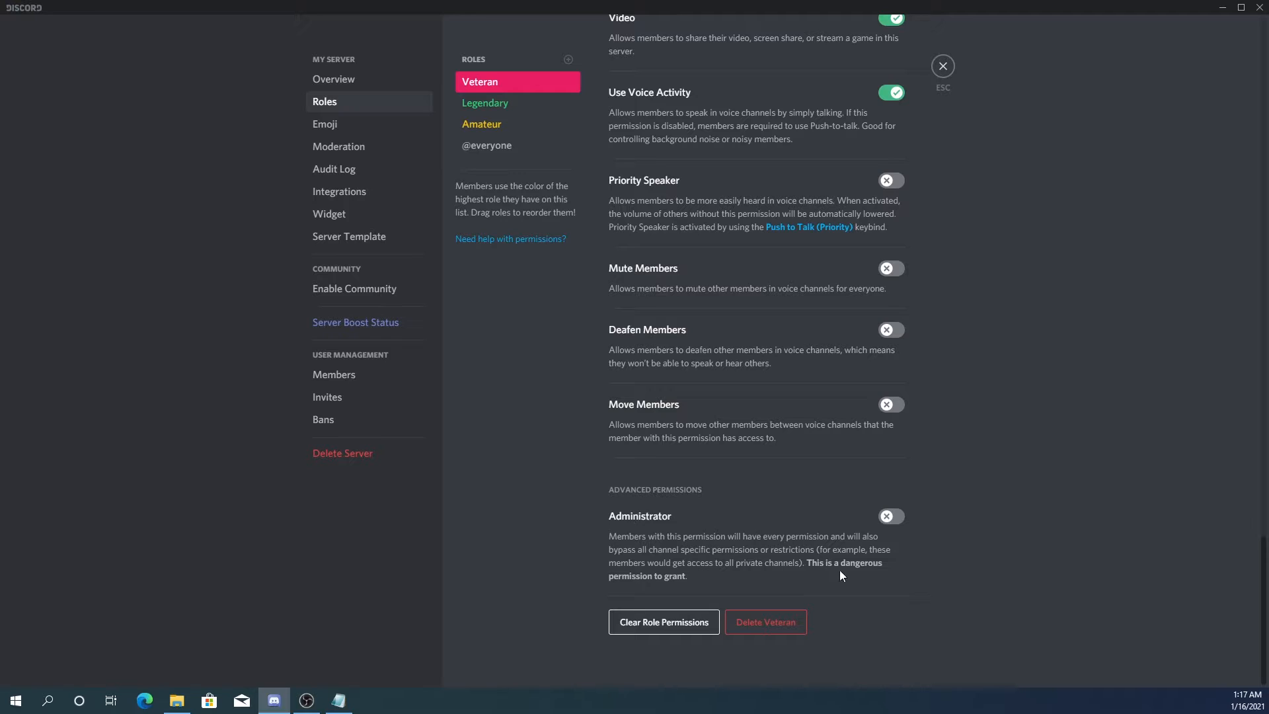
{"action": "left_click", "coordinate": [891, 516]}
{"action": "left_click", "coordinate": [872, 658]}
Review the Veteran role's permissions, disable its Administrator permission and save the changes
{"action": "scroll", "coordinate": [883, 395], "scroll_direction": "up", "scroll_amount": 20}
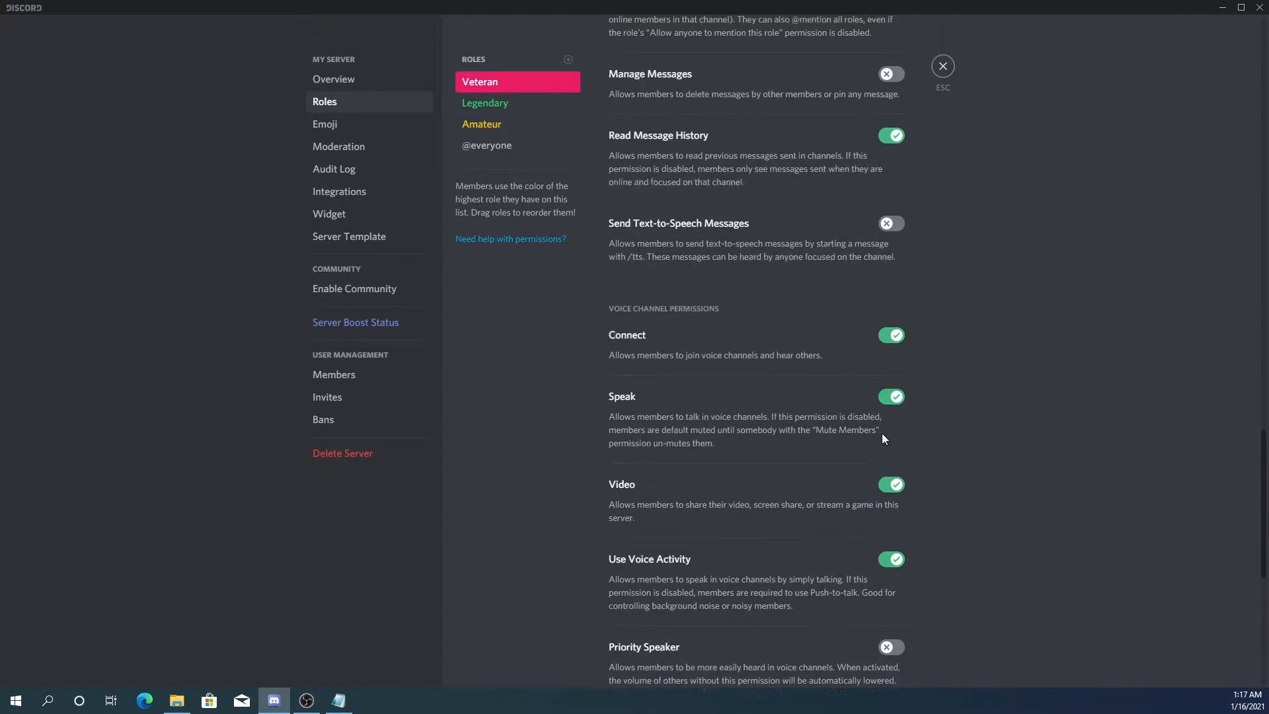
{"action": "scroll", "coordinate": [879, 472], "scroll_direction": "down", "scroll_amount": 10}
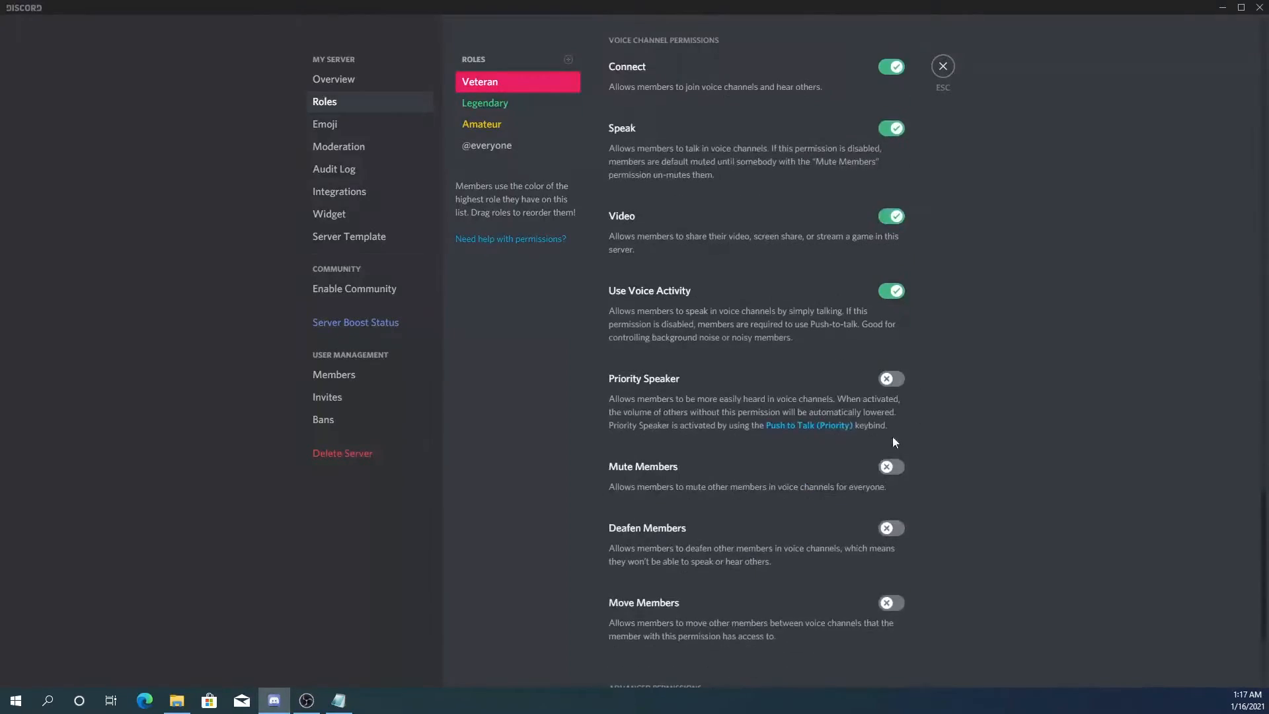
{"action": "scroll", "coordinate": [889, 437], "scroll_direction": "up", "scroll_amount": 20}
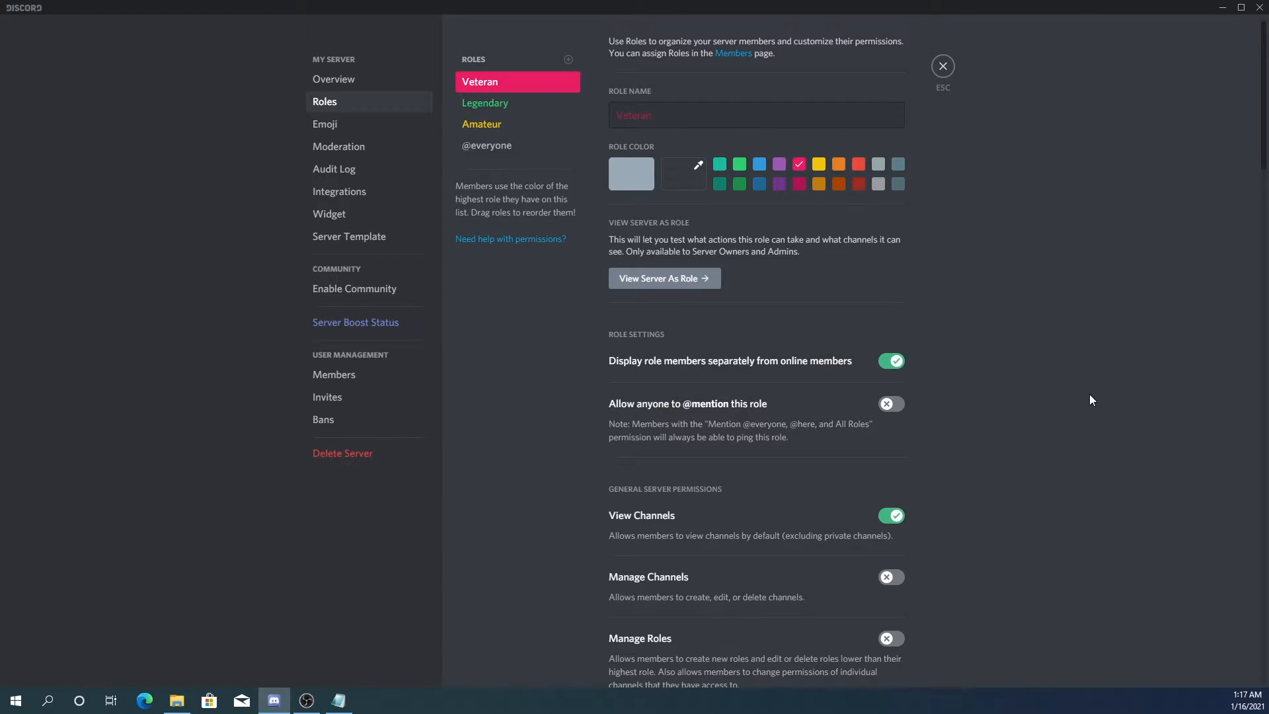
{"action": "scroll", "coordinate": [768, 463], "scroll_direction": "down", "scroll_amount": 15}
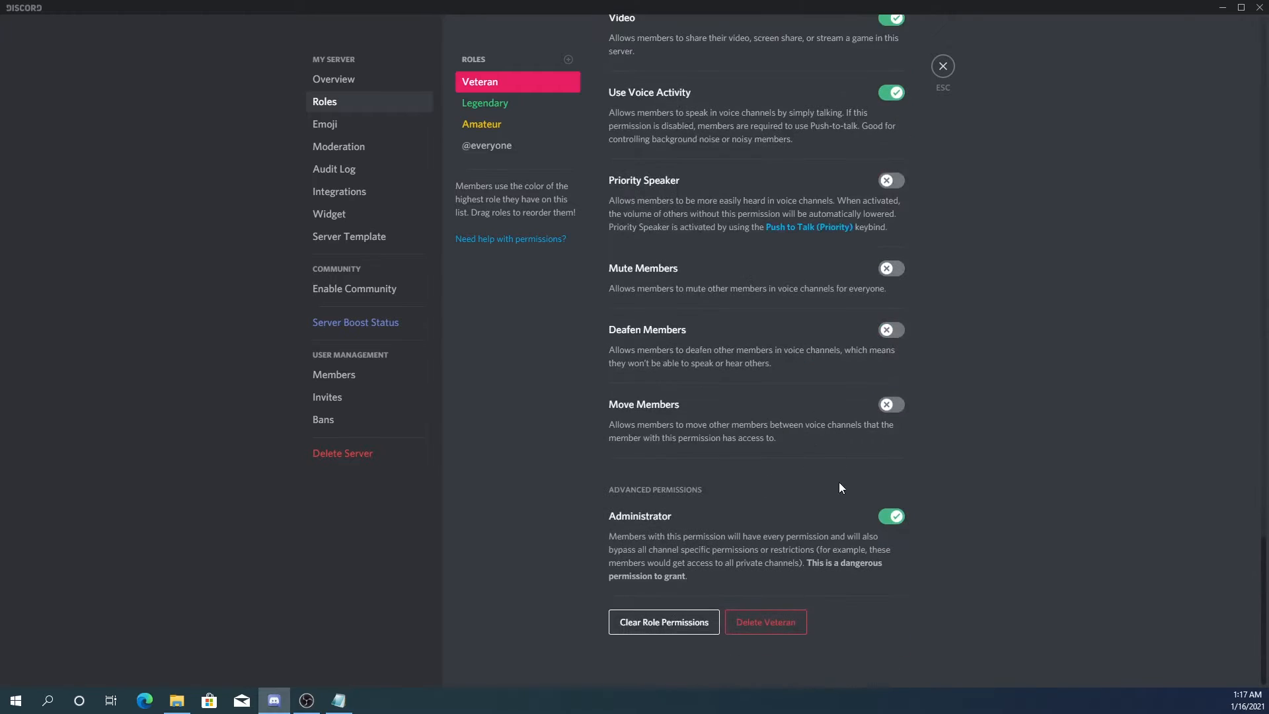
{"action": "left_click", "coordinate": [897, 518]}
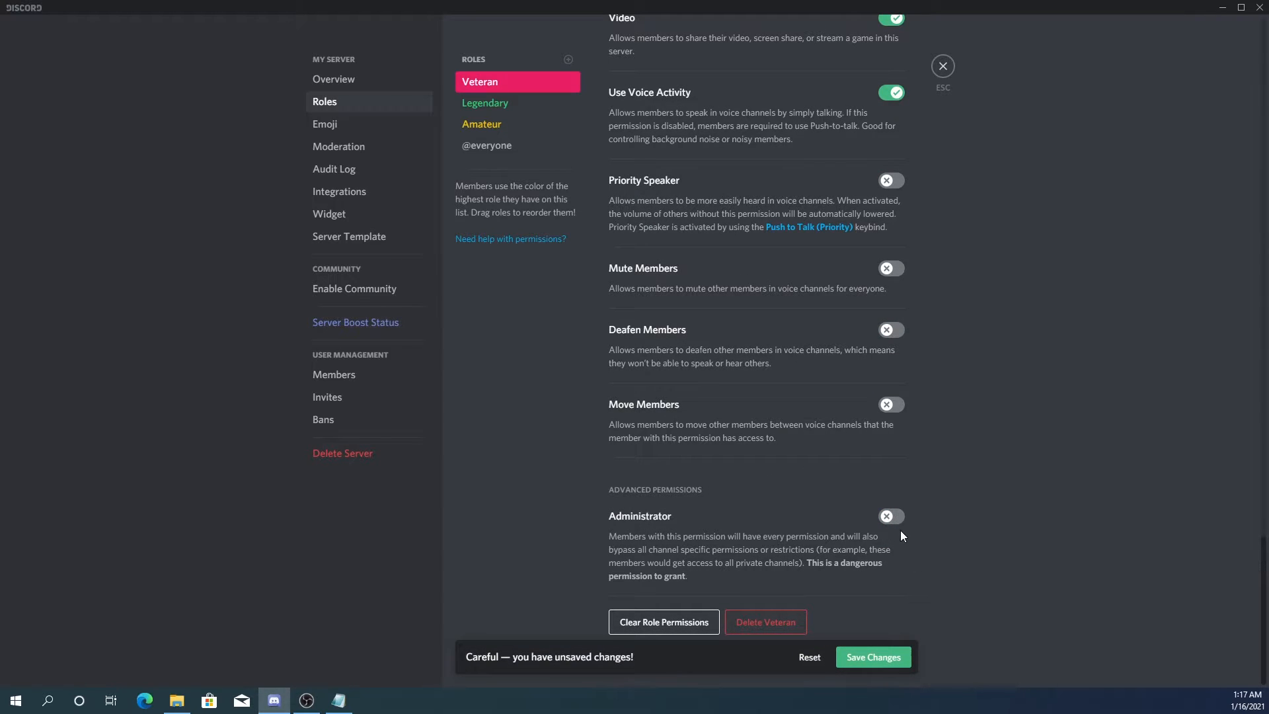
{"action": "left_click", "coordinate": [871, 659]}
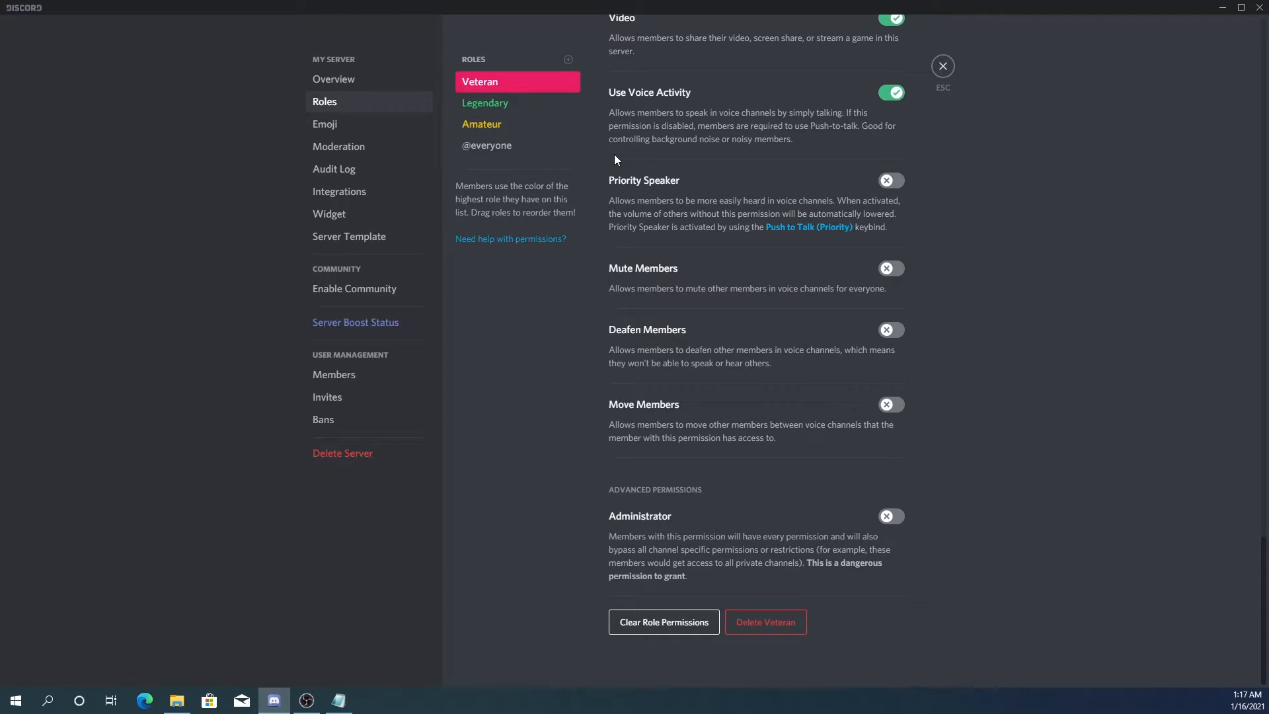
Look through the server's Moderation, Audit Log, Integrations, Widget and Server Template settings
{"action": "left_click", "coordinate": [341, 146]}
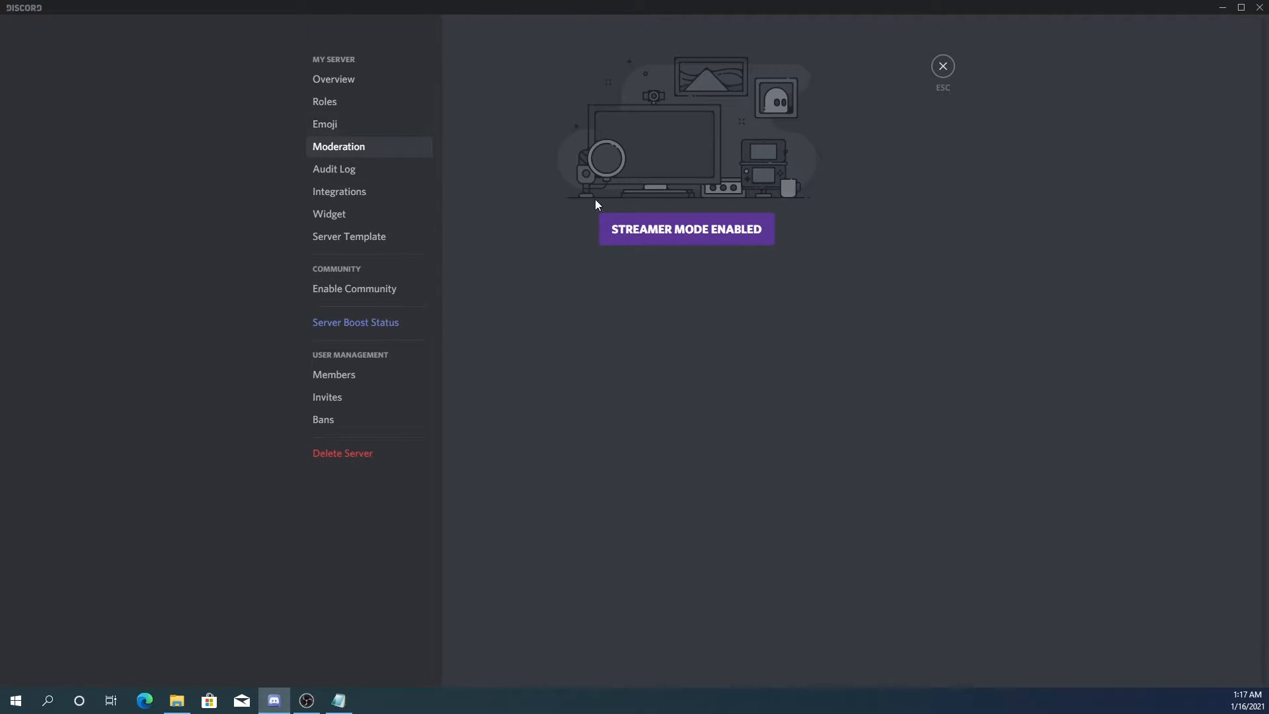
{"action": "left_click", "coordinate": [347, 170]}
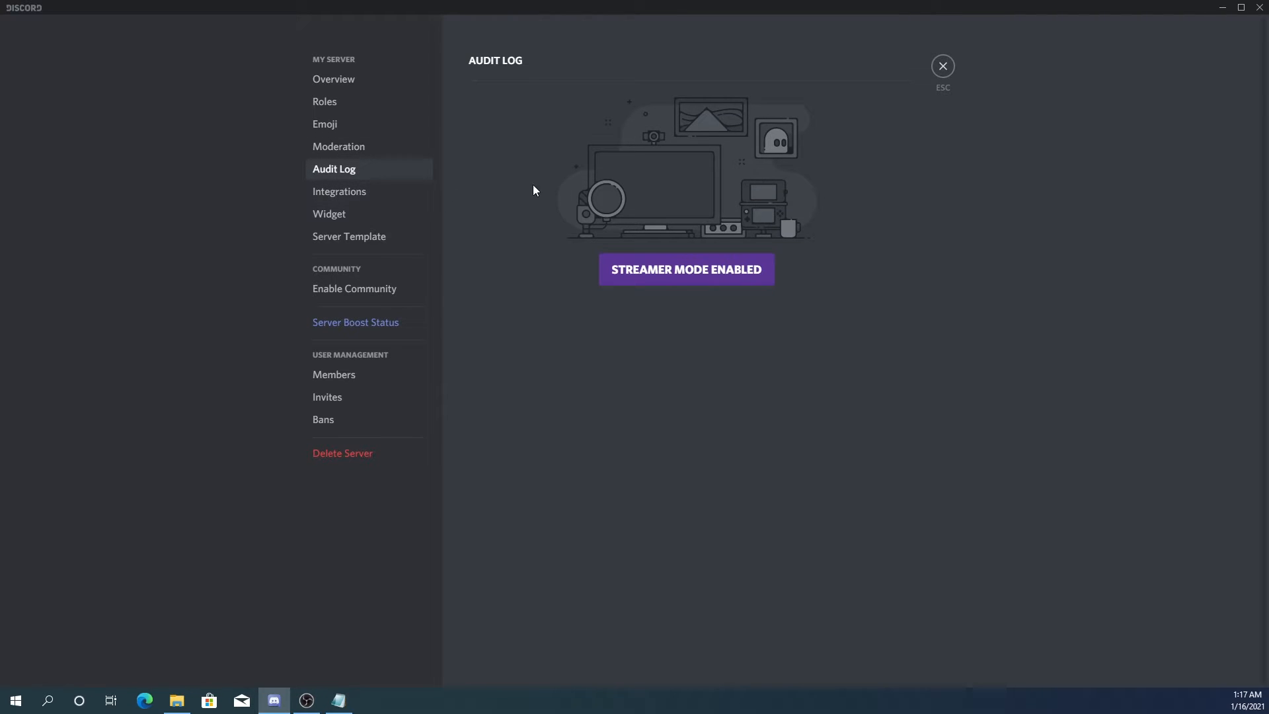
{"action": "left_click", "coordinate": [368, 200]}
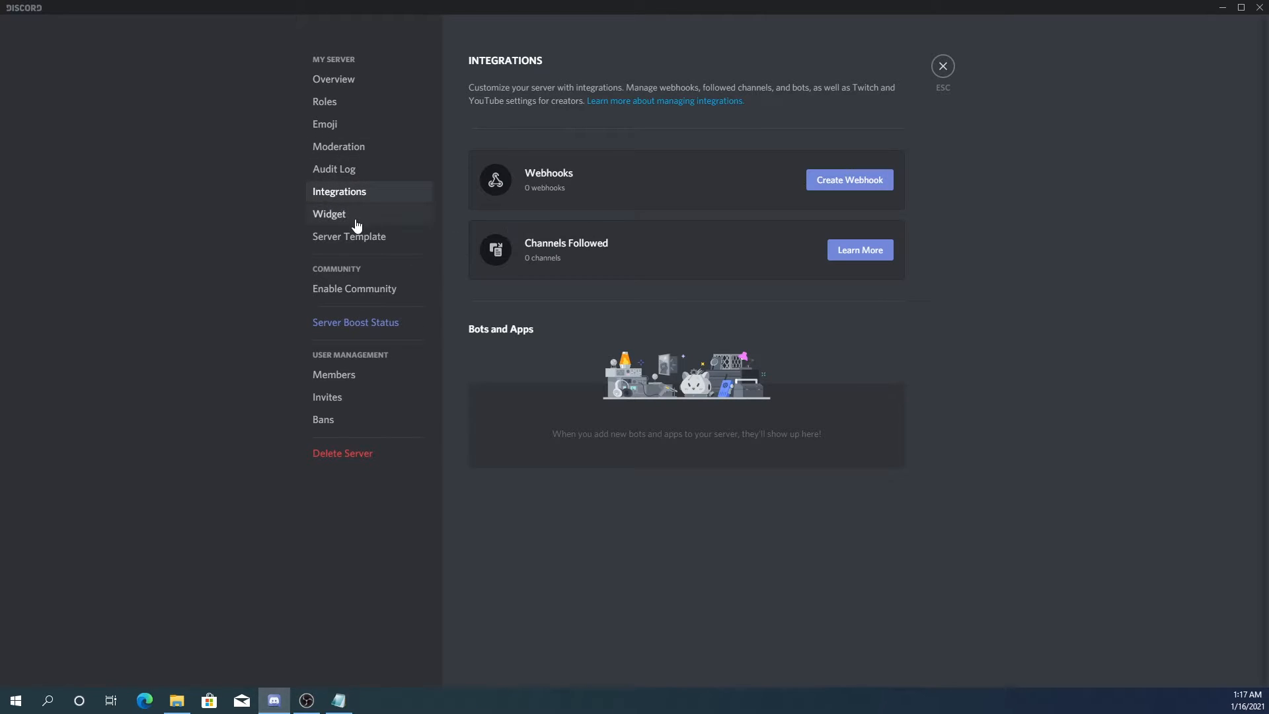
{"action": "left_click", "coordinate": [355, 217]}
{"action": "left_click", "coordinate": [367, 240]}
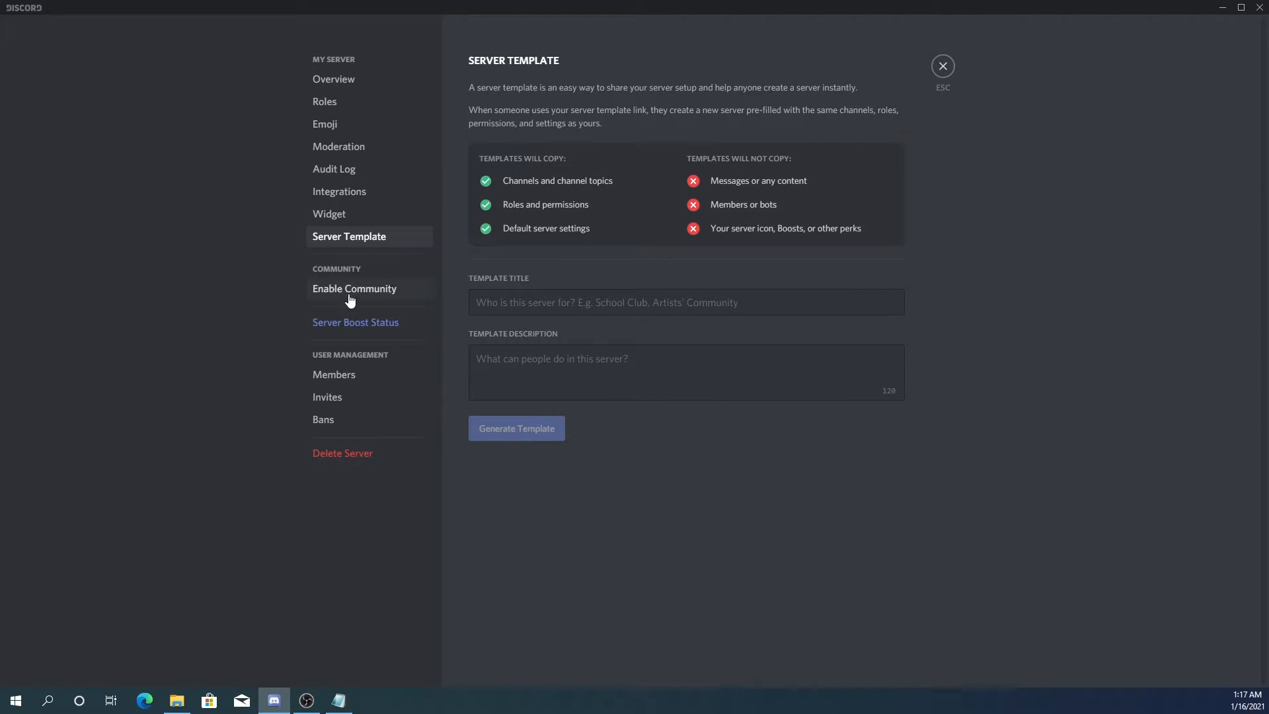
In the server members settings, assign the Amateur role to the server owner and remove it again
{"action": "left_click", "coordinate": [330, 374]}
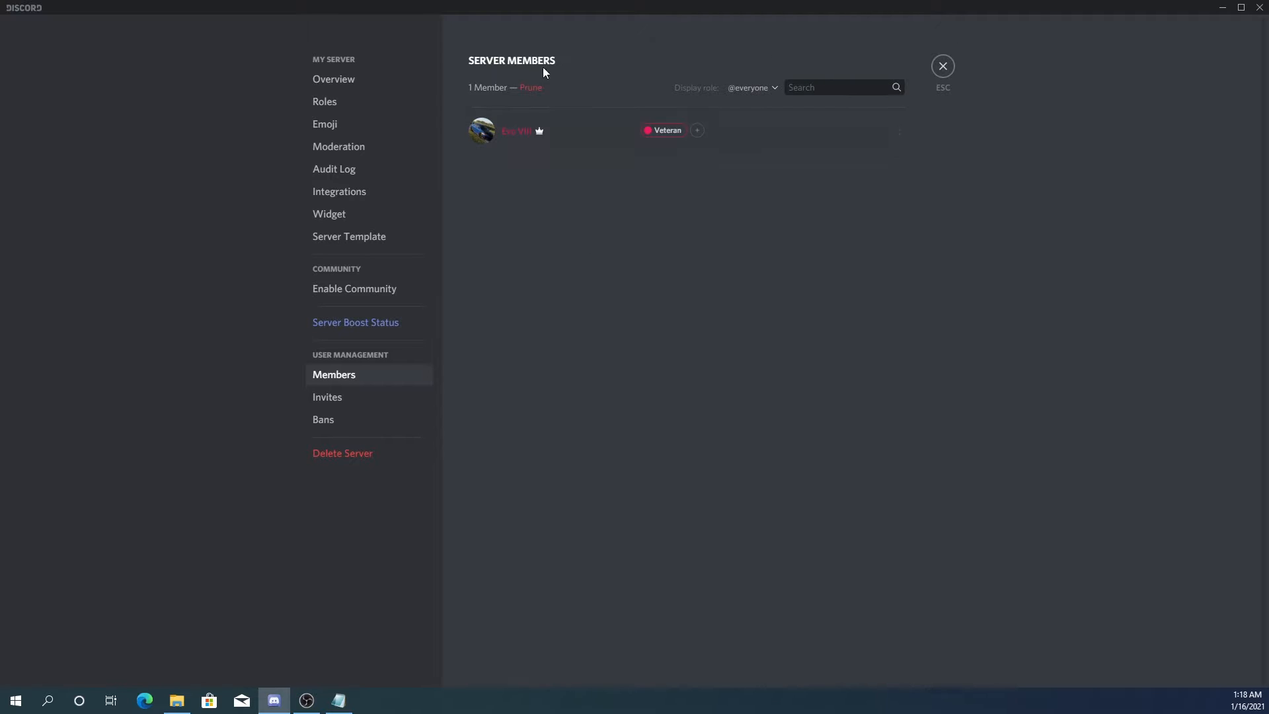
{"action": "left_click", "coordinate": [698, 132]}
{"action": "left_click", "coordinate": [668, 220]}
{"action": "left_click", "coordinate": [749, 132]}
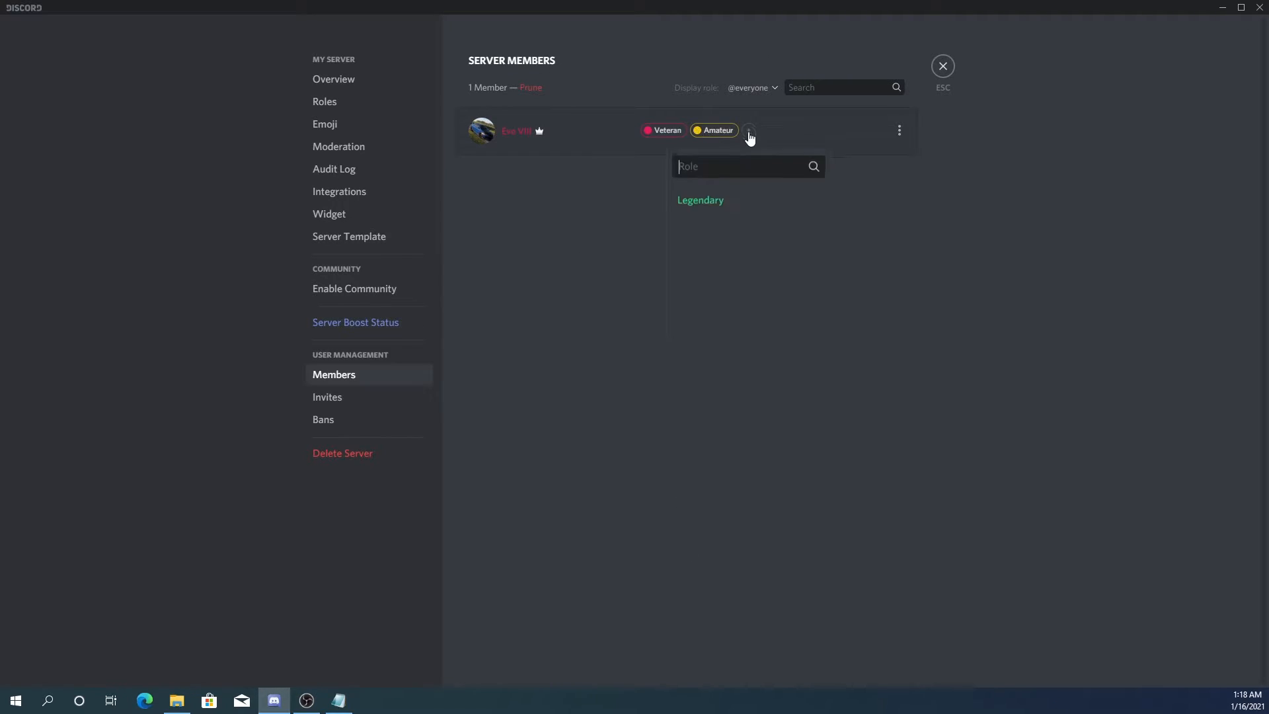
{"action": "left_click", "coordinate": [698, 131]}
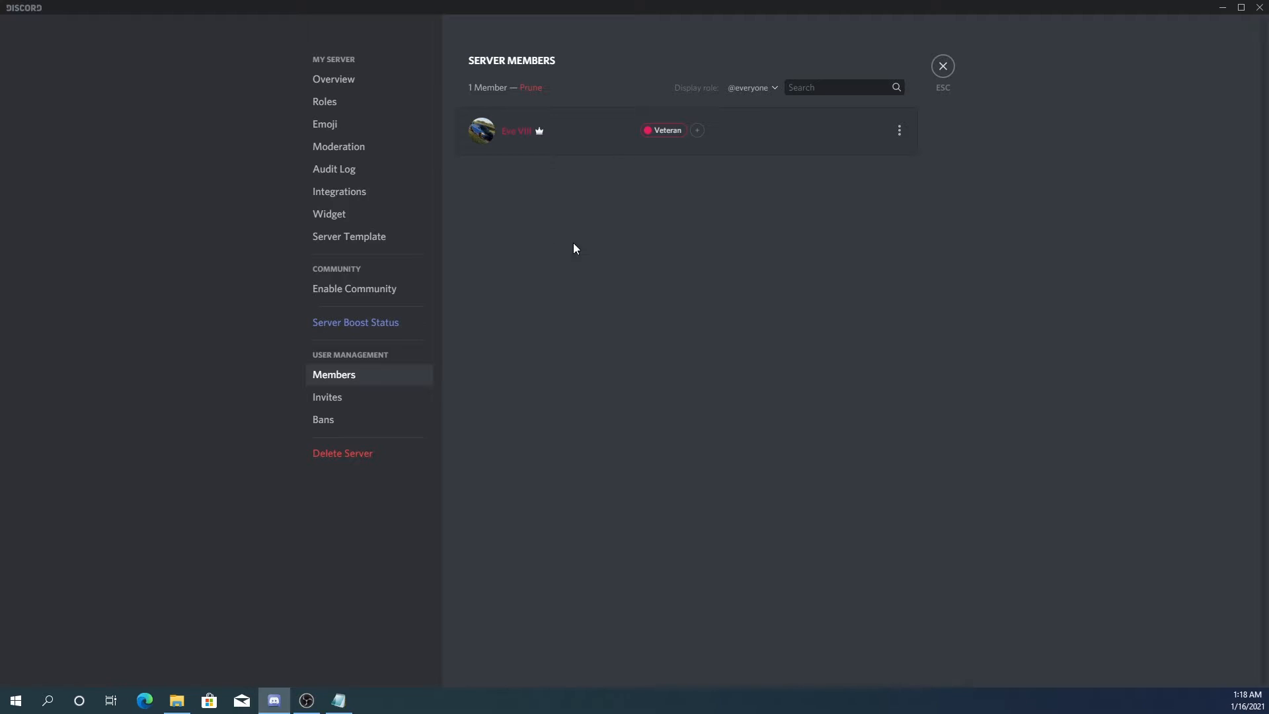
Check the server's Invites and Bans settings, and leave the server settings
{"action": "left_click", "coordinate": [386, 403]}
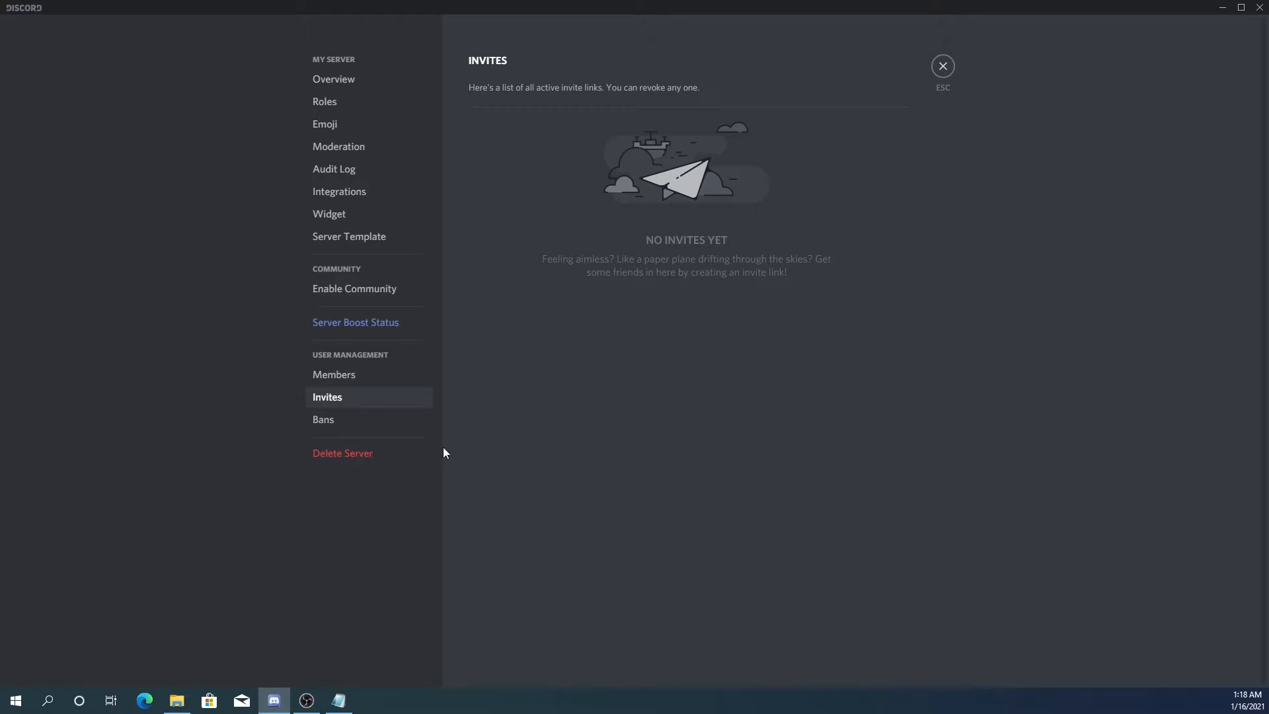
{"action": "left_click", "coordinate": [324, 419]}
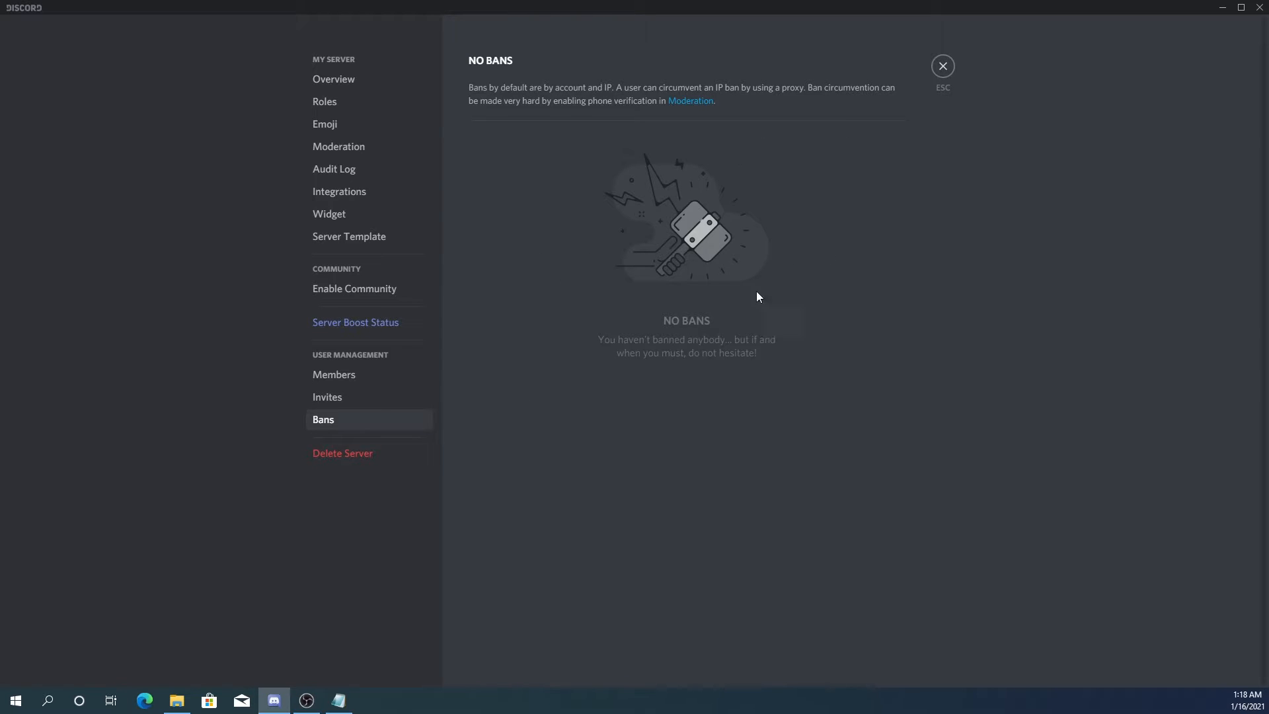
{"action": "left_click", "coordinate": [943, 67]}
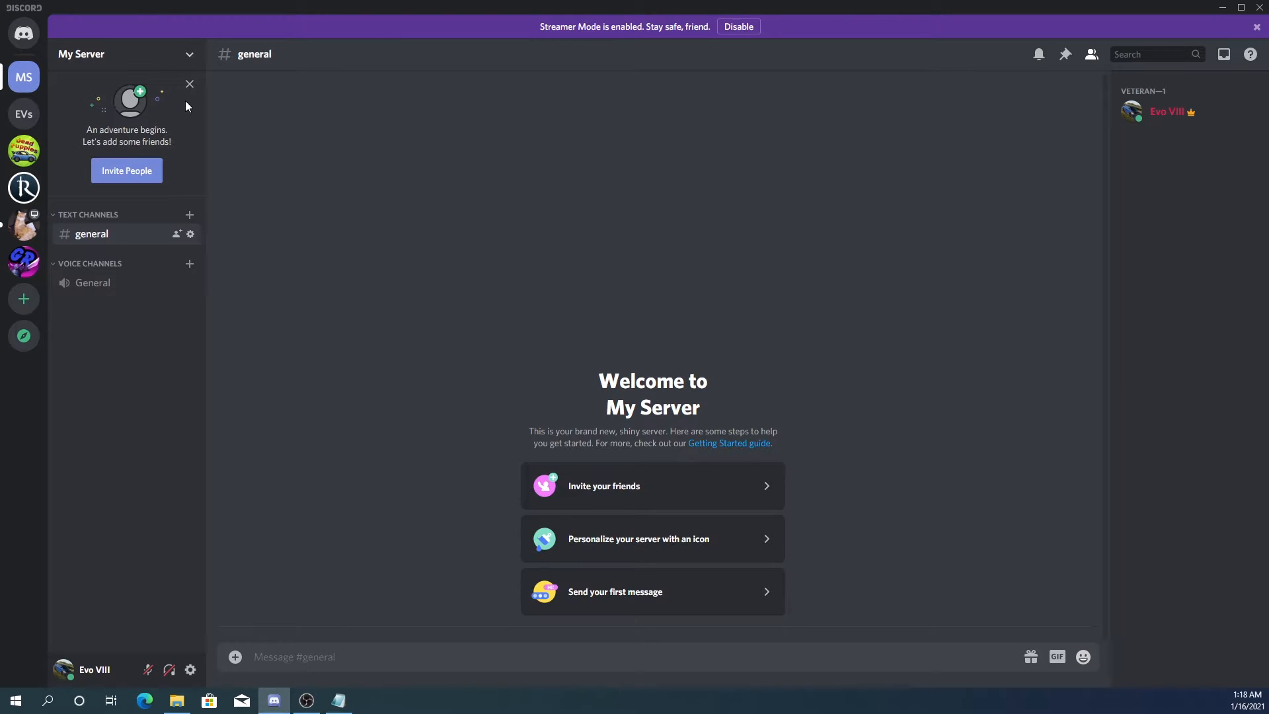
Create a text channel named introduction in My Server
{"action": "left_click", "coordinate": [148, 55]}
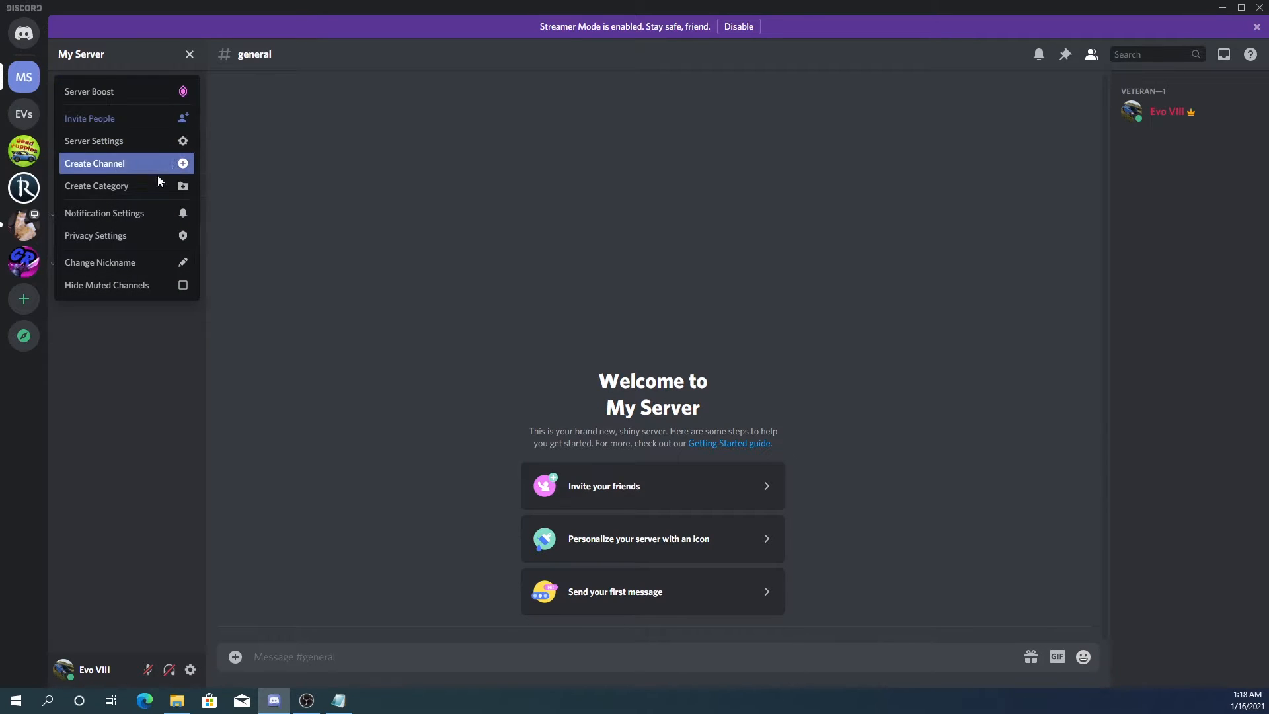
{"action": "left_click", "coordinate": [103, 170]}
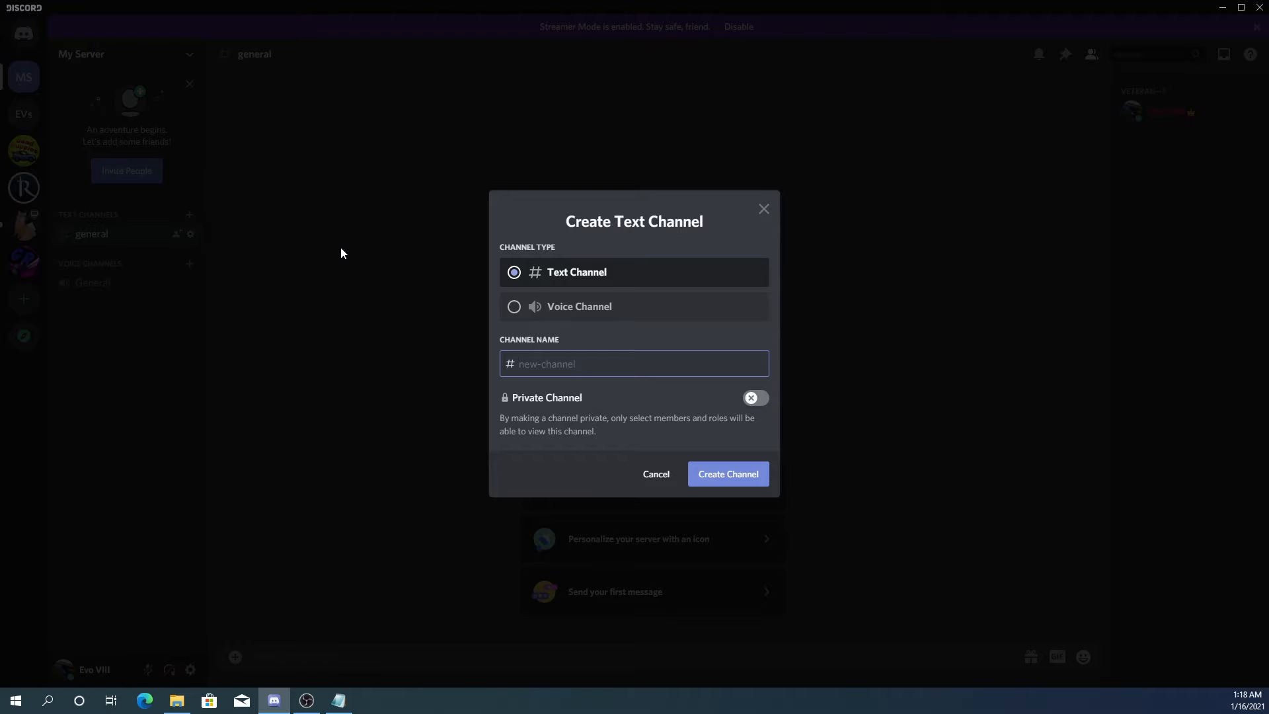
{"action": "type", "text": "introduction"}
{"action": "key", "text": "Return"}
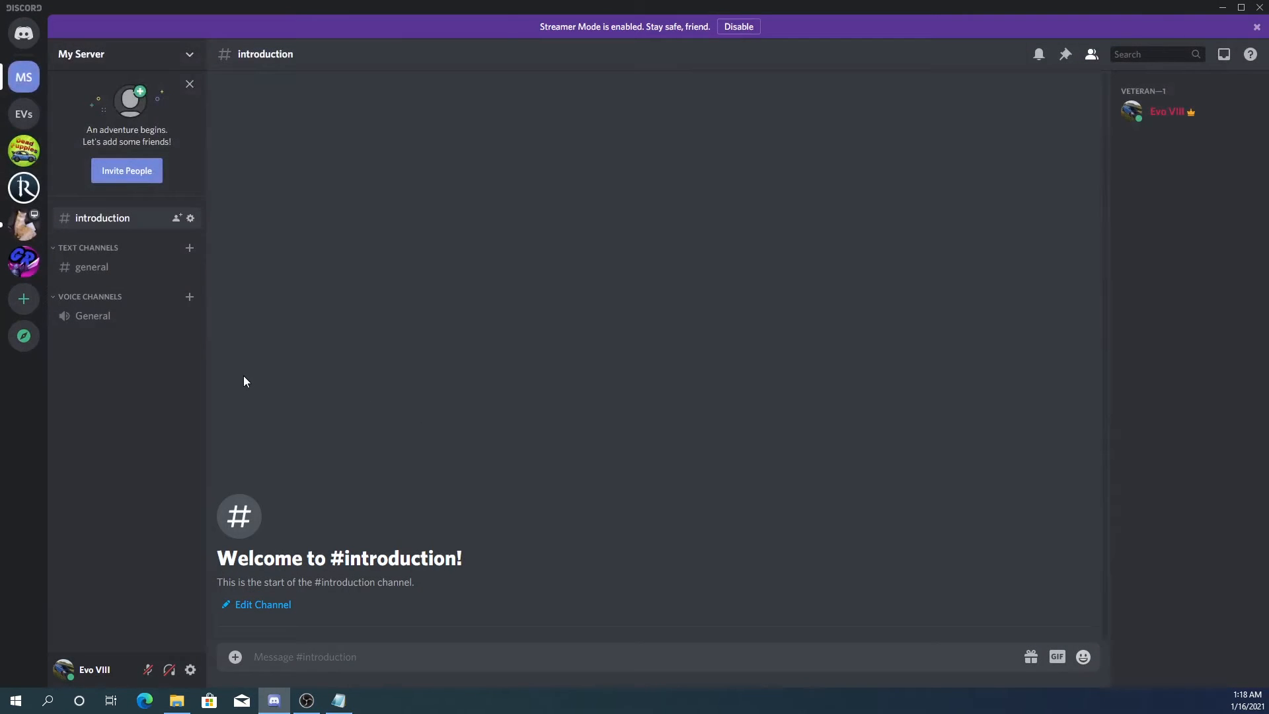
Move the introduction channel into the Text Channels category and back out above it
{"action": "left_click_drag", "start_coordinate": [78, 220], "coordinate": [79, 252]}
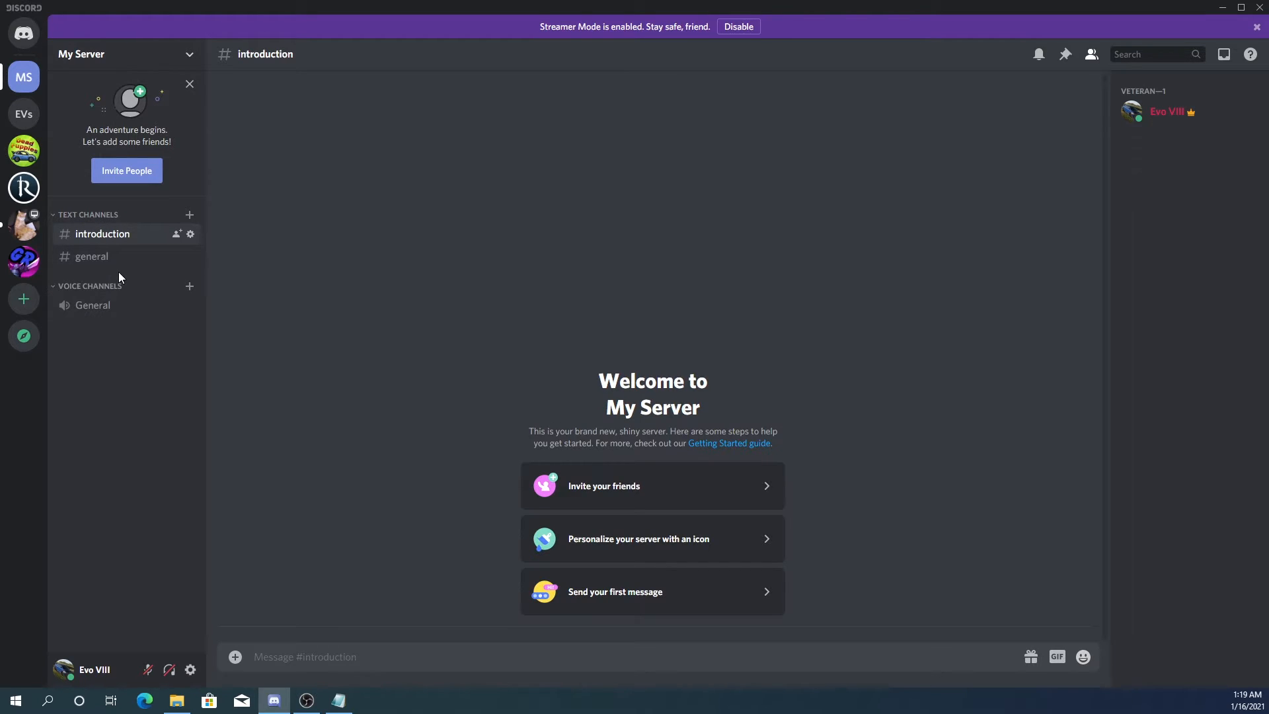
{"action": "left_click_drag", "start_coordinate": [120, 240], "coordinate": [132, 213]}
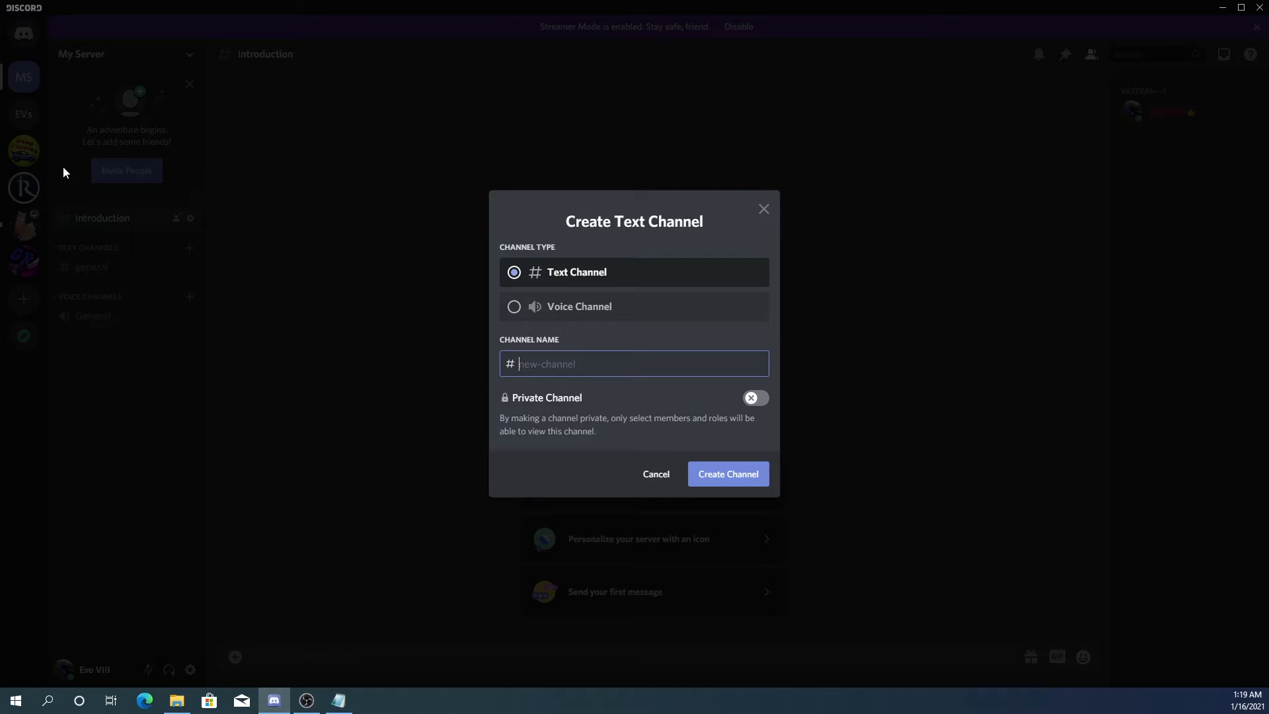
Create a text channel named rules outside the existing categories
{"action": "type", "text": "rules"}
{"action": "left_click", "coordinate": [710, 472]}
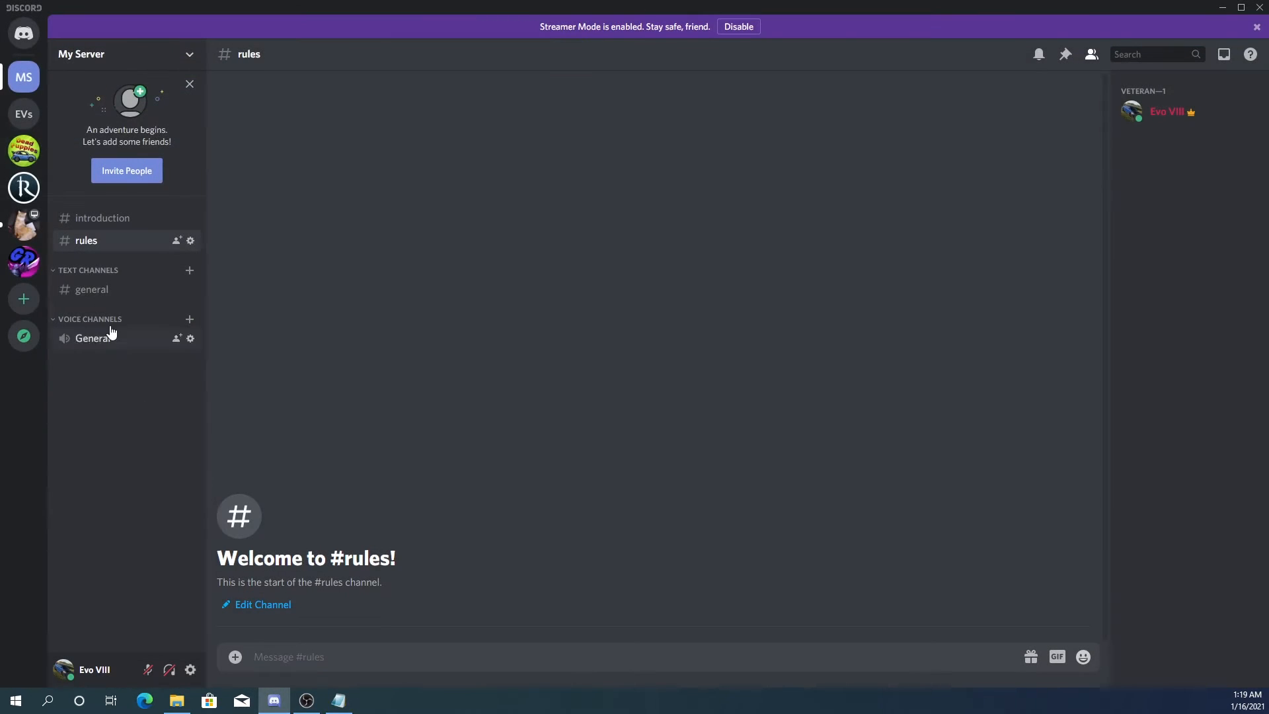
Create a non-private channel category named Main
{"action": "left_click", "coordinate": [171, 57]}
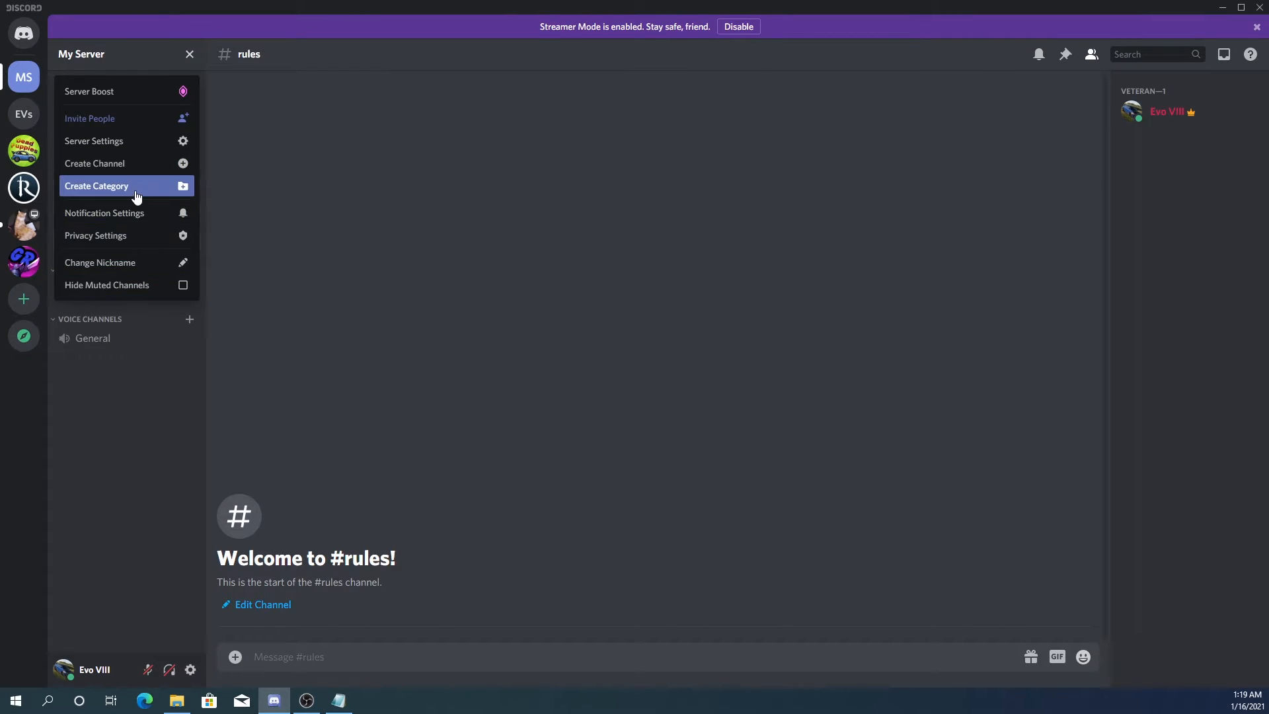
{"action": "left_click", "coordinate": [159, 186]}
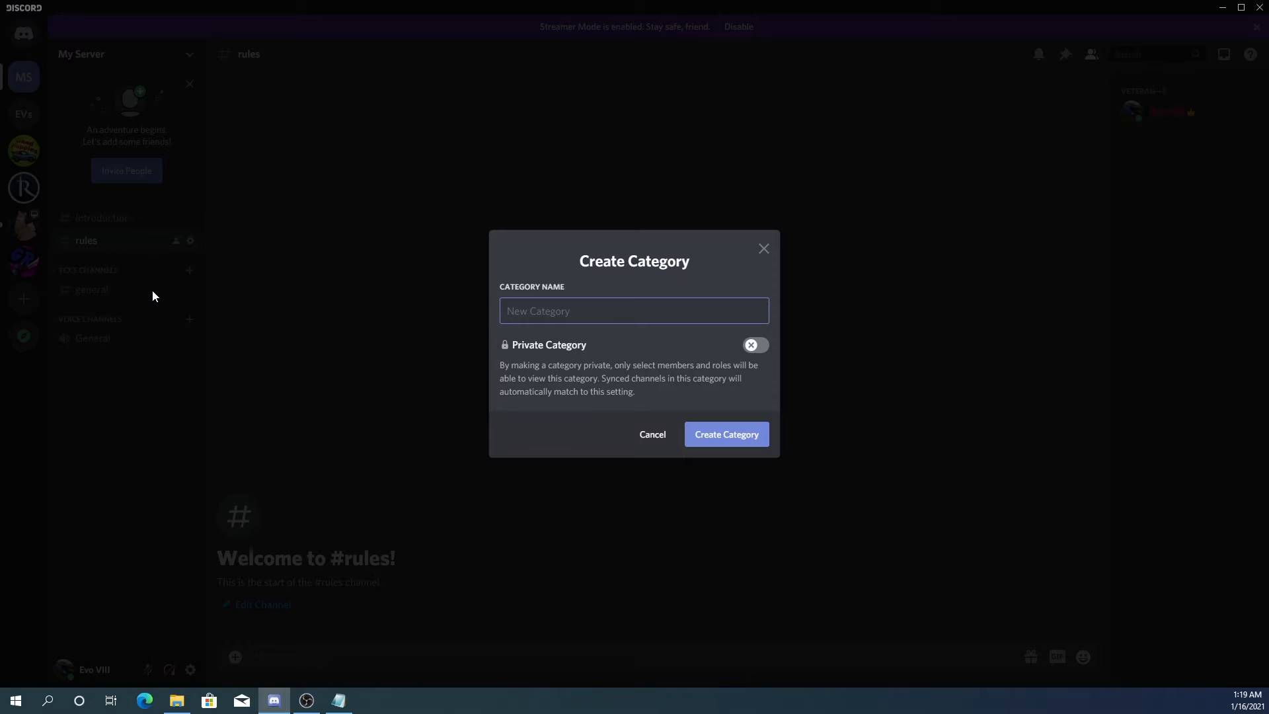
{"action": "type", "text": "Main"}
{"action": "left_click", "coordinate": [720, 438]}
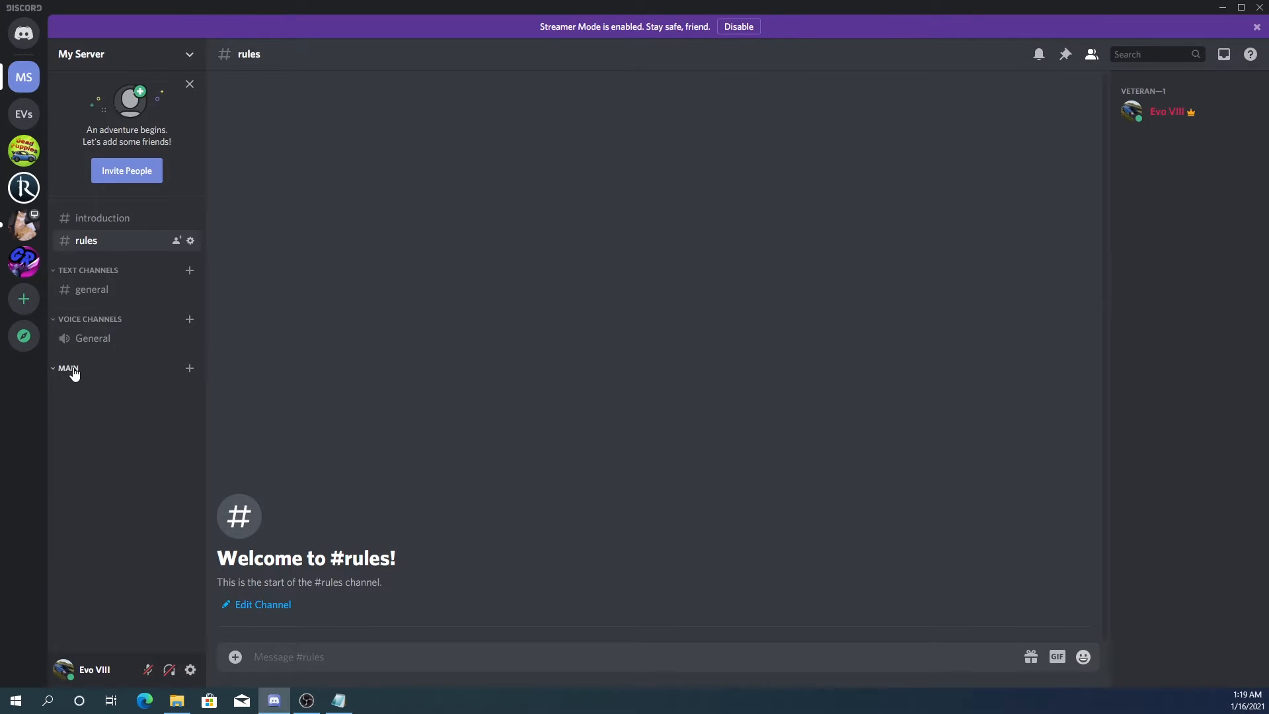
Move the Main category above Text Channels and place the introduction and rules channels in it
{"action": "left_click_drag", "start_coordinate": [113, 368], "coordinate": [114, 206]}
{"action": "left_click_drag", "start_coordinate": [106, 366], "coordinate": [110, 278]}
{"action": "mouse_move", "coordinate": [98, 220]}
{"action": "left_mouse_down"}
{"action": "mouse_move", "coordinate": [113, 281]}
{"action": "mouse_move", "coordinate": [112, 226]}
{"action": "left_mouse_up"}
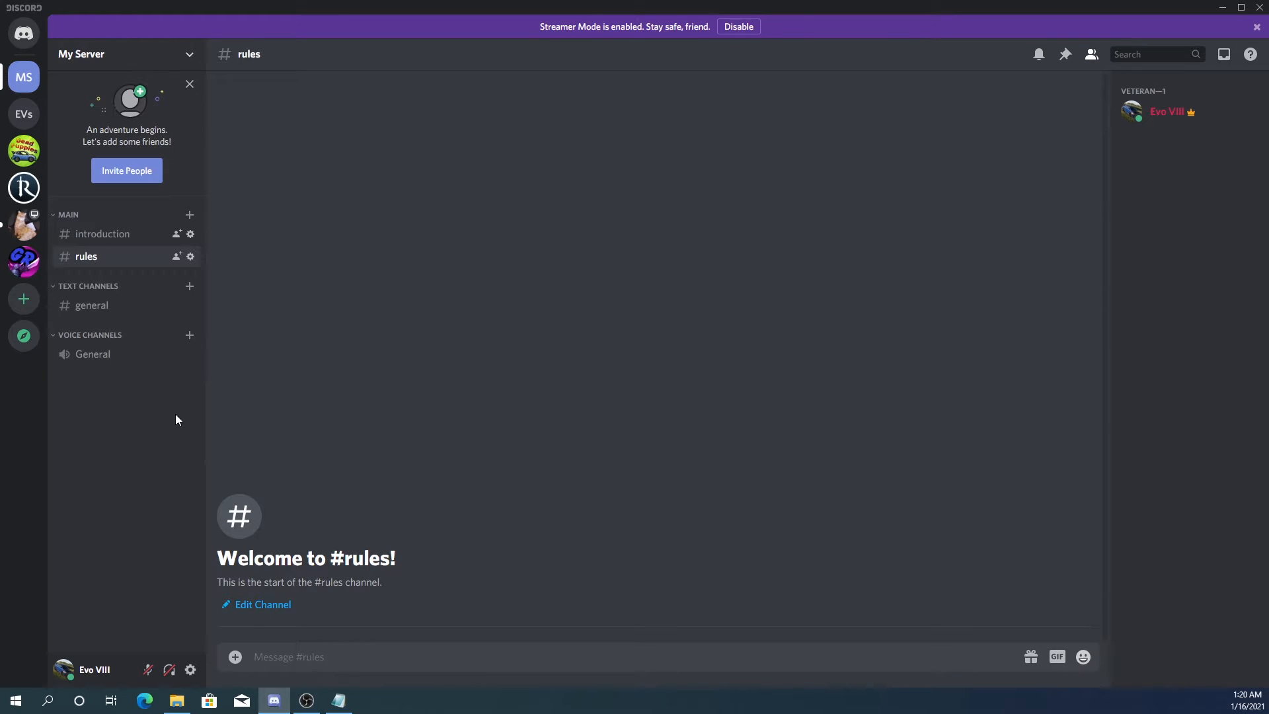
Create a voice channel named 4 person chat and move it below General in the Voice Channels category
{"action": "left_click", "coordinate": [162, 60]}
{"action": "left_click", "coordinate": [106, 173]}
{"action": "left_click", "coordinate": [554, 316]}
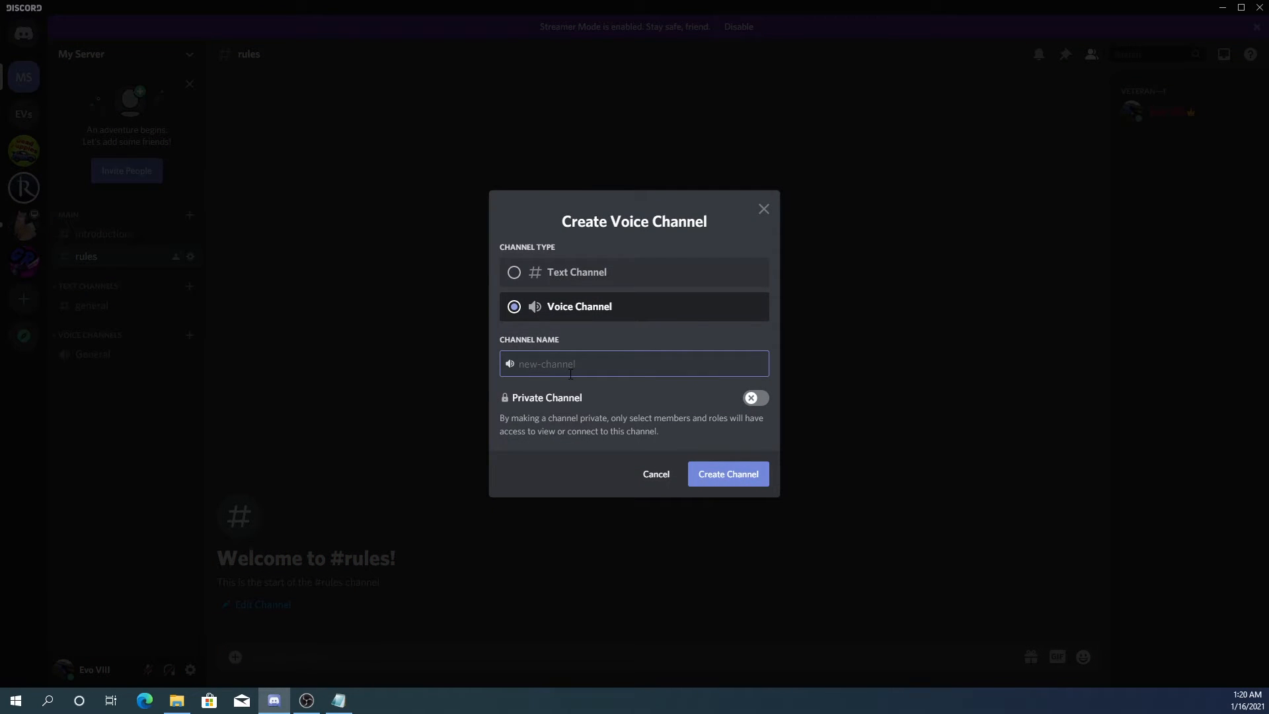
{"action": "type", "text": "4 person chat"}
{"action": "left_click", "coordinate": [720, 475]}
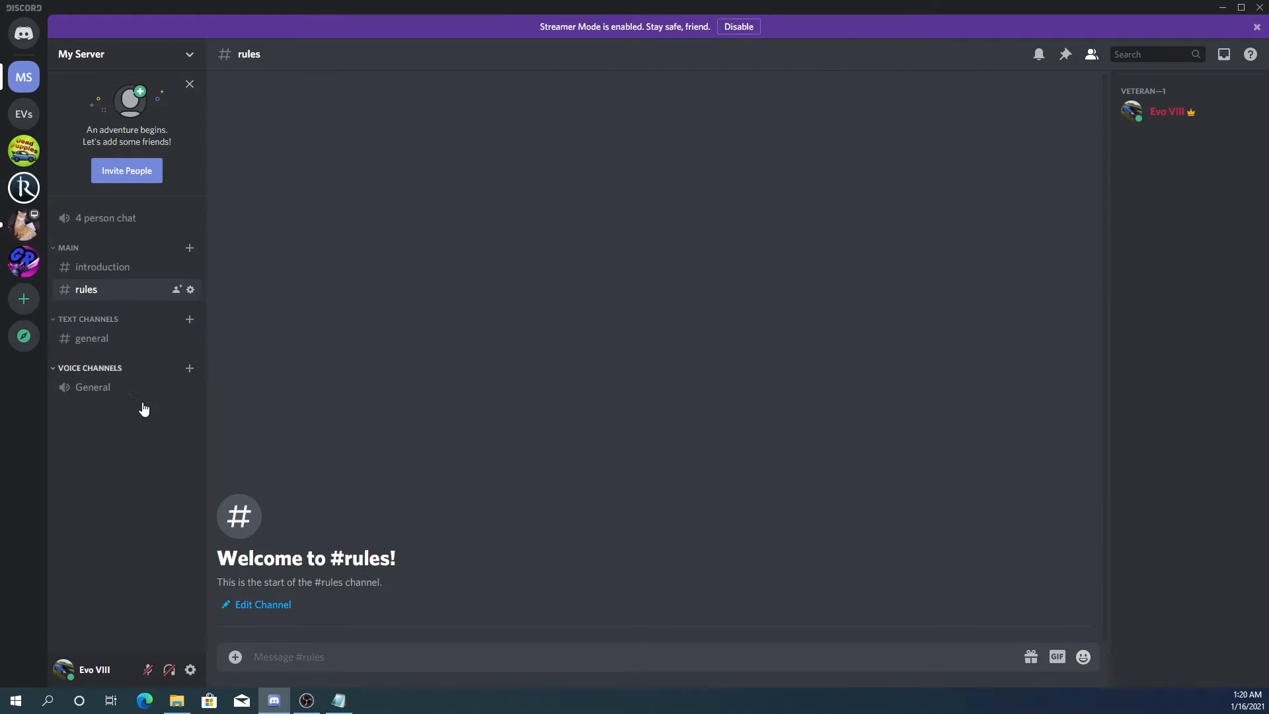
{"action": "left_click_drag", "start_coordinate": [93, 218], "coordinate": [153, 442]}
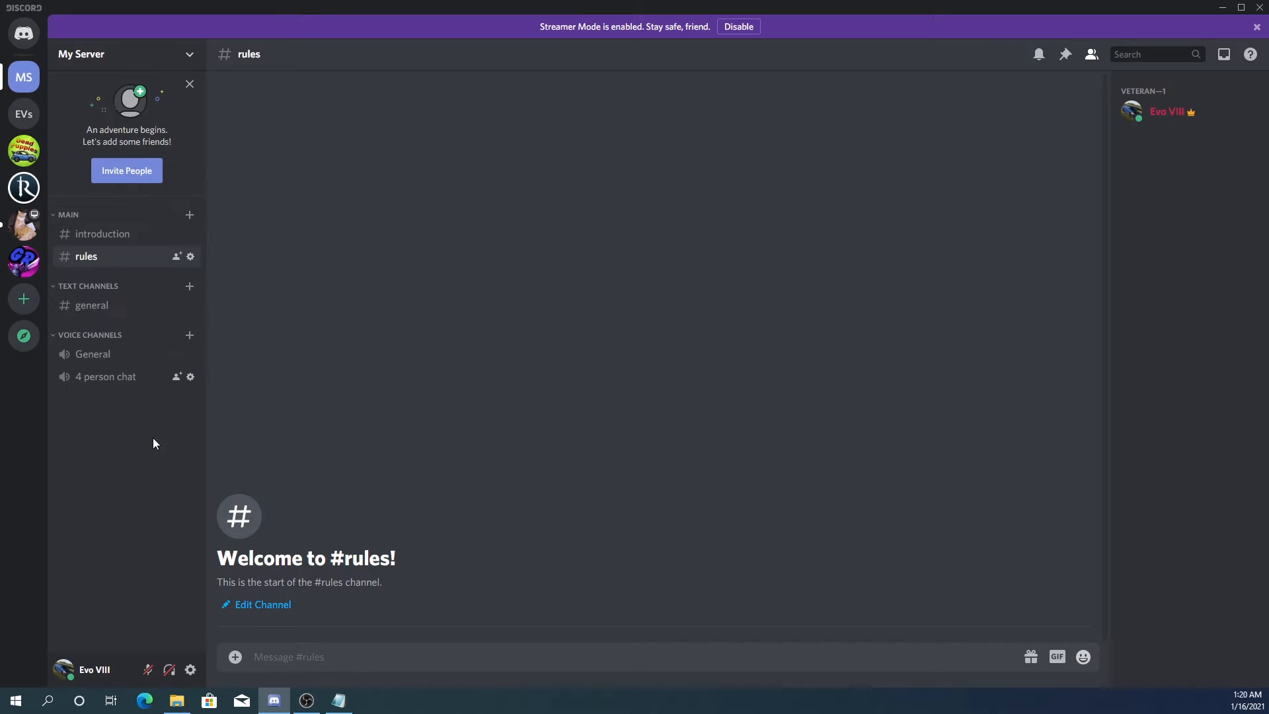
Limit the 4 person chat voice channel to 4 users, save the change and look through the channel's permissions
{"action": "left_click", "coordinate": [190, 377]}
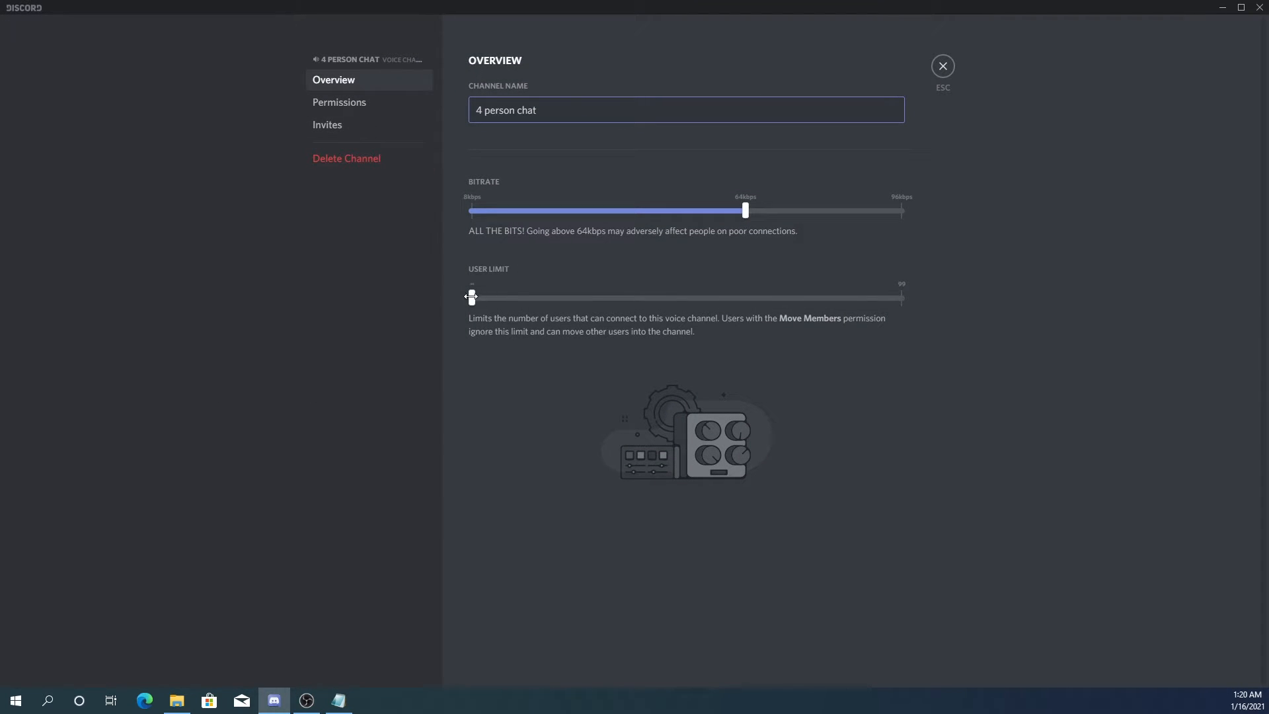
{"action": "left_click_drag", "start_coordinate": [472, 297], "coordinate": [489, 309]}
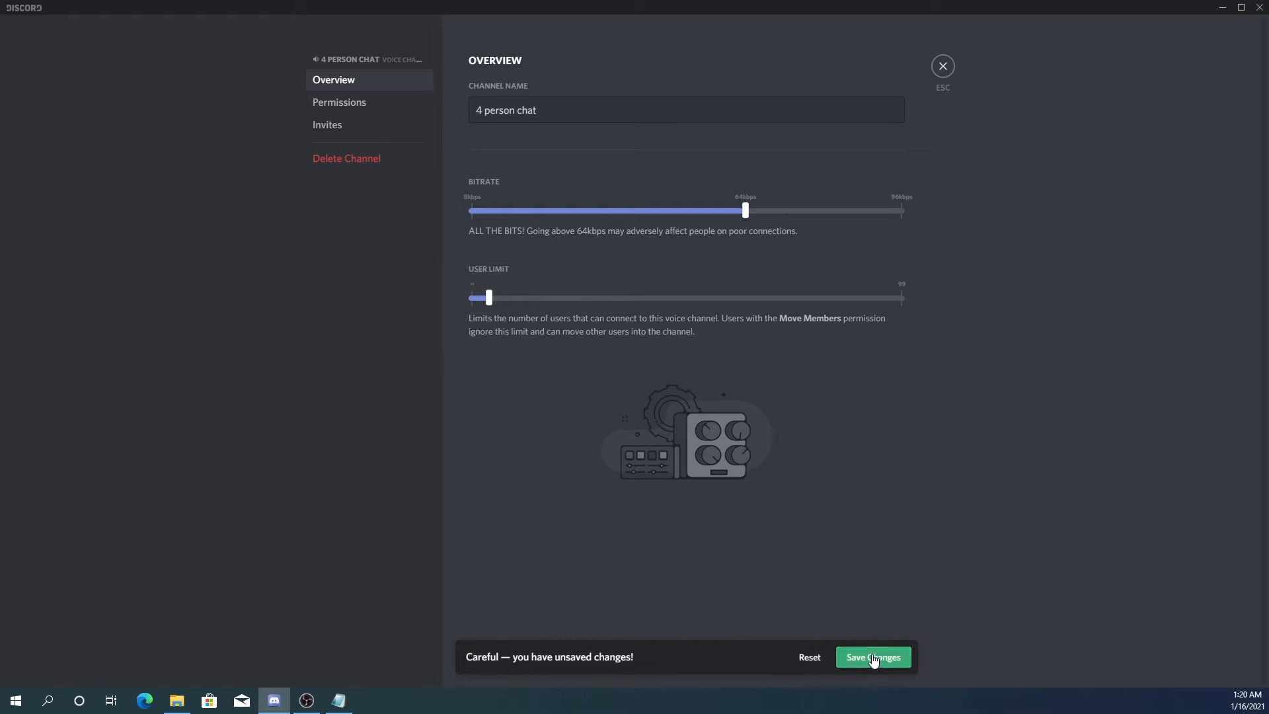
{"action": "left_click", "coordinate": [902, 657]}
{"action": "left_click", "coordinate": [314, 100]}
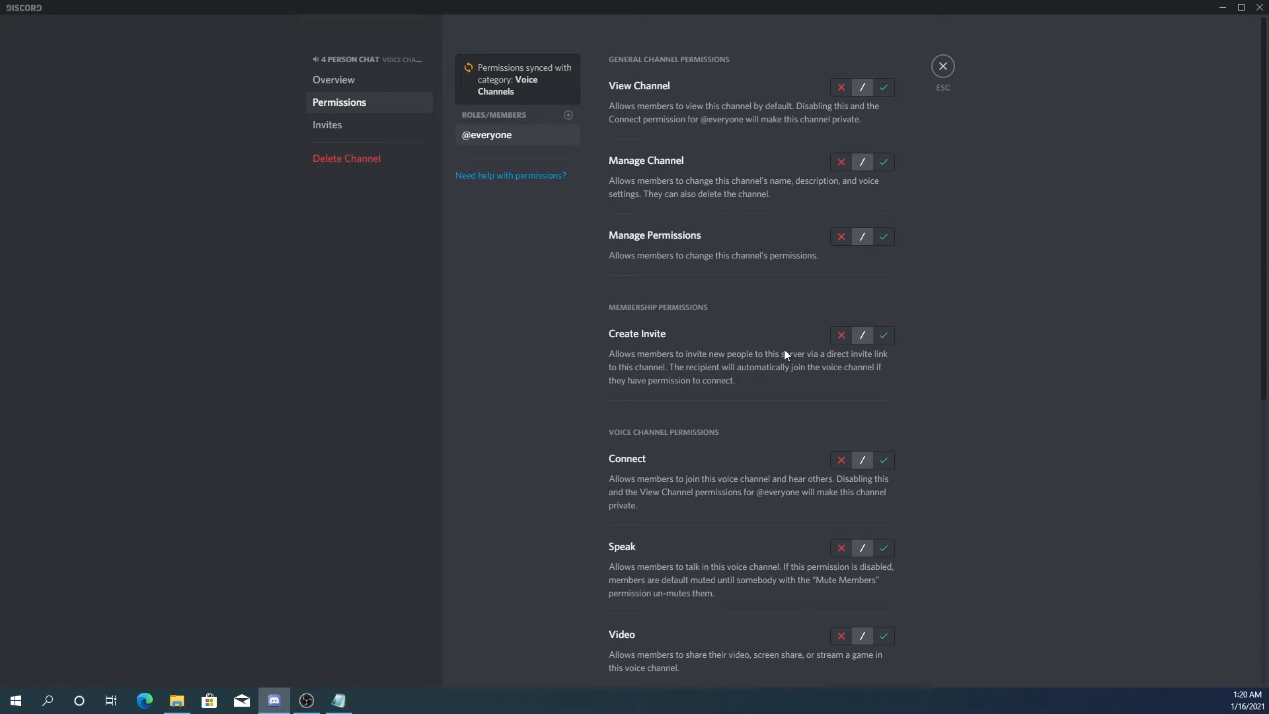
{"action": "scroll", "coordinate": [696, 534], "scroll_direction": "down", "scroll_amount": 8}
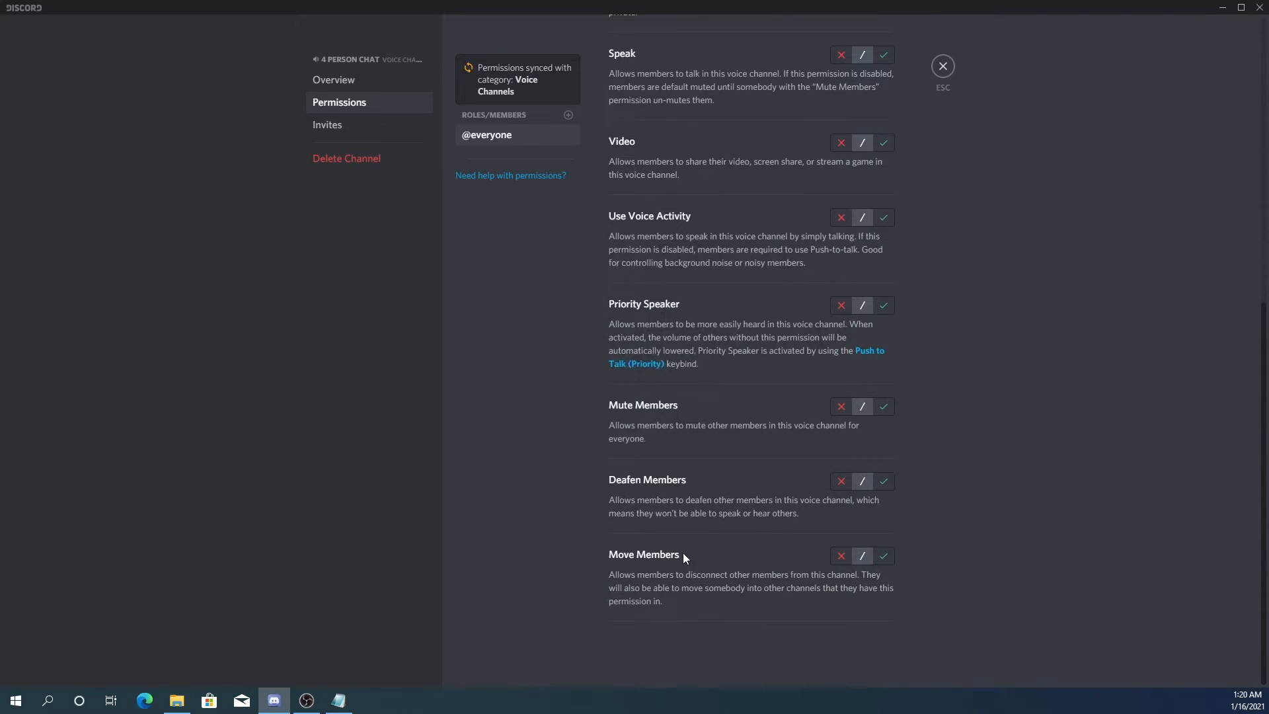
{"action": "scroll", "coordinate": [685, 554], "scroll_direction": "up", "scroll_amount": 8}
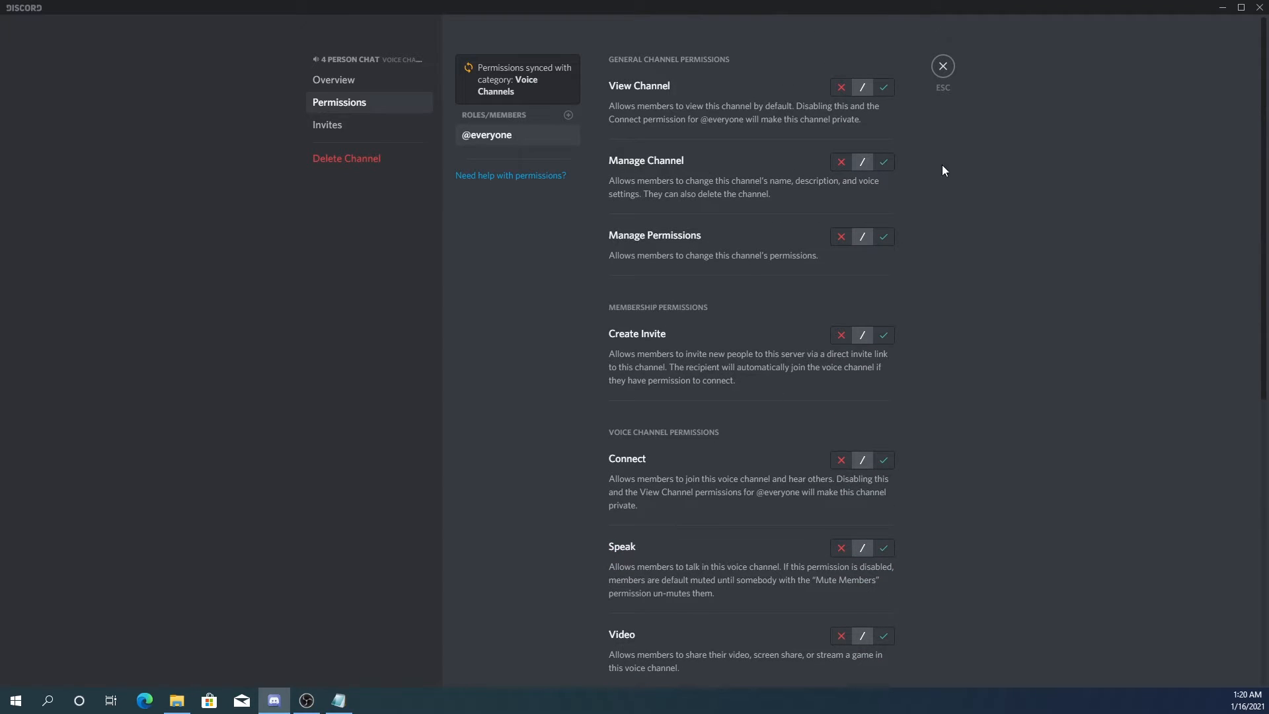
{"action": "left_click", "coordinate": [943, 67]}
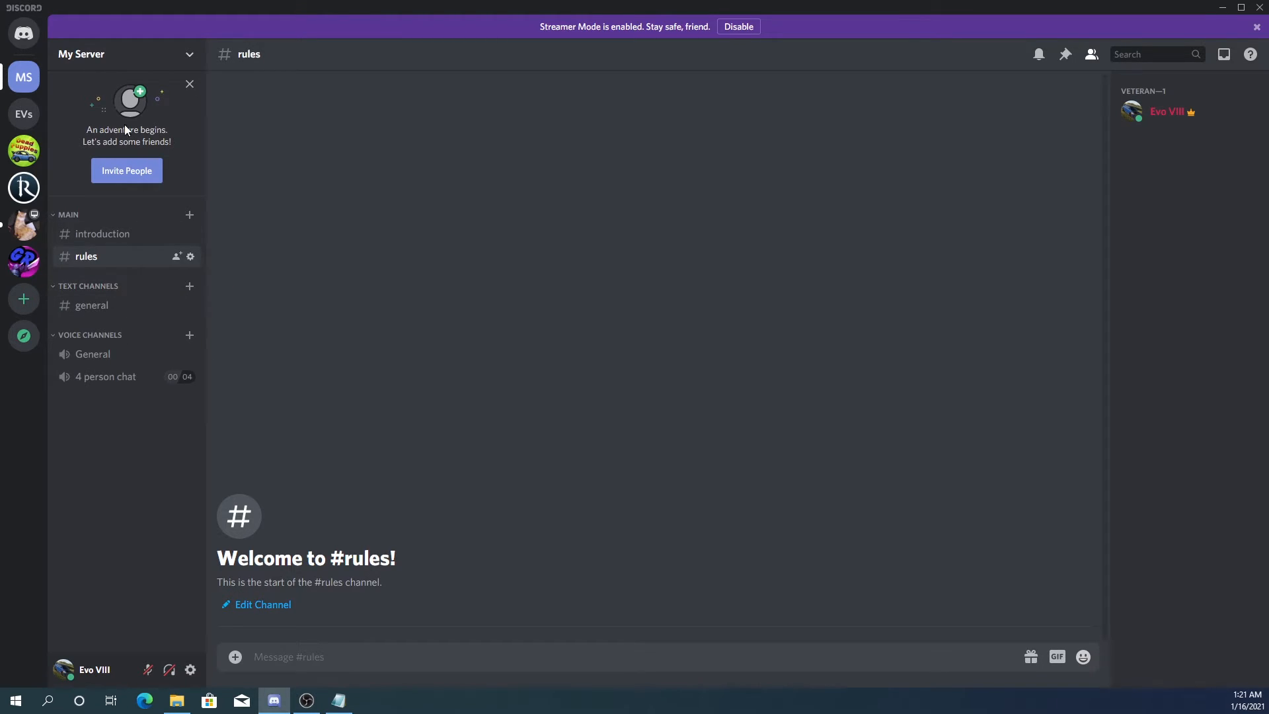
Create a non-private text channel named staff-chat and move it below general in the Text Channels category
{"action": "left_click", "coordinate": [156, 59]}
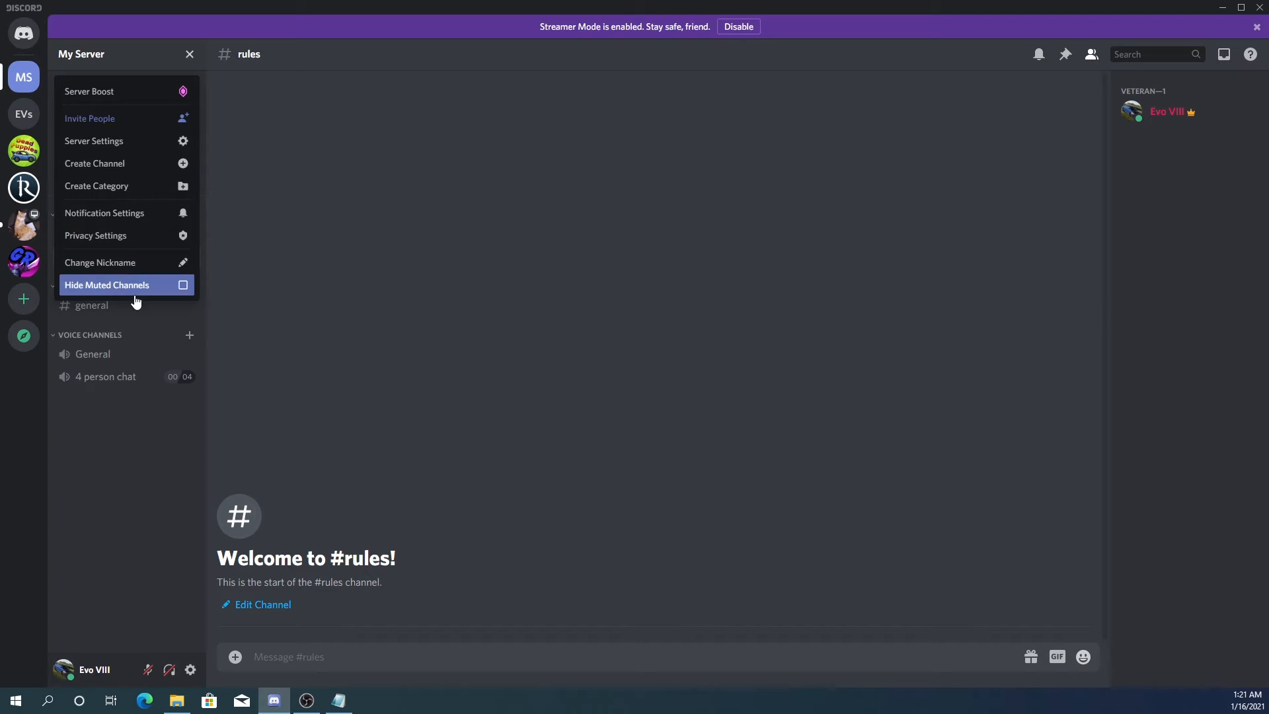
{"action": "left_click", "coordinate": [137, 170]}
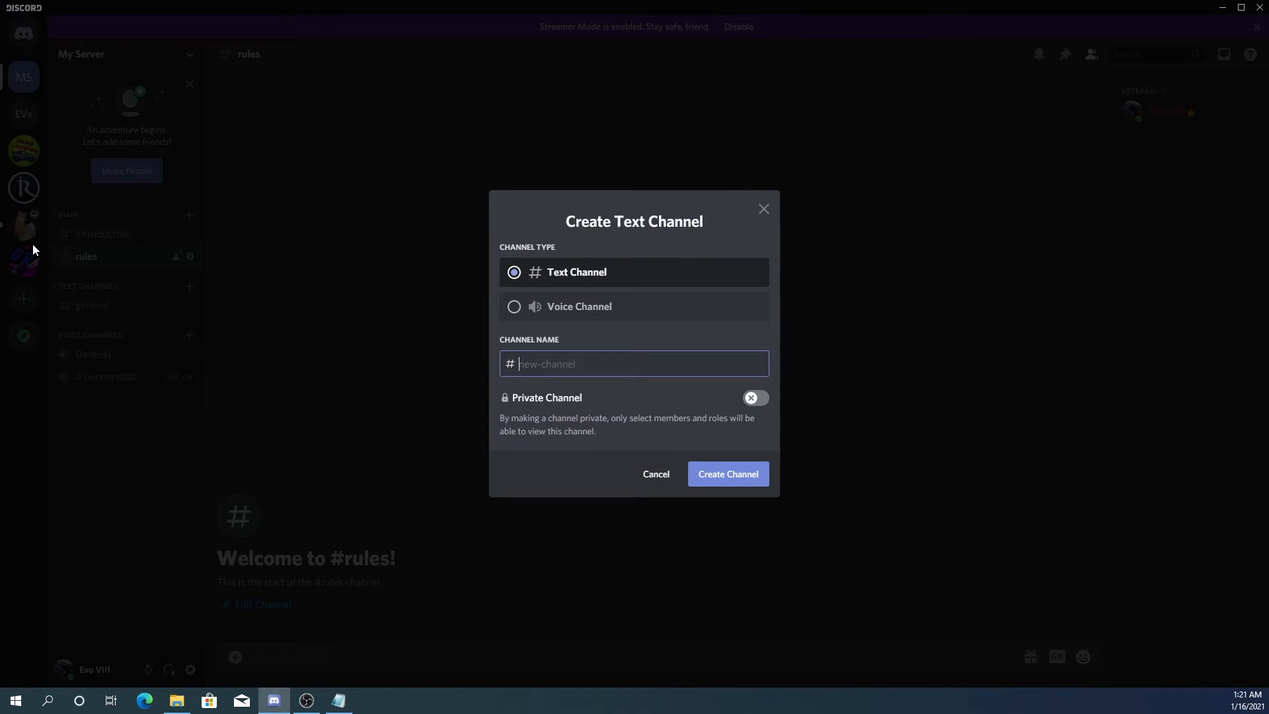
{"action": "type", "text": "staff-chat"}
{"action": "left_click", "coordinate": [719, 481]}
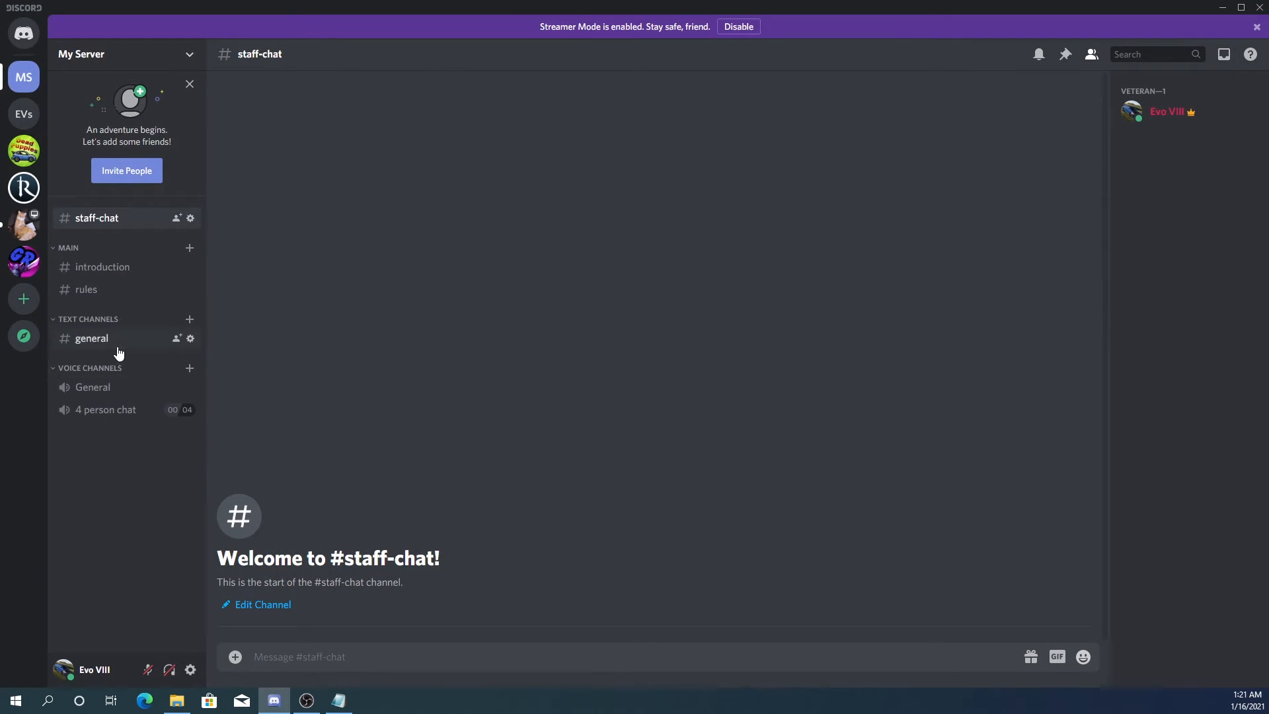
{"action": "left_click_drag", "start_coordinate": [112, 220], "coordinate": [123, 345]}
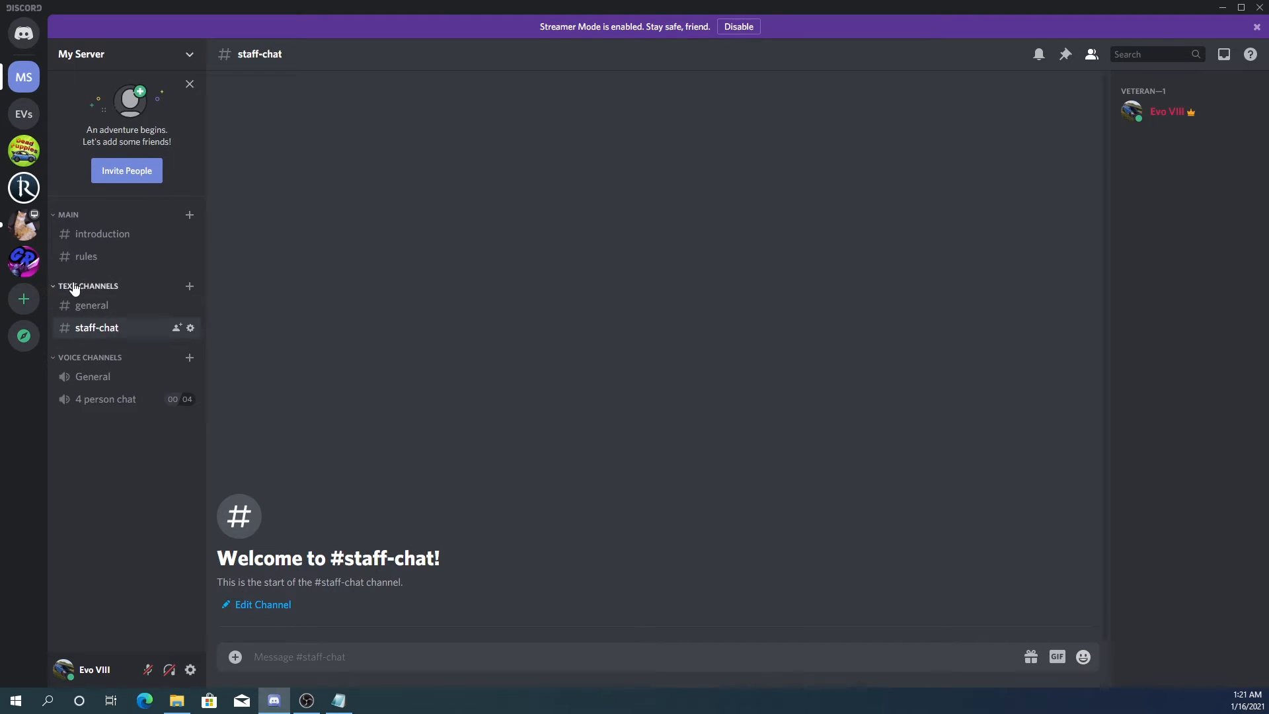
Add the Veteran role to staff-chat's permissions, allowing View Channel and Manage Channel and denying Manage Permissions
{"action": "left_click", "coordinate": [191, 328]}
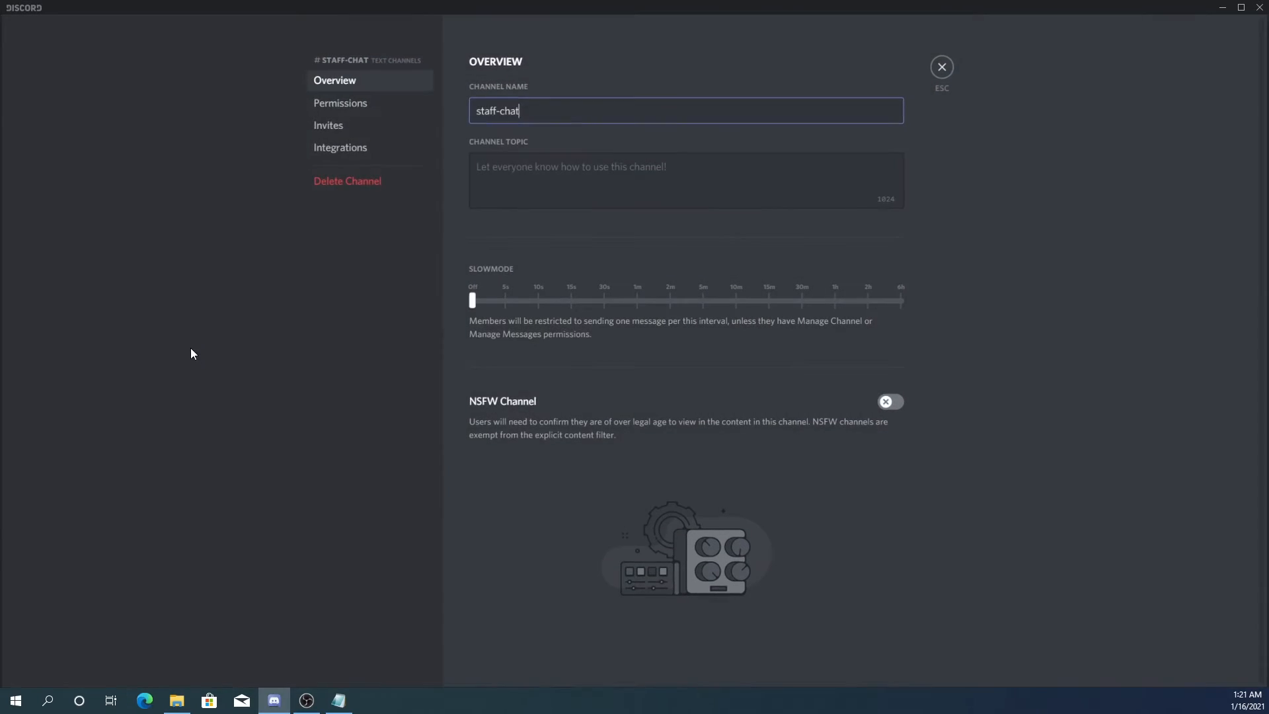
{"action": "left_click", "coordinate": [360, 104]}
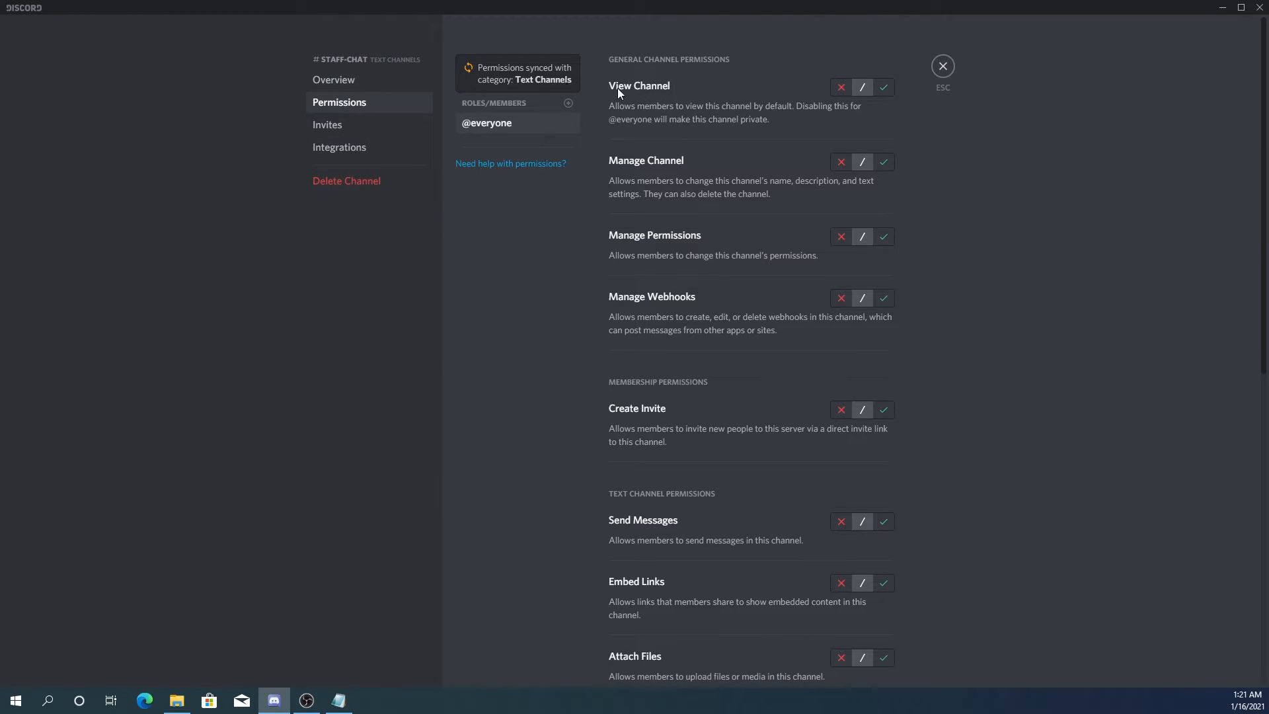
{"action": "left_click", "coordinate": [566, 104]}
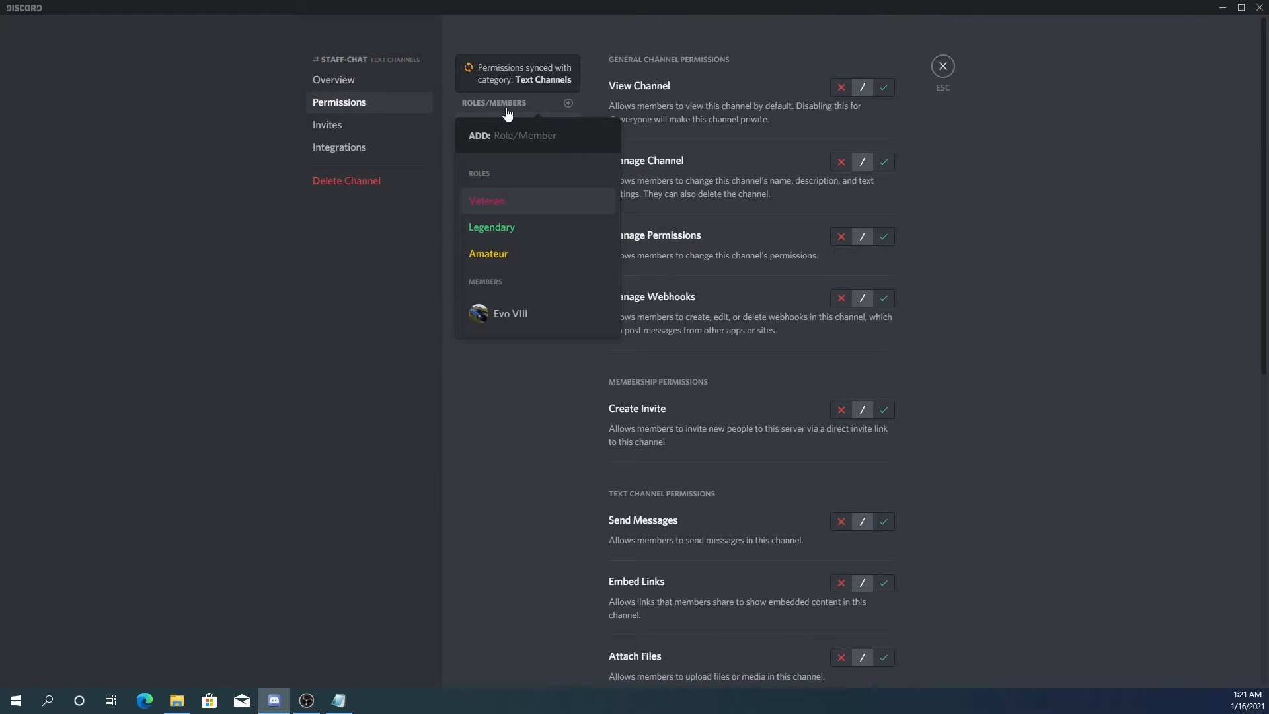
{"action": "left_click", "coordinate": [518, 205]}
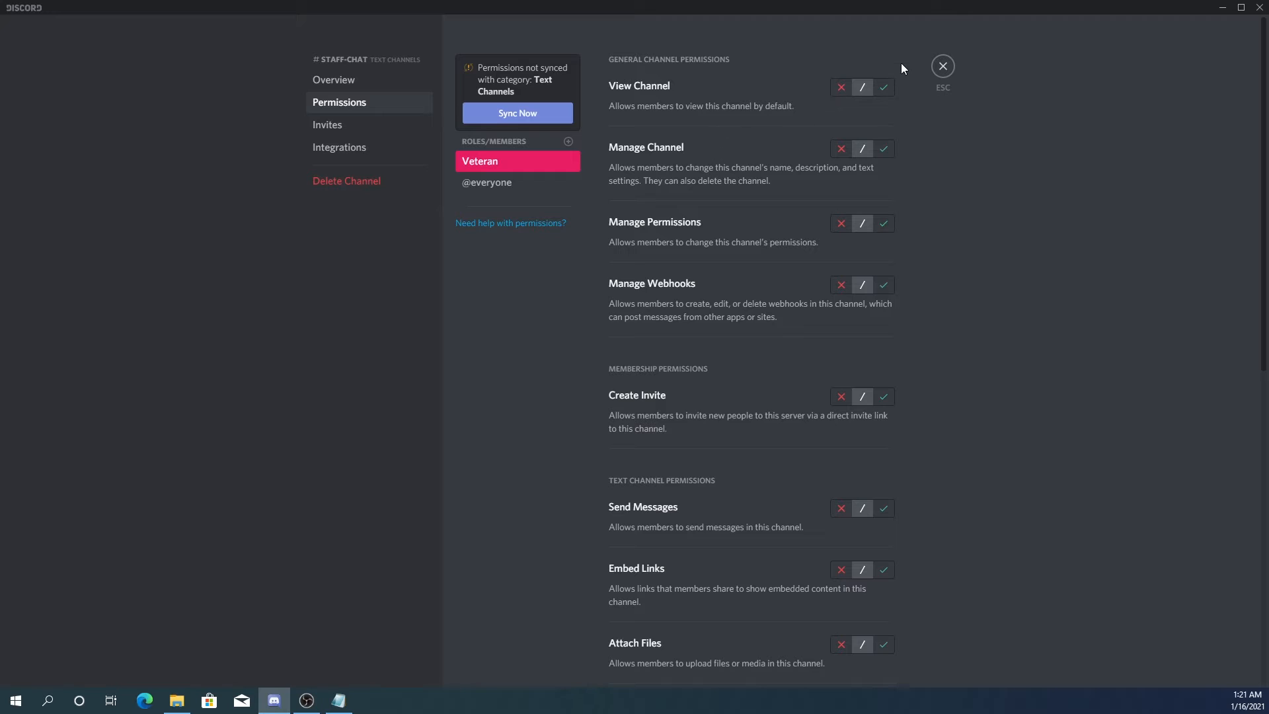
{"action": "left_click", "coordinate": [886, 87]}
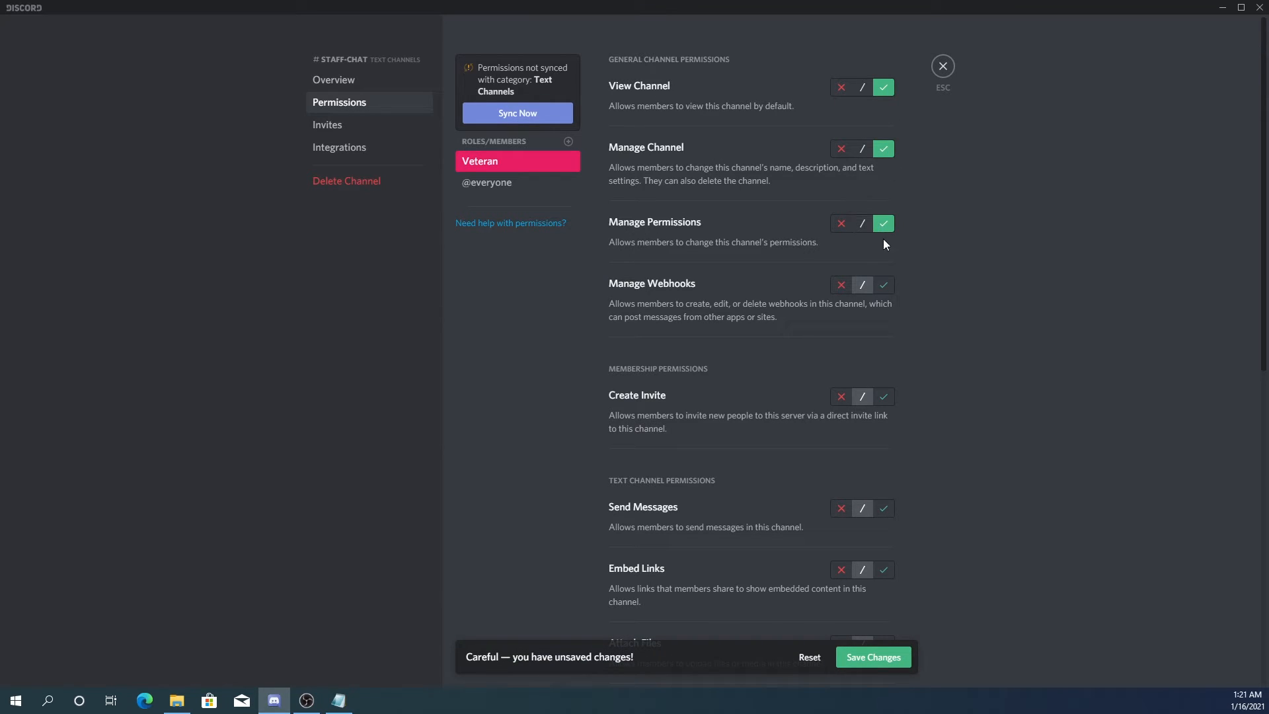
{"action": "left_click", "coordinate": [841, 225]}
Allow Veteran to Send Messages, Embed Links, Attach Files, Add Reactions and Read Message History in staff-chat, and save the changes
{"action": "scroll", "coordinate": [739, 354], "scroll_direction": "down", "scroll_amount": 2}
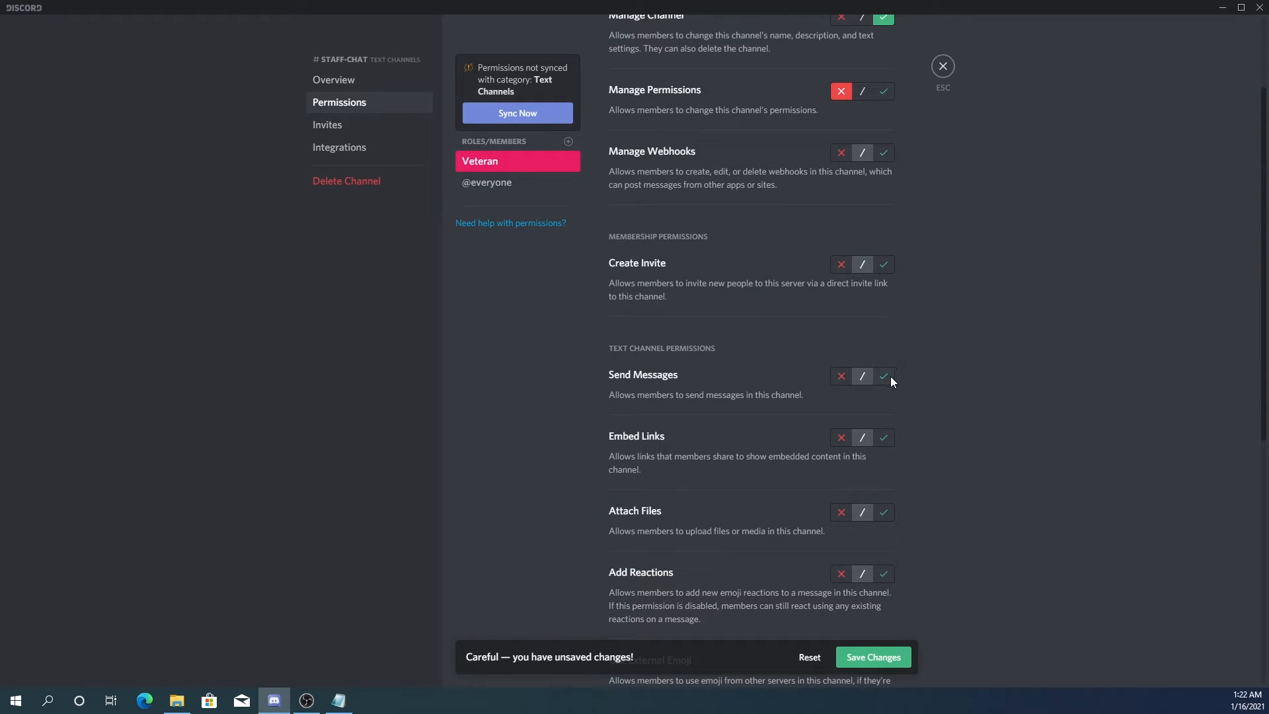
{"action": "left_click", "coordinate": [883, 512]}
{"action": "scroll", "coordinate": [876, 506], "scroll_direction": "down", "scroll_amount": 4}
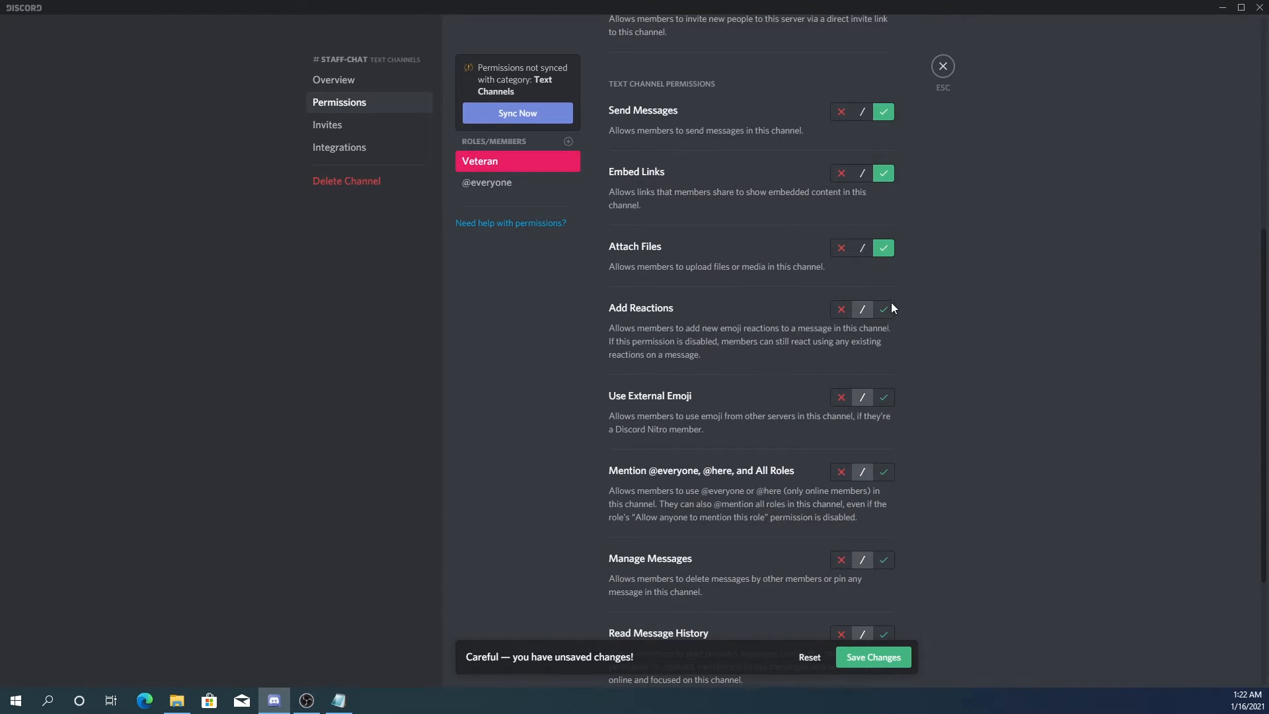
{"action": "left_click", "coordinate": [890, 307]}
{"action": "scroll", "coordinate": [740, 483], "scroll_direction": "down", "scroll_amount": 3}
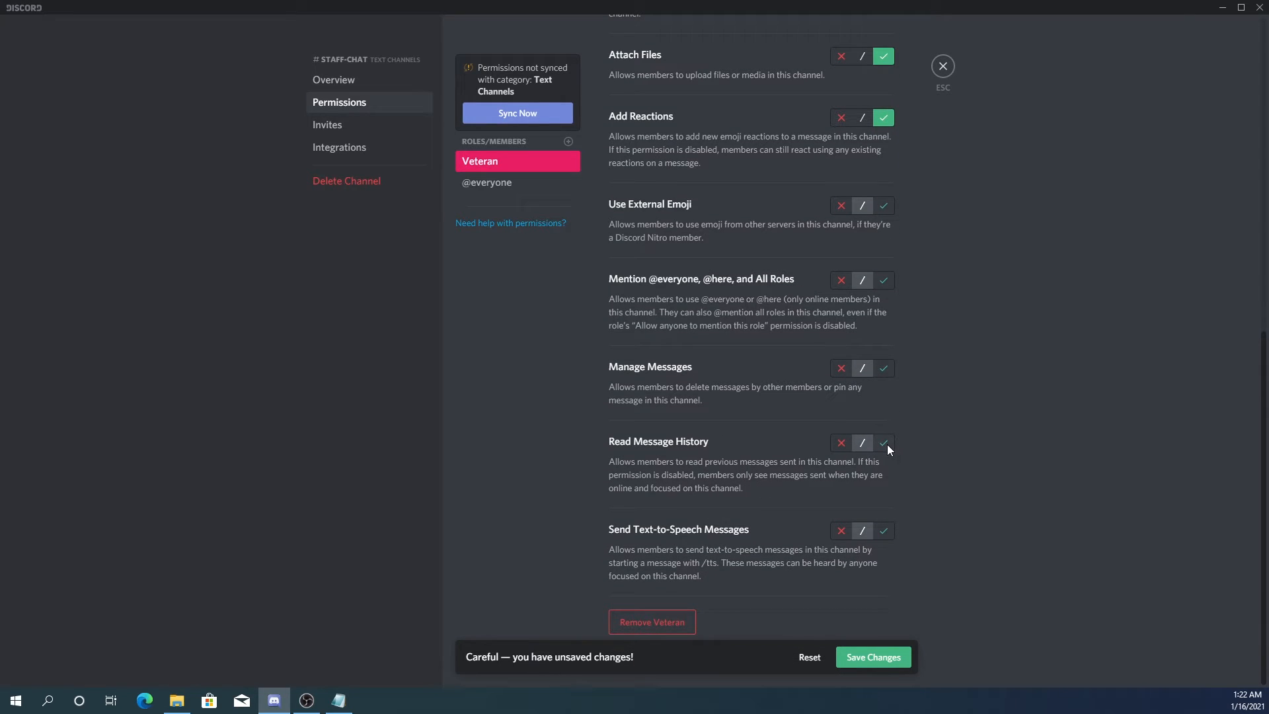
{"action": "left_click", "coordinate": [871, 657]}
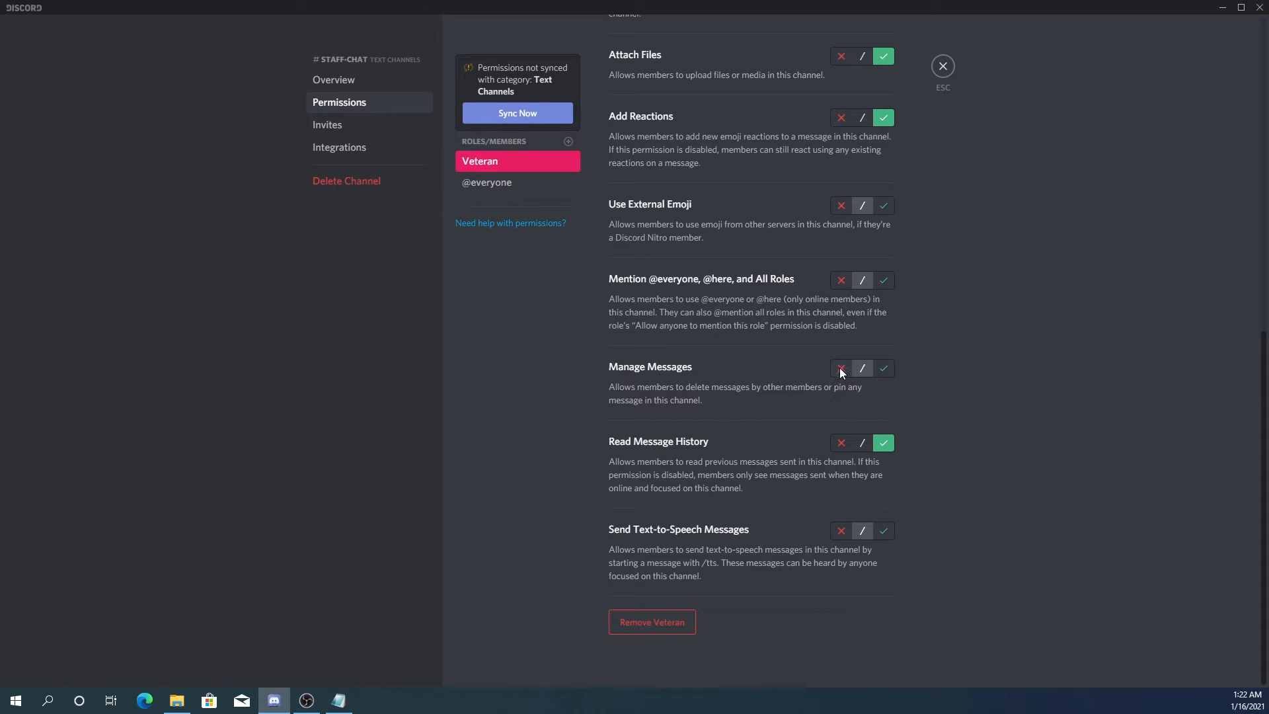
{"action": "scroll", "coordinate": [858, 374], "scroll_direction": "up", "scroll_amount": 9}
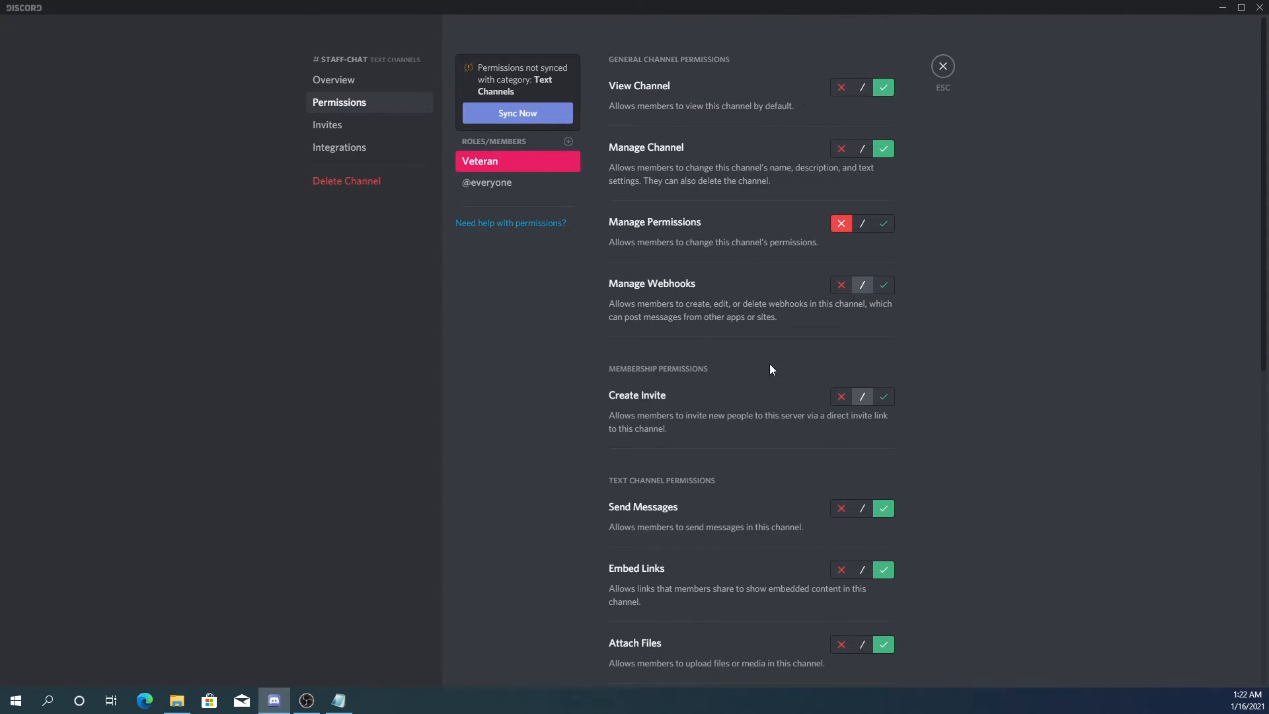
{"action": "left_click", "coordinate": [501, 188]}
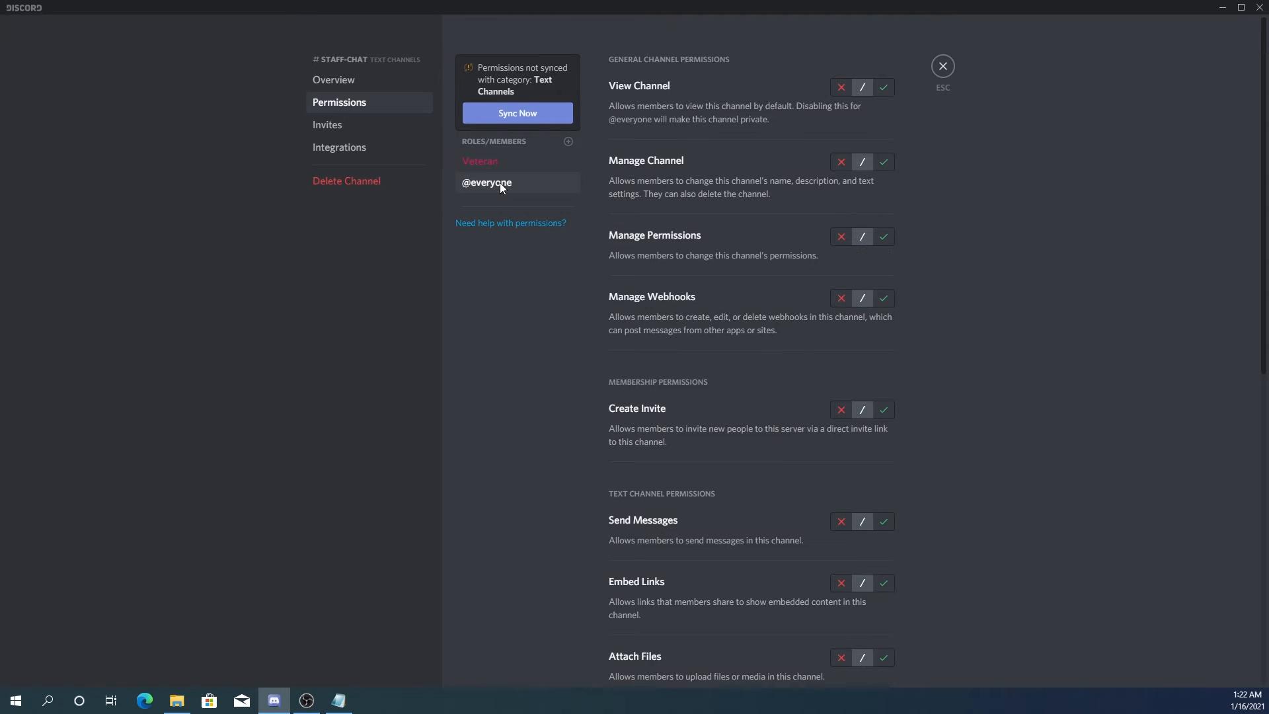
{"action": "left_click", "coordinate": [838, 91]}
{"action": "left_click", "coordinate": [842, 161]}
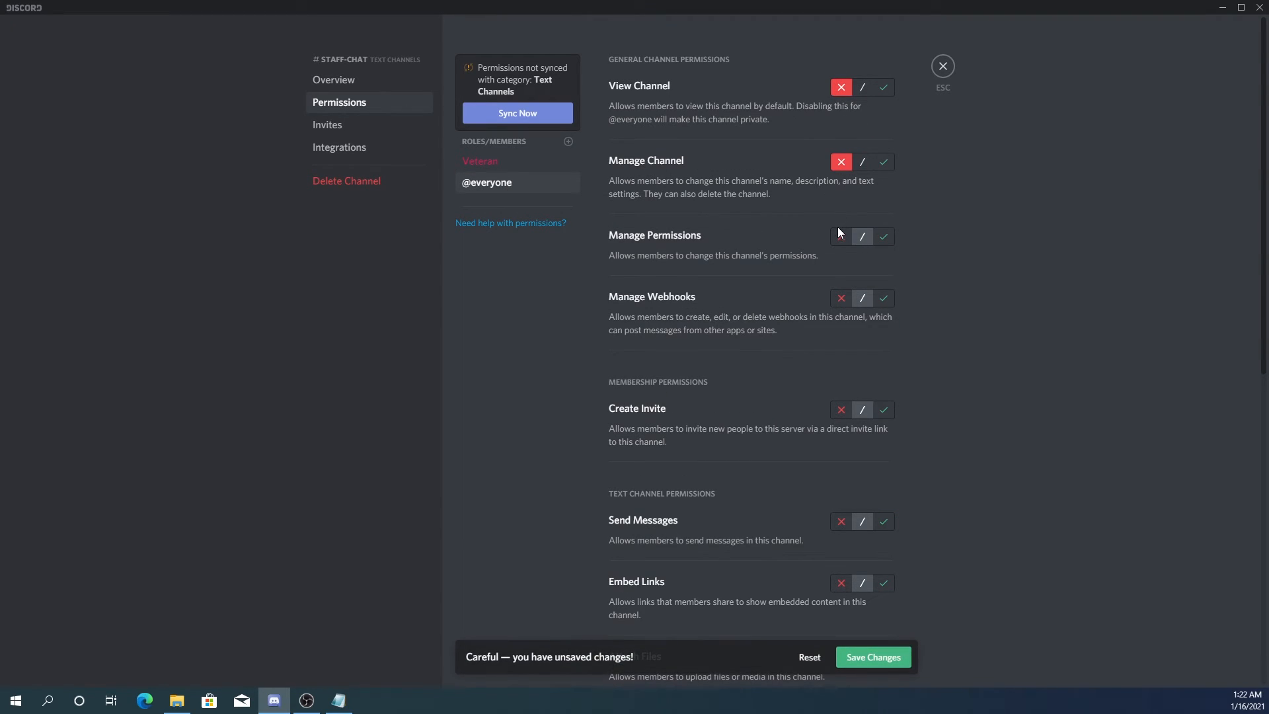
{"action": "left_click", "coordinate": [842, 297]}
{"action": "scroll", "coordinate": [833, 284], "scroll_direction": "down", "scroll_amount": 3}
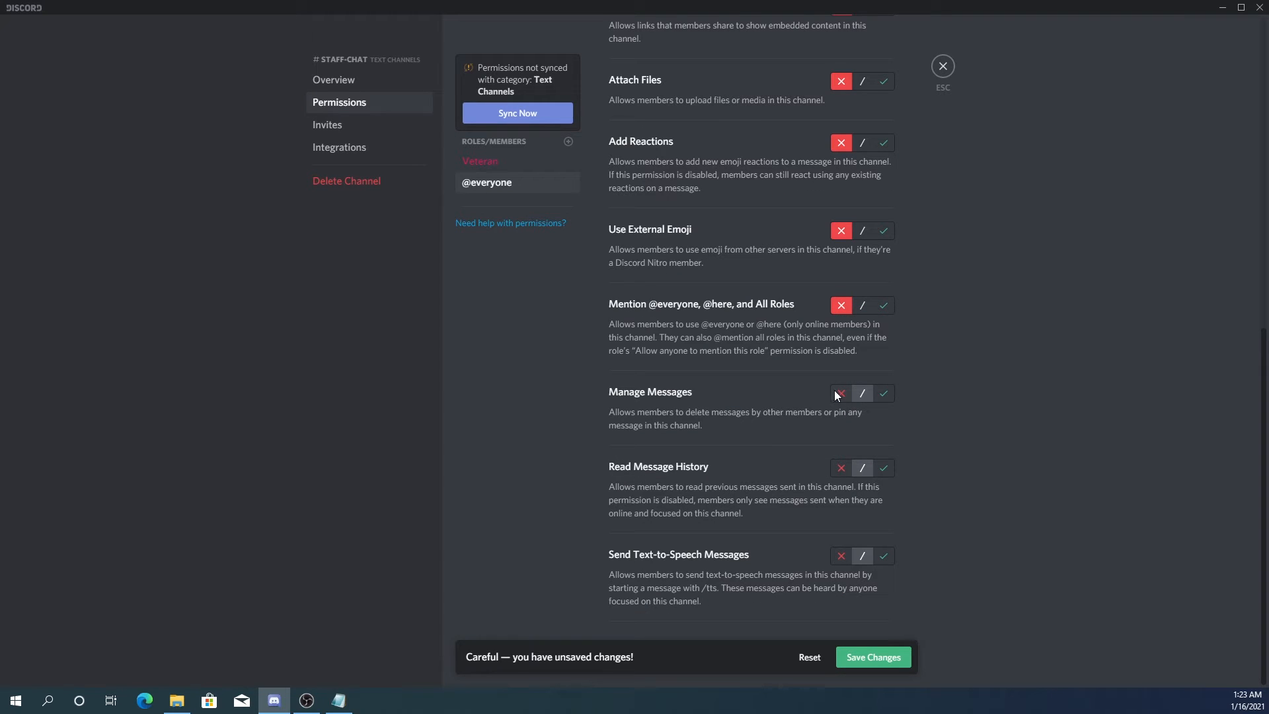
{"action": "left_click", "coordinate": [841, 393]}
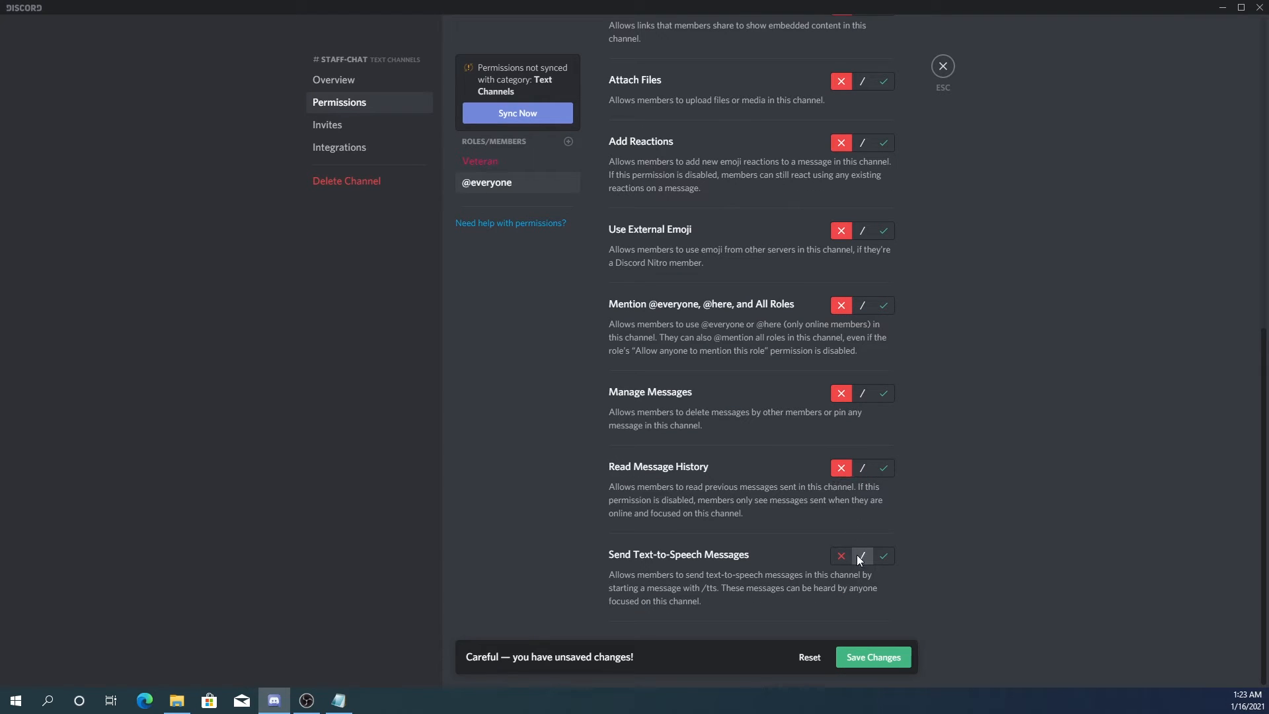
{"action": "left_click", "coordinate": [862, 657]}
{"action": "scroll", "coordinate": [760, 371], "scroll_direction": "up", "scroll_amount": 9}
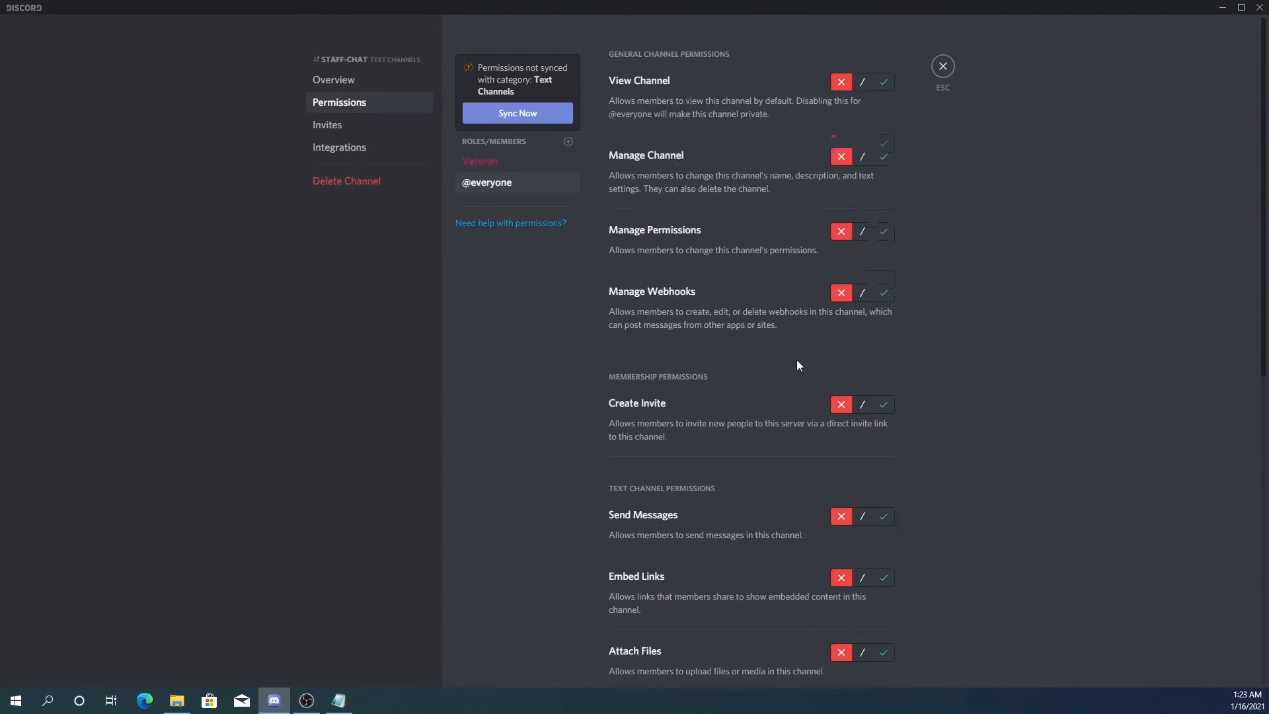
{"action": "left_click", "coordinate": [489, 145]}
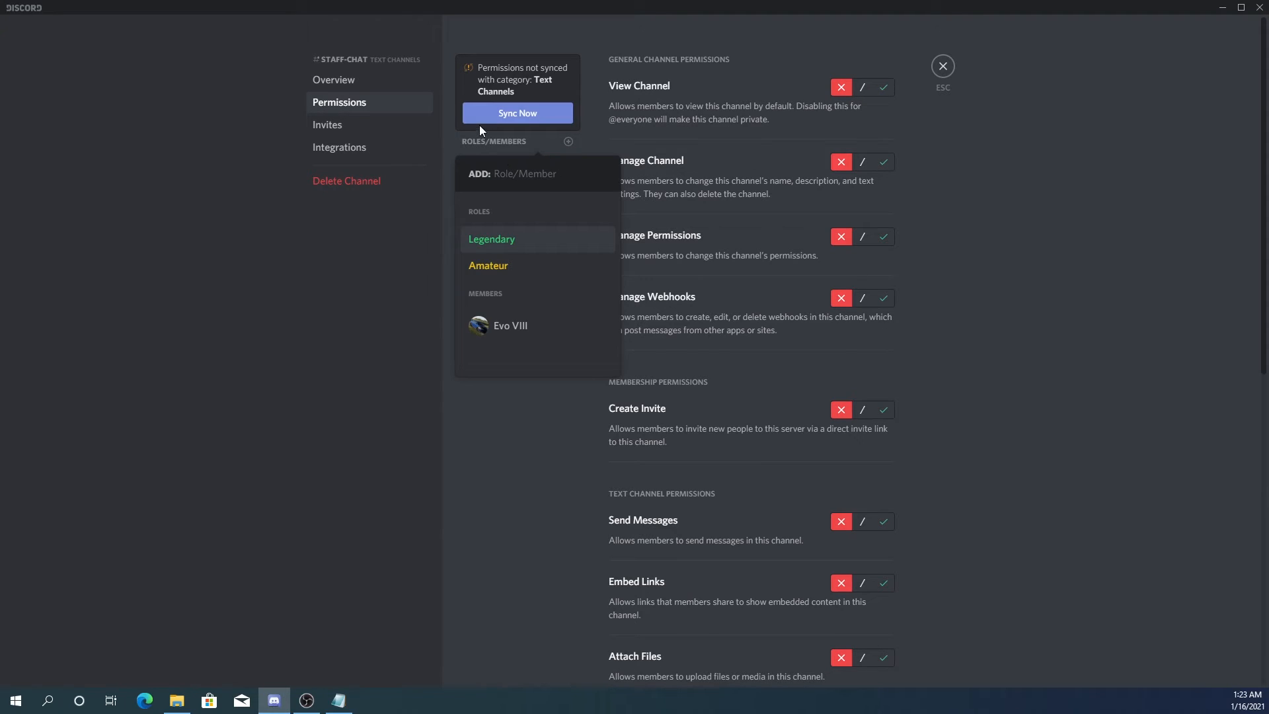
{"action": "left_click", "coordinate": [489, 134]}
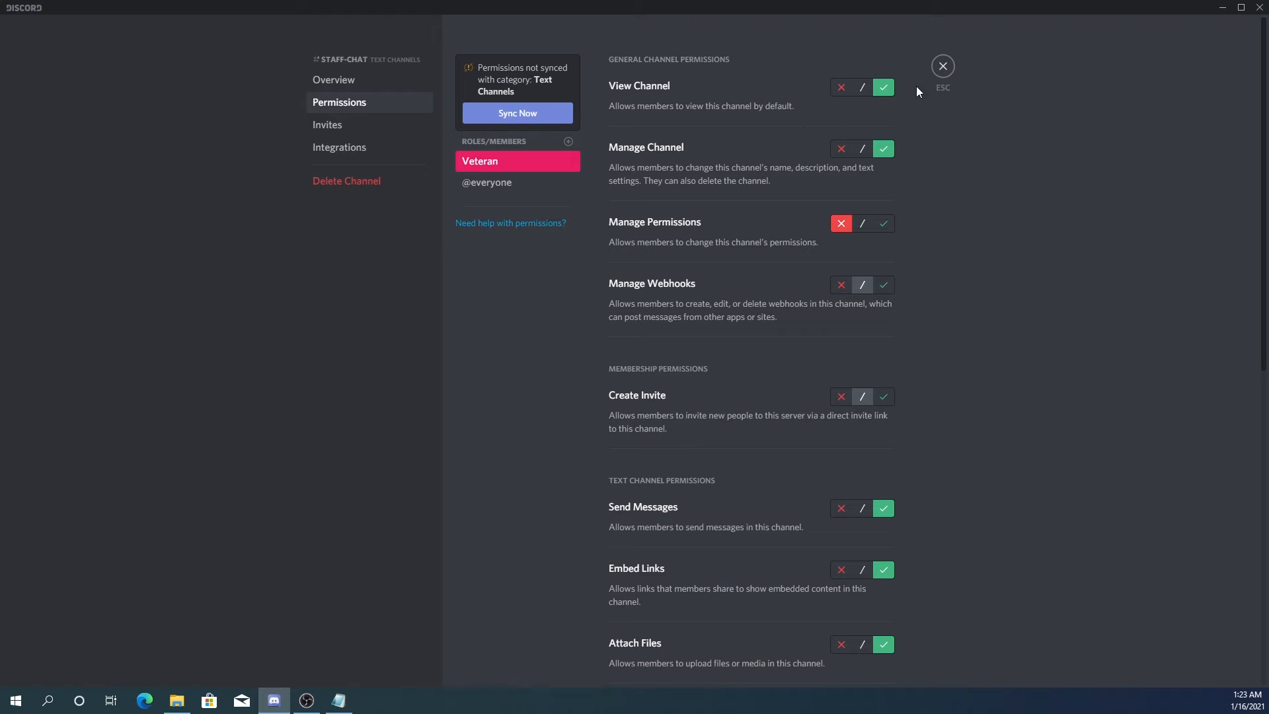
{"action": "left_click", "coordinate": [943, 68]}
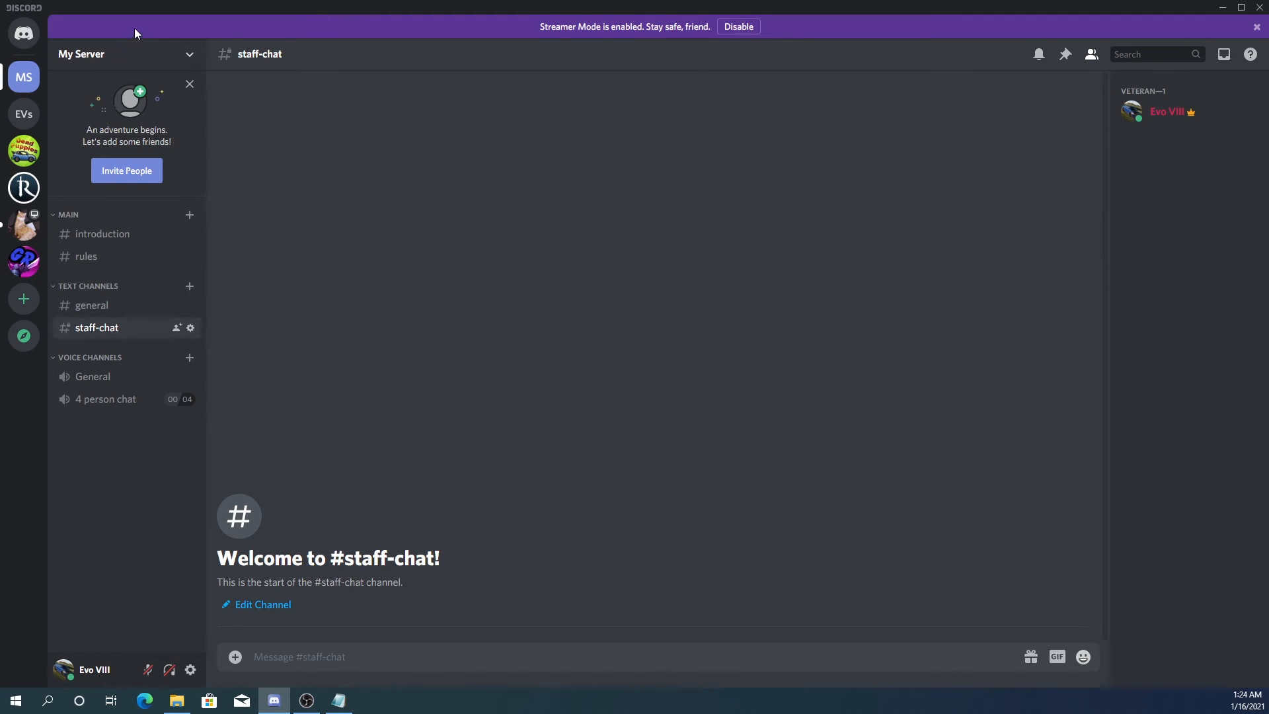
{"action": "left_click", "coordinate": [142, 55]}
{"action": "left_click", "coordinate": [608, 384]}
{"action": "left_click", "coordinate": [141, 57]}
{"action": "left_click", "coordinate": [134, 141]}
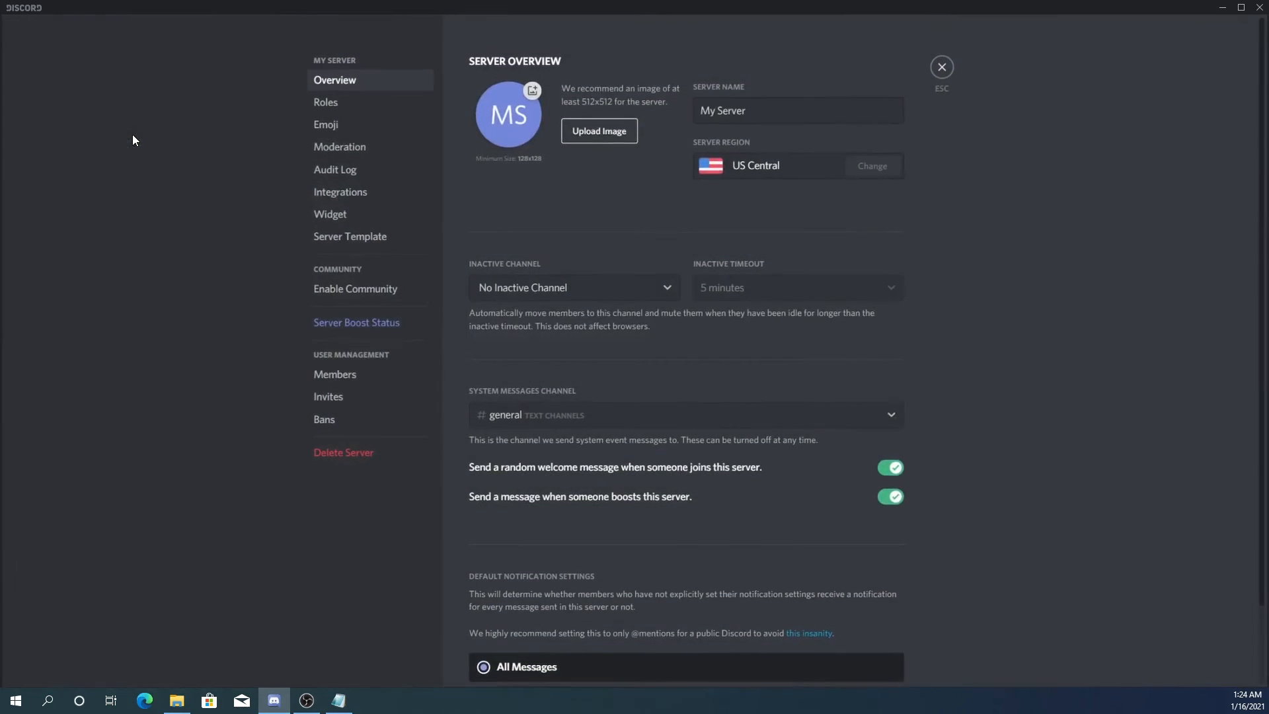
{"action": "left_click", "coordinate": [325, 103]}
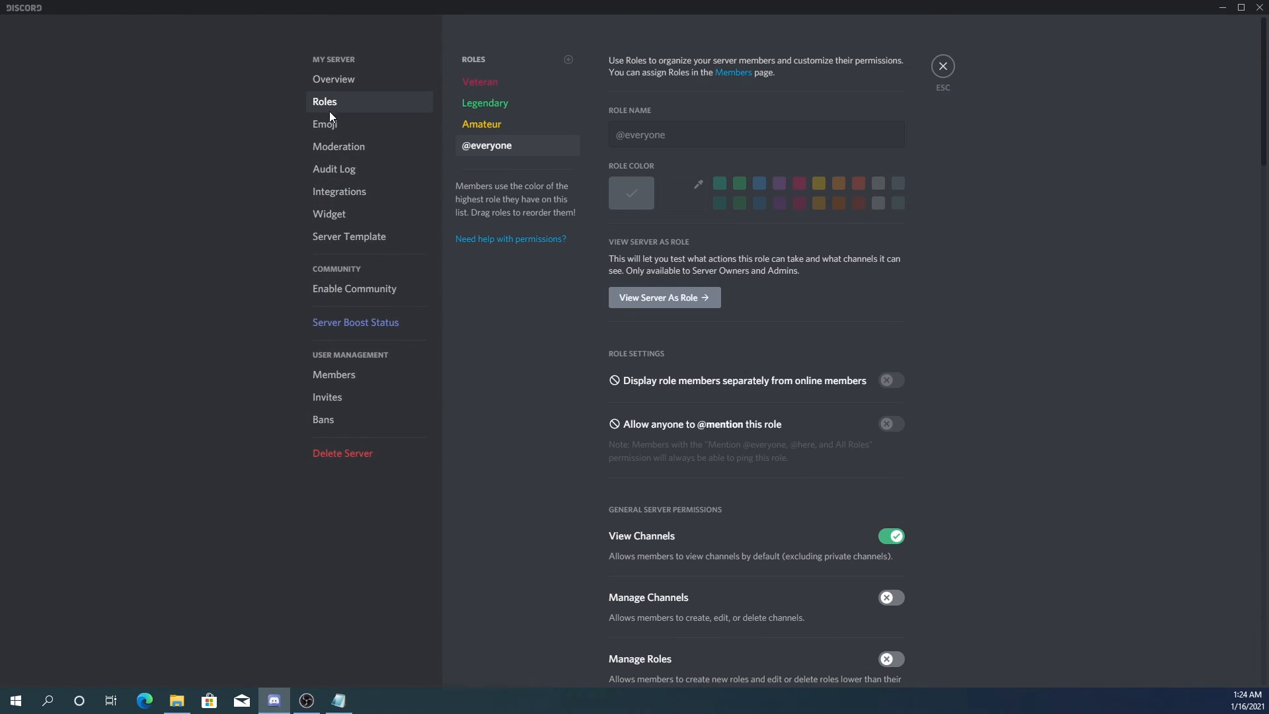
{"action": "left_click", "coordinate": [702, 300]}
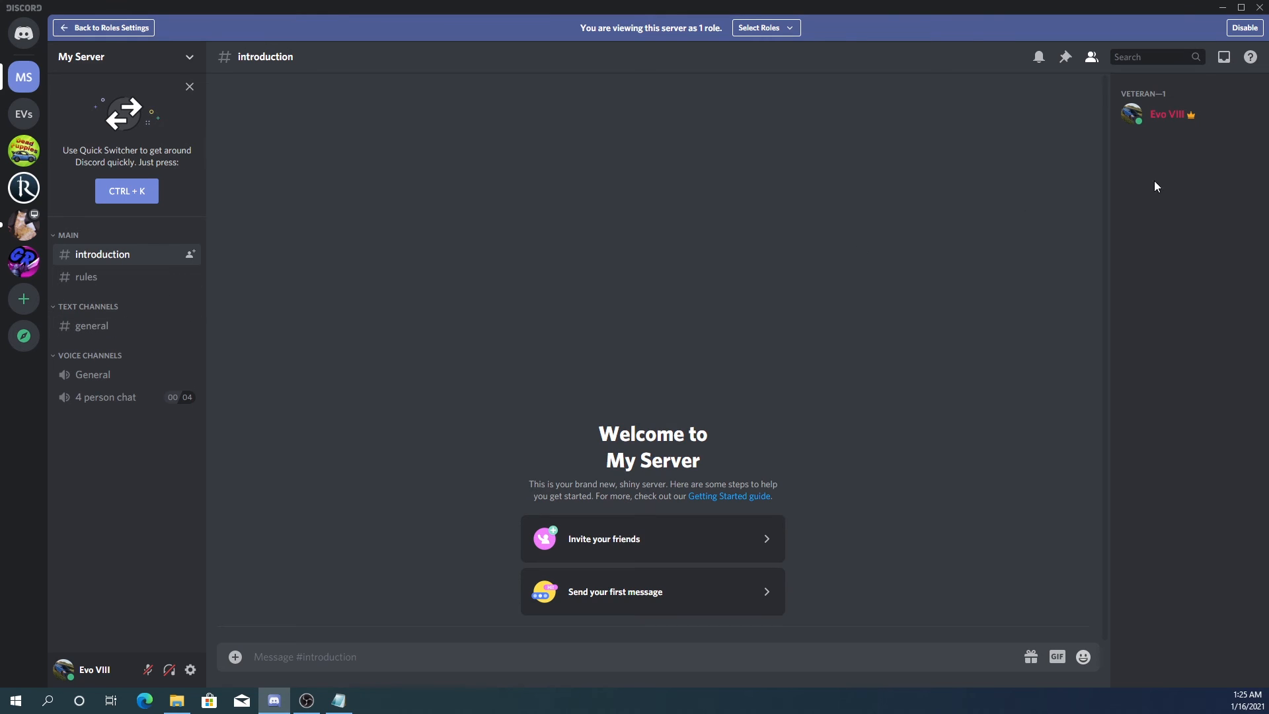
{"action": "left_click", "coordinate": [1167, 131]}
{"action": "key", "text": "Escape"}
Add the Amateur, Legendary and Veteran roles to the preview one by one to compare channel visibility, and clear them again
{"action": "left_click", "coordinate": [785, 31]}
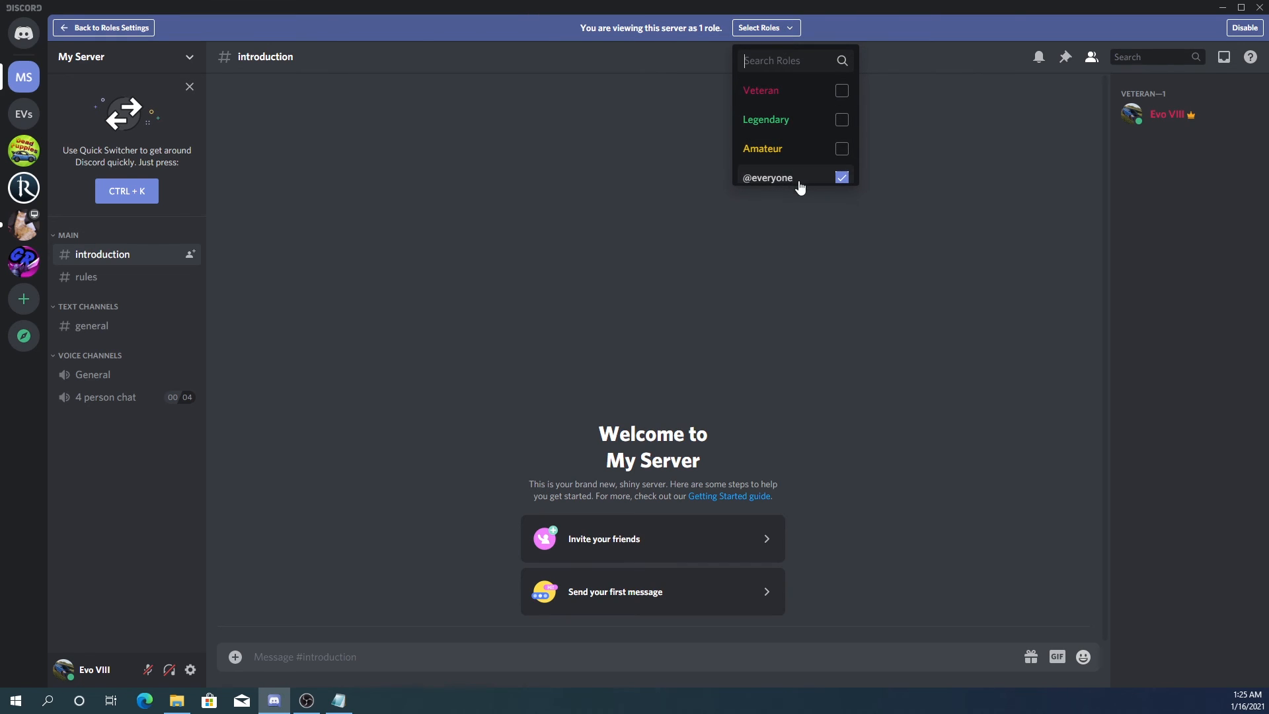
{"action": "left_click", "coordinate": [785, 153]}
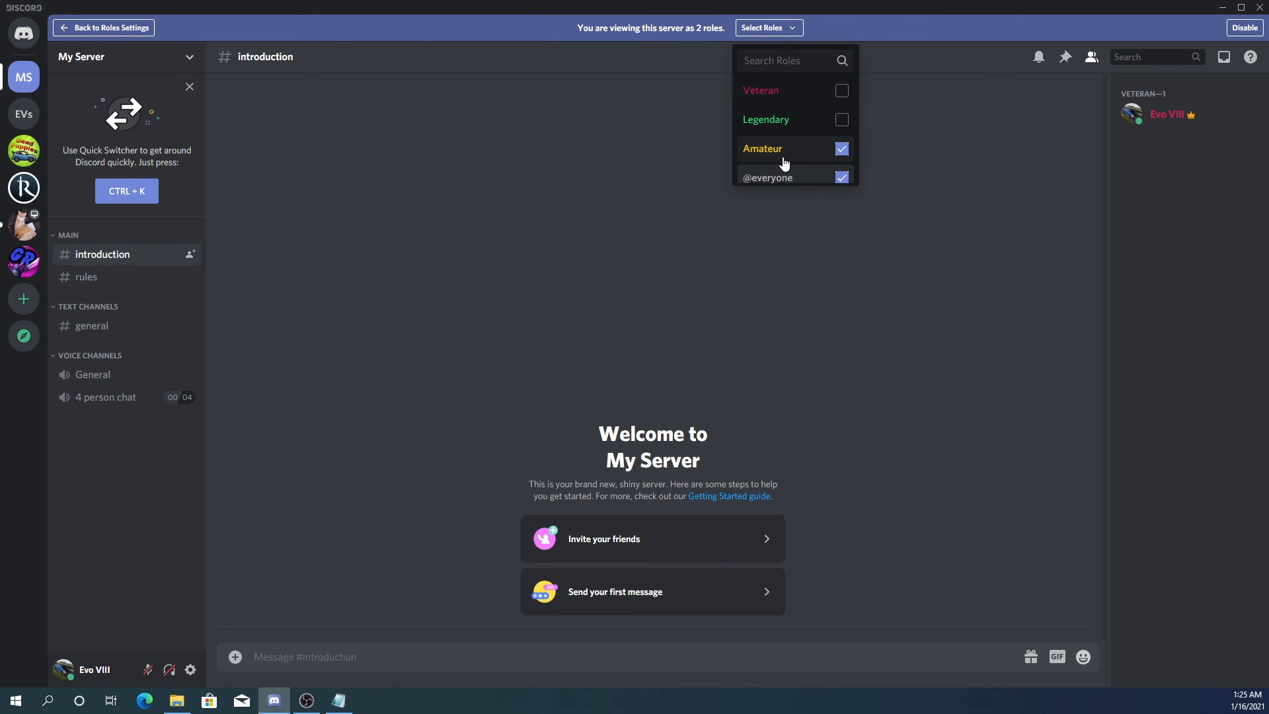
{"action": "left_click", "coordinate": [785, 132]}
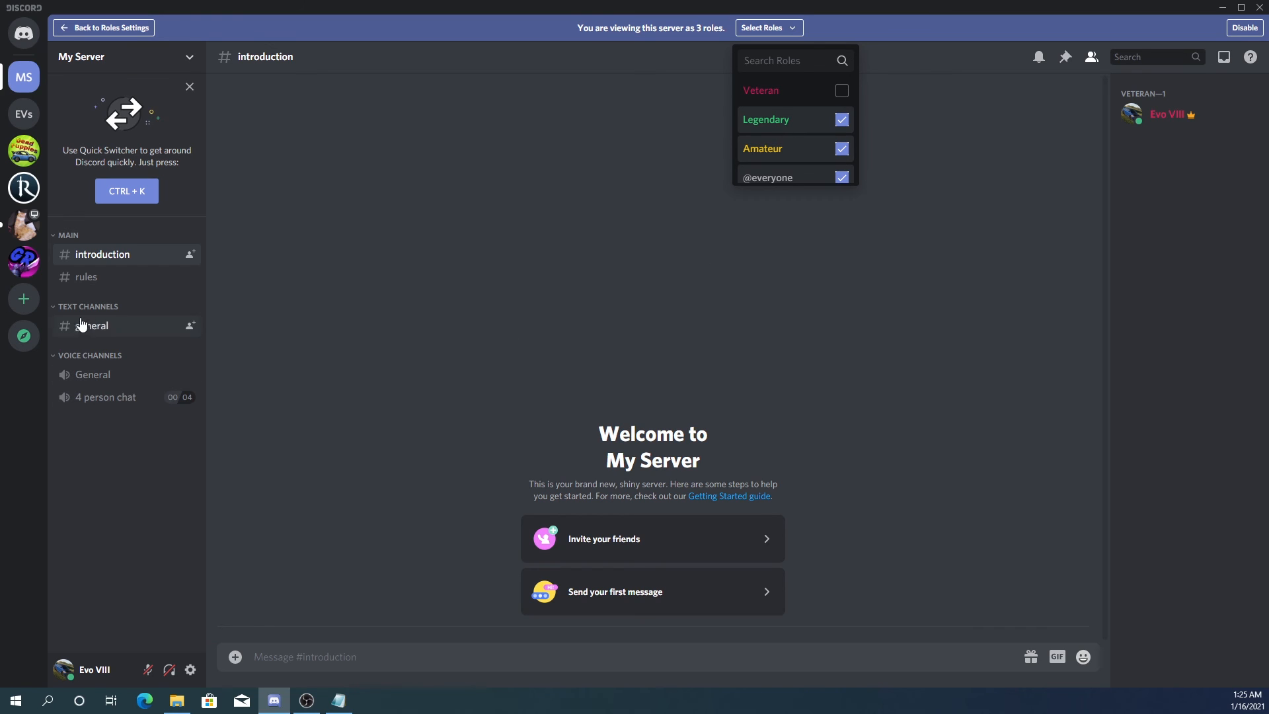
{"action": "left_click", "coordinate": [761, 91]}
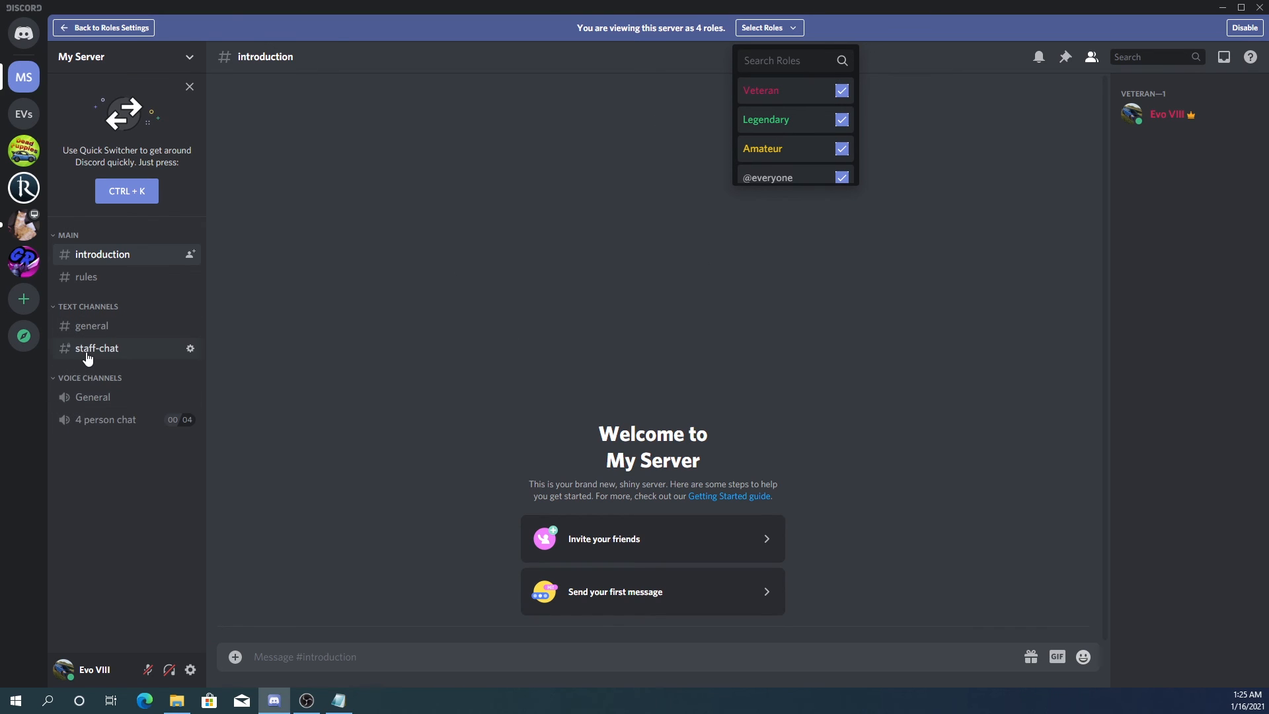
{"action": "left_click", "coordinate": [760, 92]}
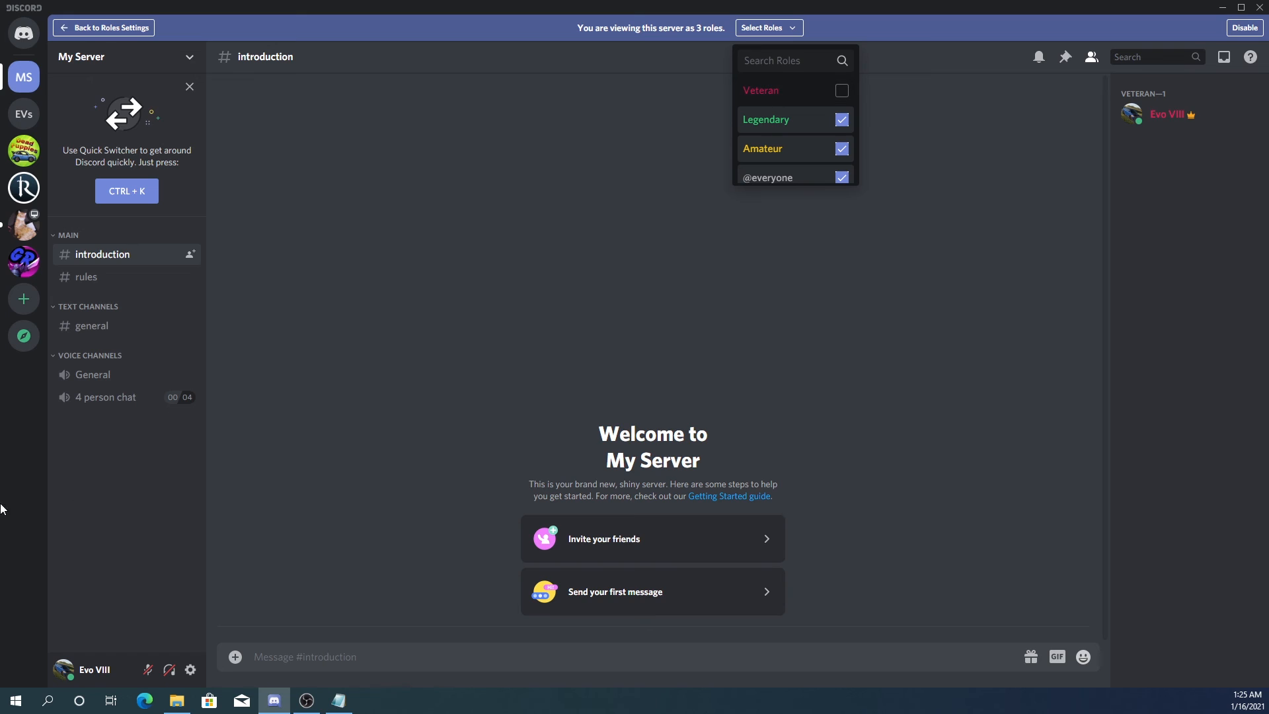
{"action": "left_click", "coordinate": [785, 126]}
{"action": "left_click", "coordinate": [787, 148]}
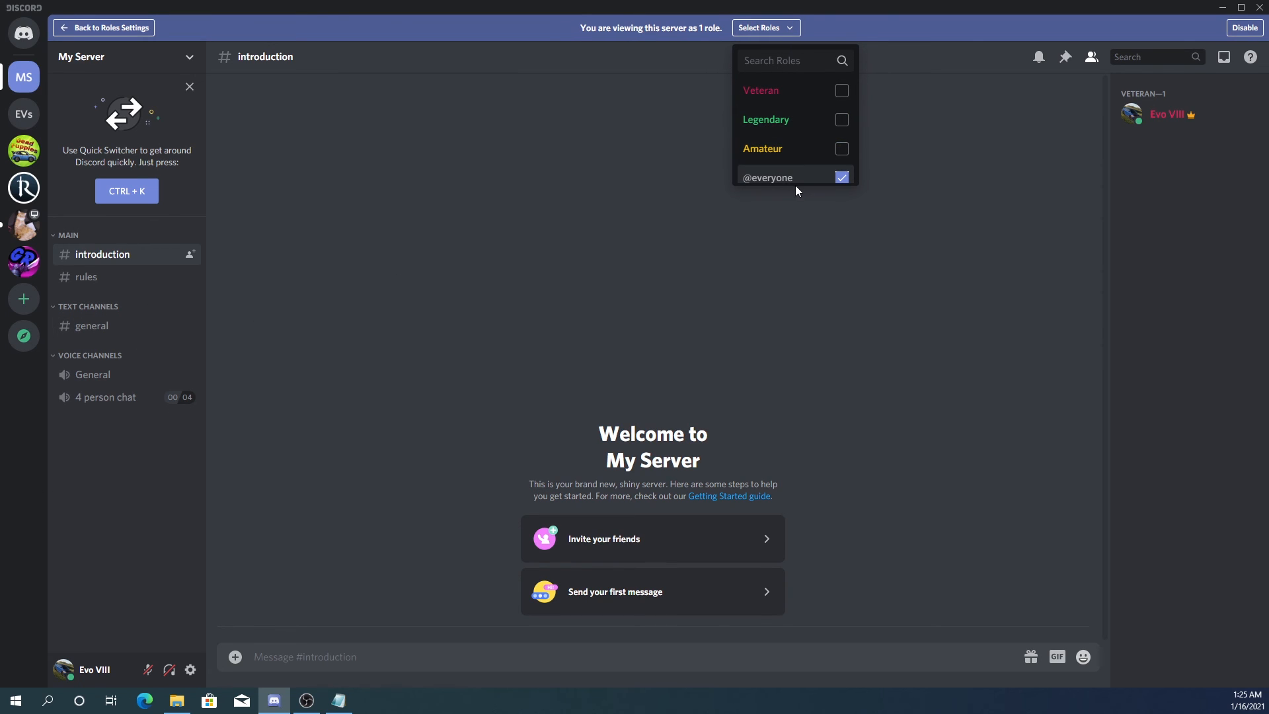
Exit the role preview and dismiss the Streamer Mode notice
{"action": "left_click", "coordinate": [599, 244]}
{"action": "left_click", "coordinate": [1245, 28]}
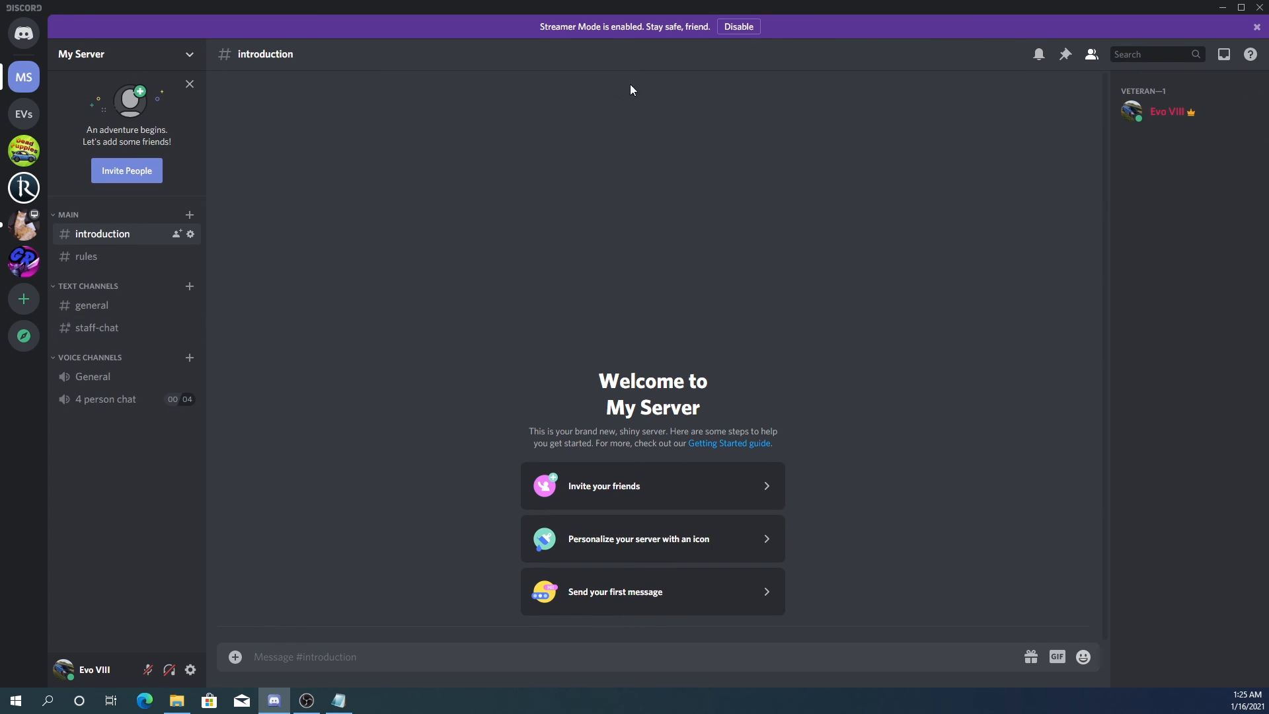
{"action": "left_click", "coordinate": [1256, 26]}
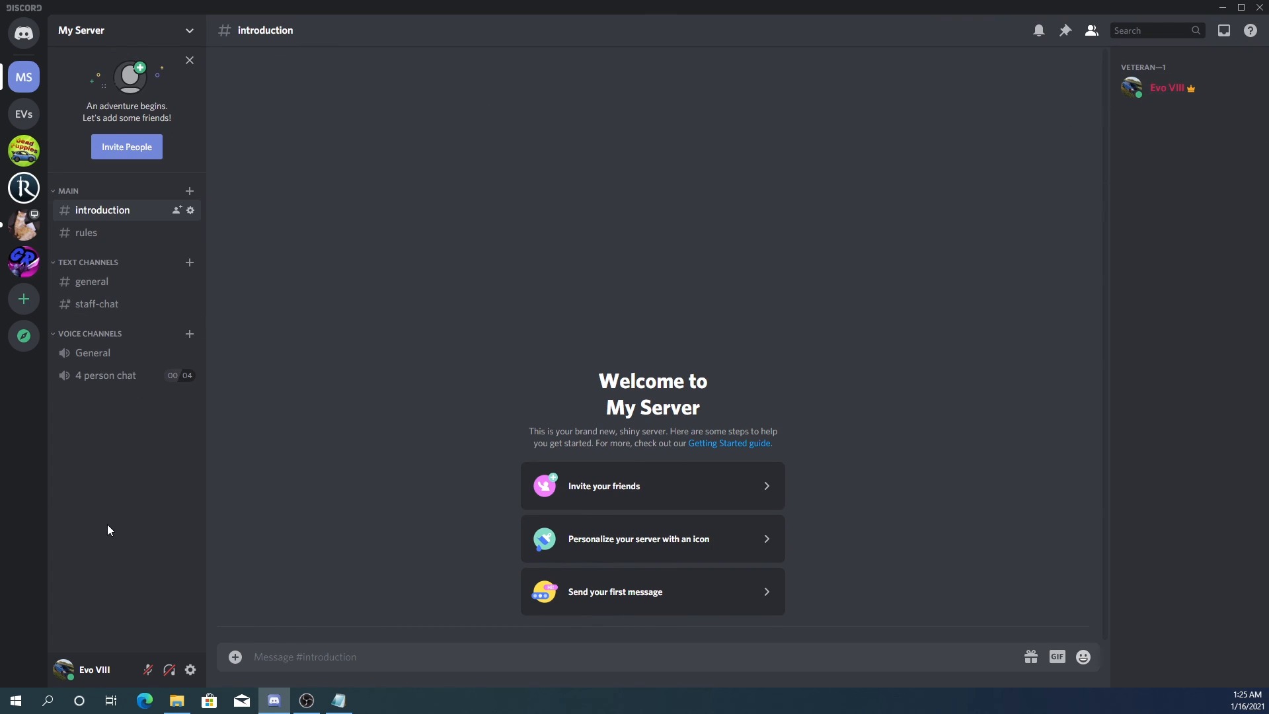